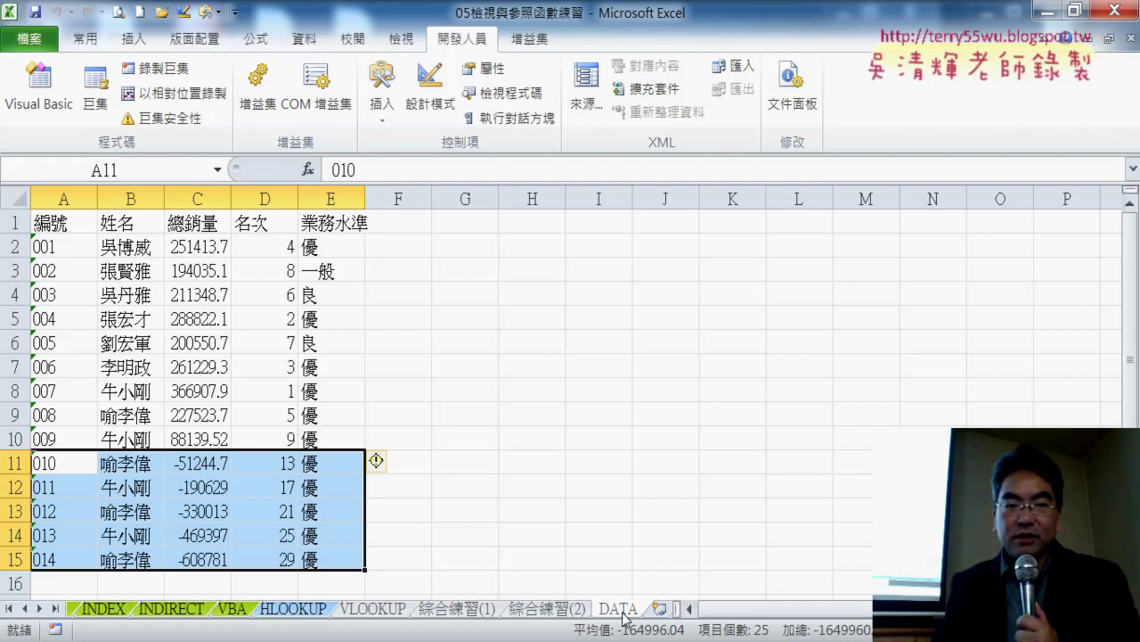
On the VBA sheet, open the 查詢 button's macro code through Assign Macro and Edit.
left_click(233, 609)
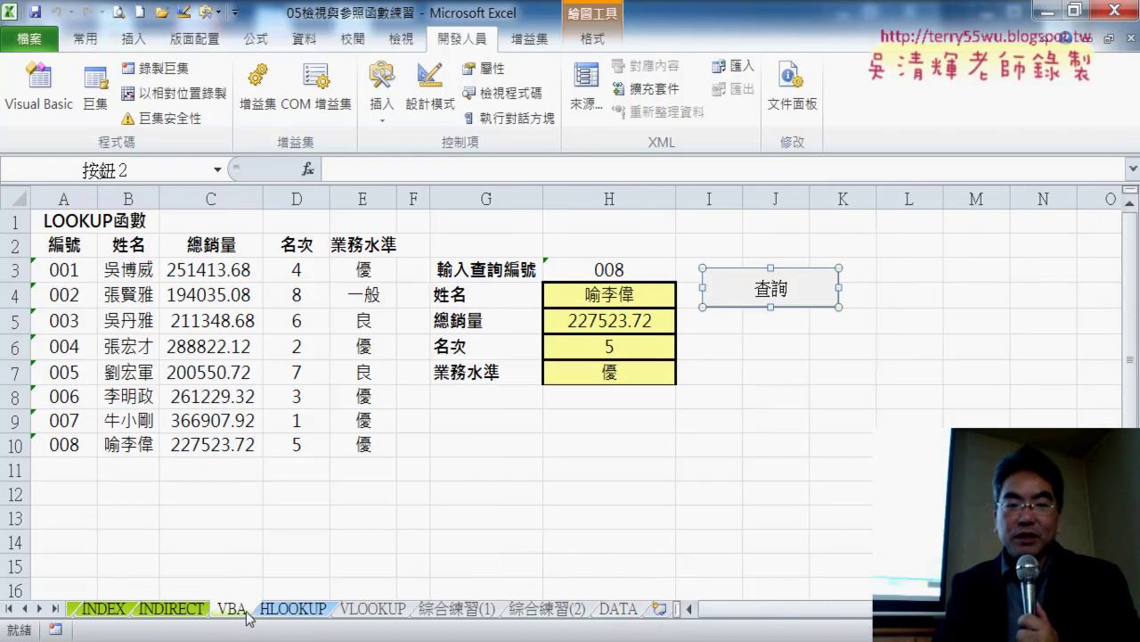
right_click(775, 301)
left_click(819, 464)
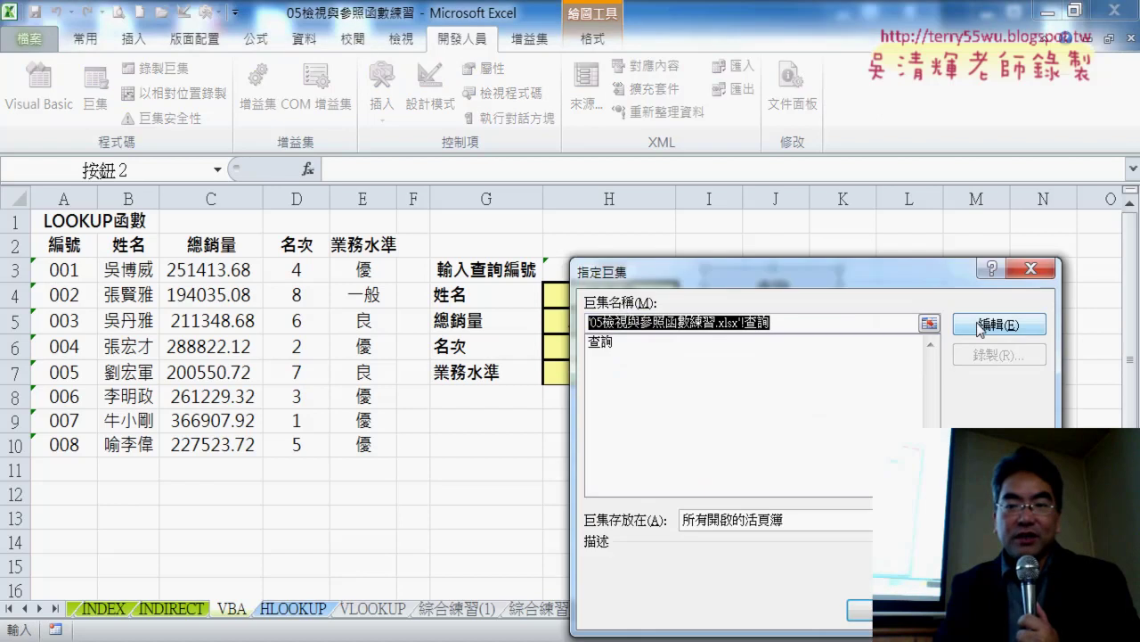
left_click(980, 326)
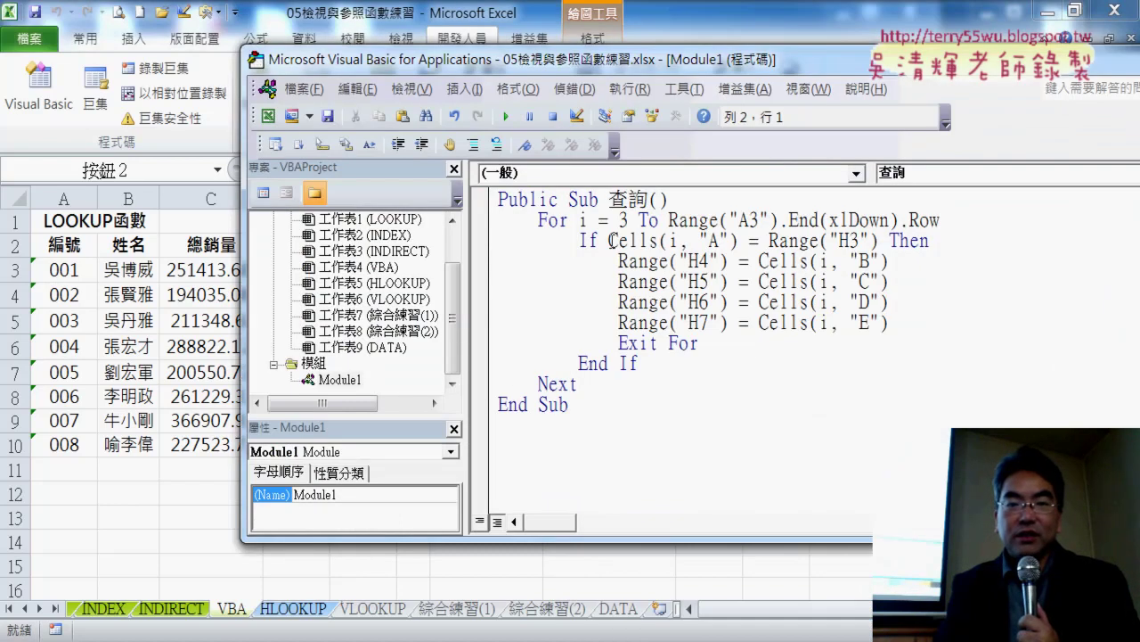
Prefix Cells(i, "A") on the If line with Sheets("DATA"). so H3 is matched against the DATA sheet.
left_click_drag(610, 241, 738, 241)
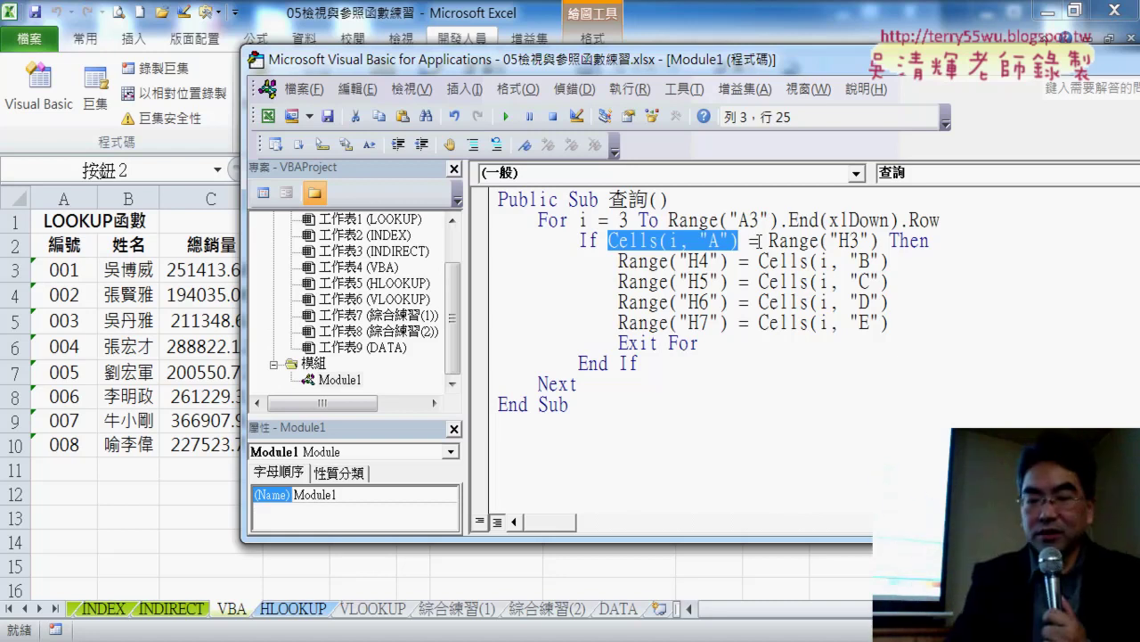
key("Left")
type("s")
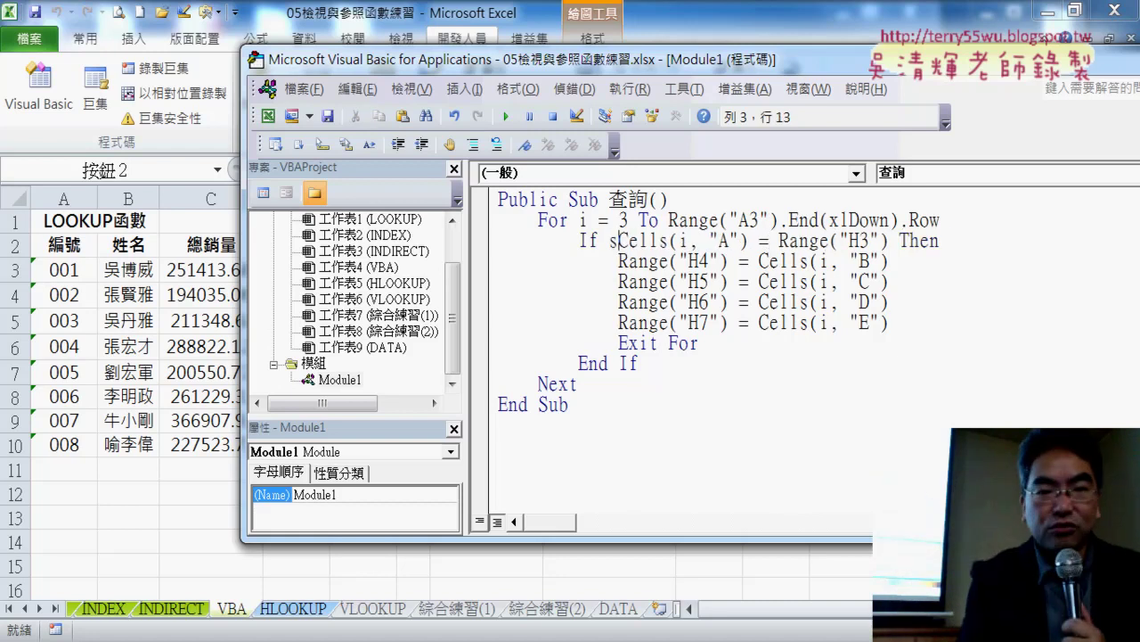
type("heets")
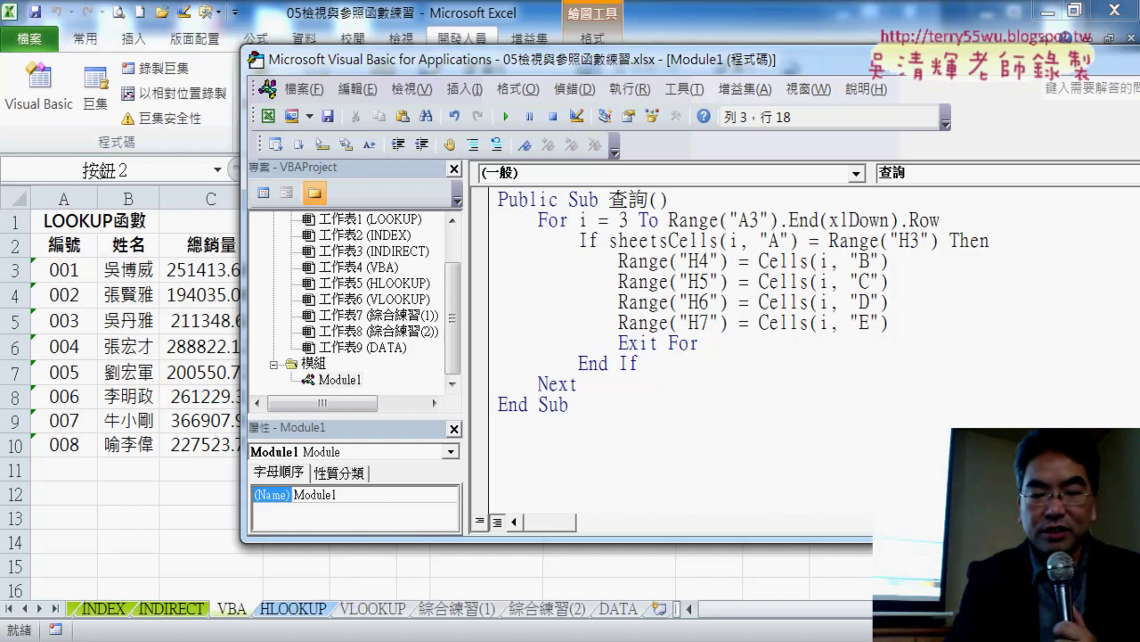
type("(")
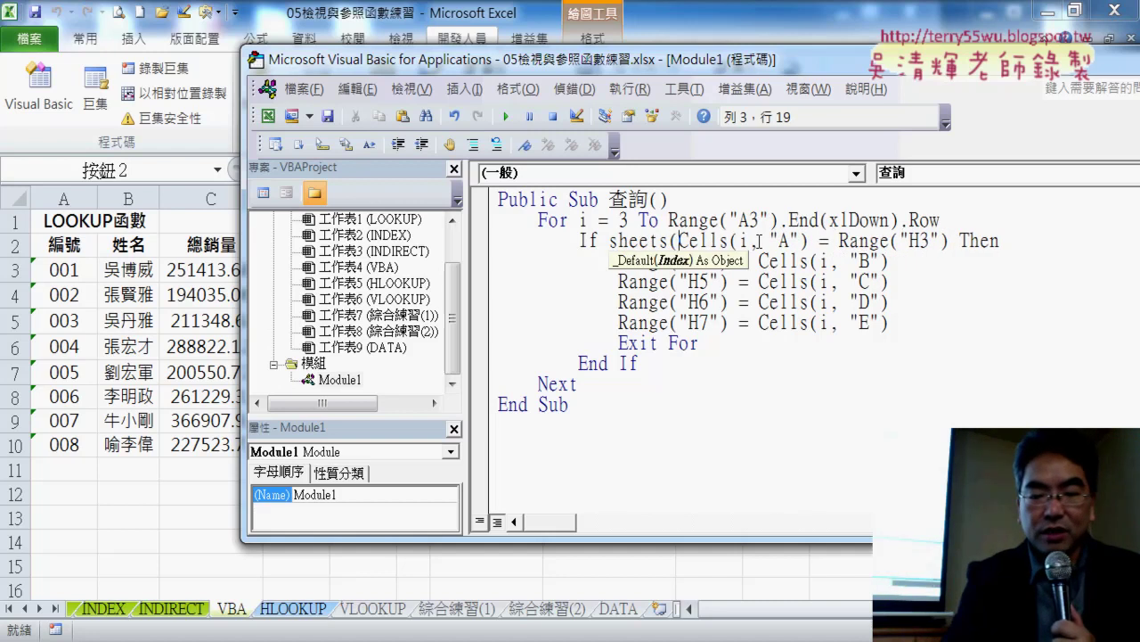
type("\"\"")
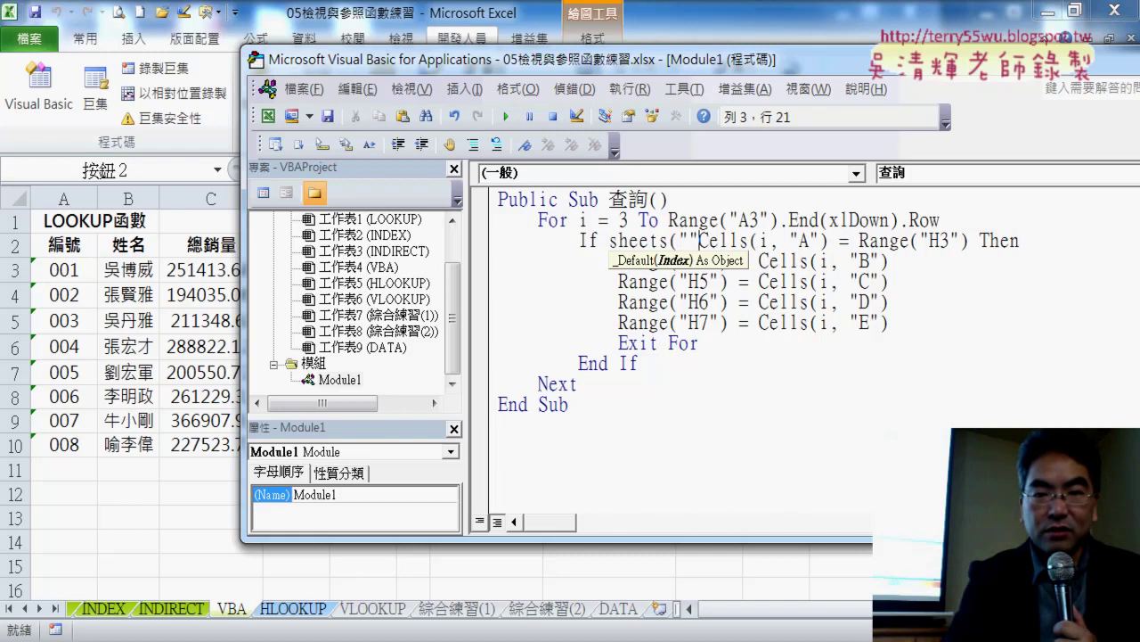
type(")")
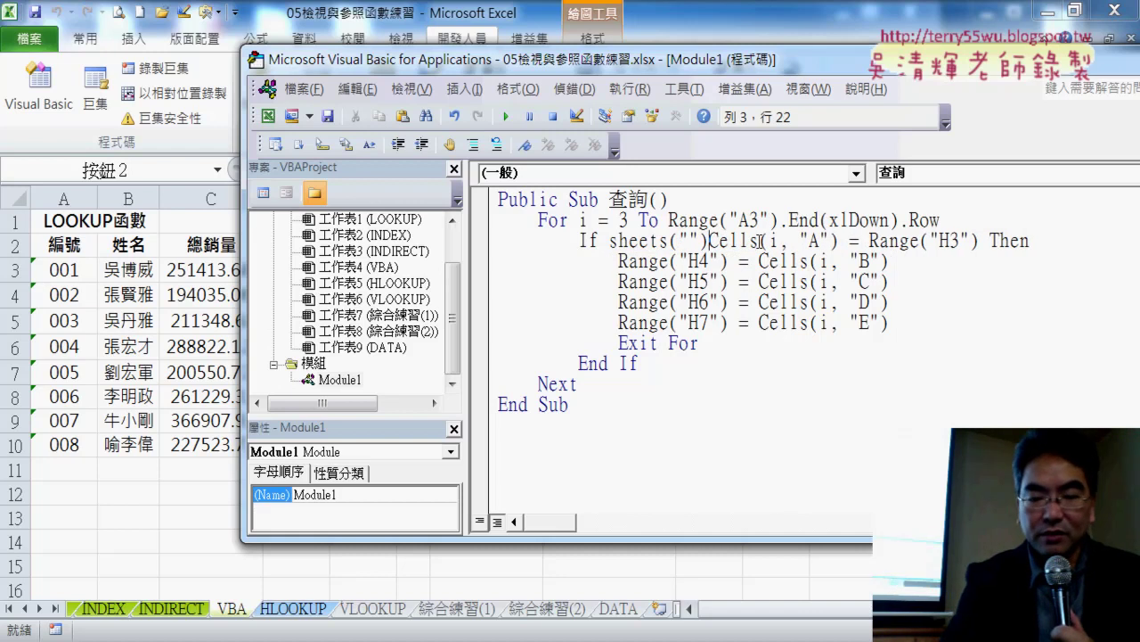
type(".")
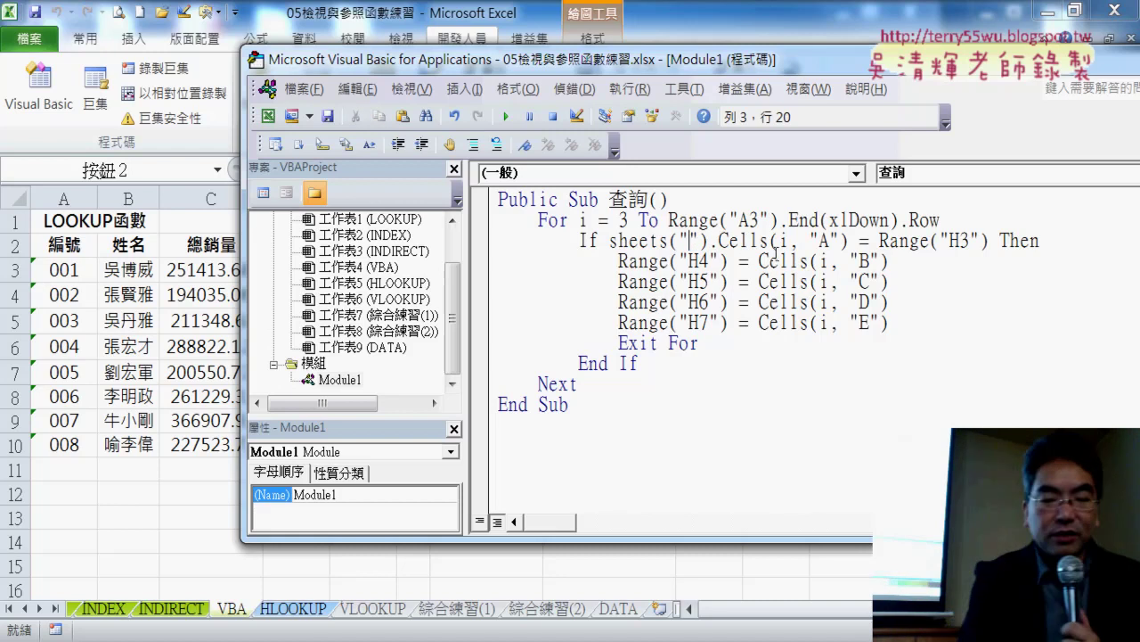
type("DA")
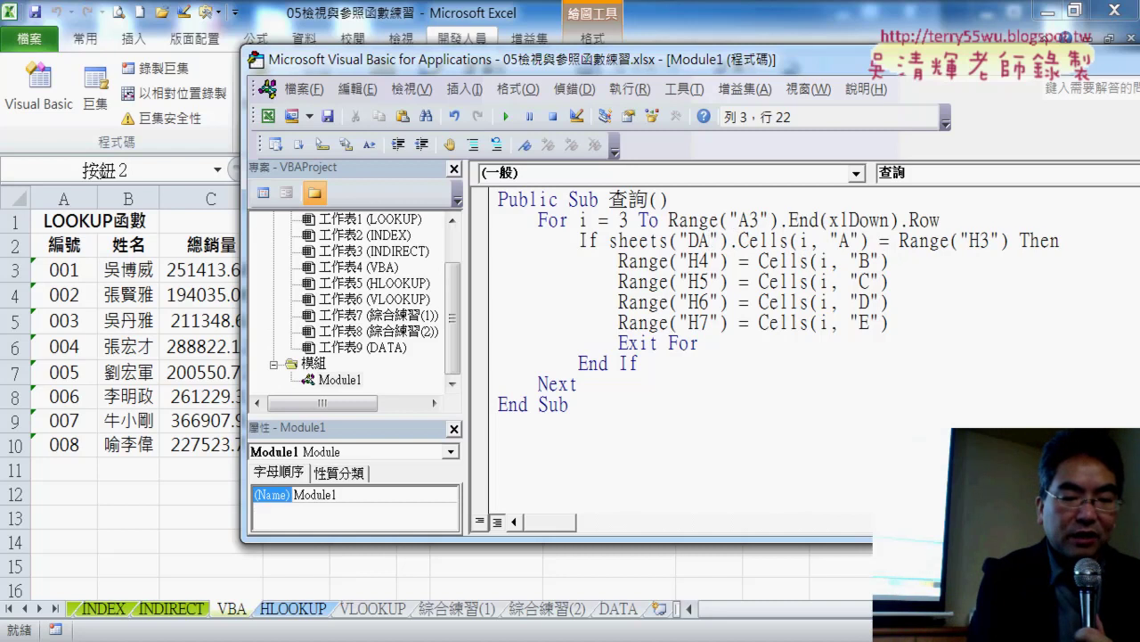
type("TA")
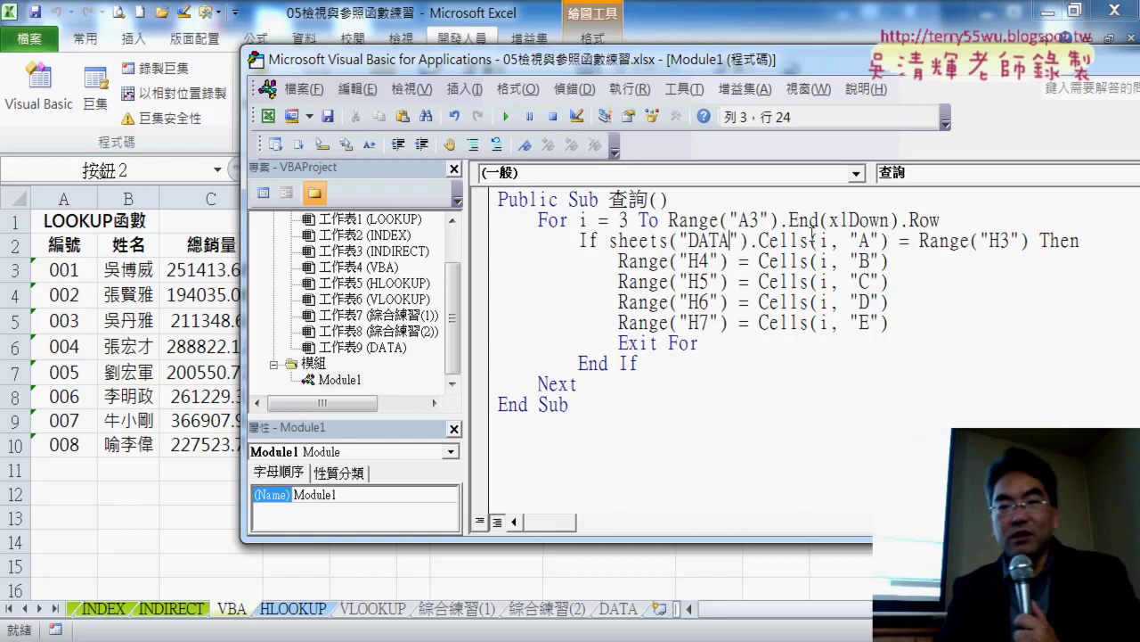
left_click(772, 322)
left_click_drag(609, 241, 759, 240)
key("ctrl+c")
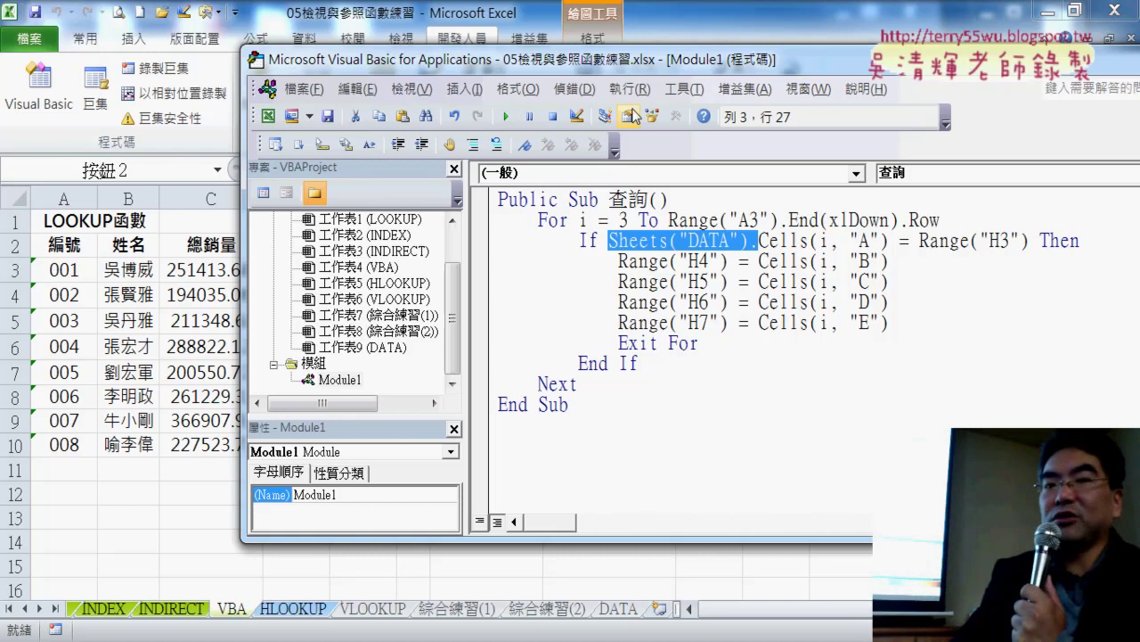
Paste Sheets("DATA"). before Cells on the H4–H7 lines, then return to the worksheet and select columns A–E.
mouse_move(527, 69)
left_mouse_down()
mouse_move(942, 82)
mouse_move(379, 69)
left_mouse_up()
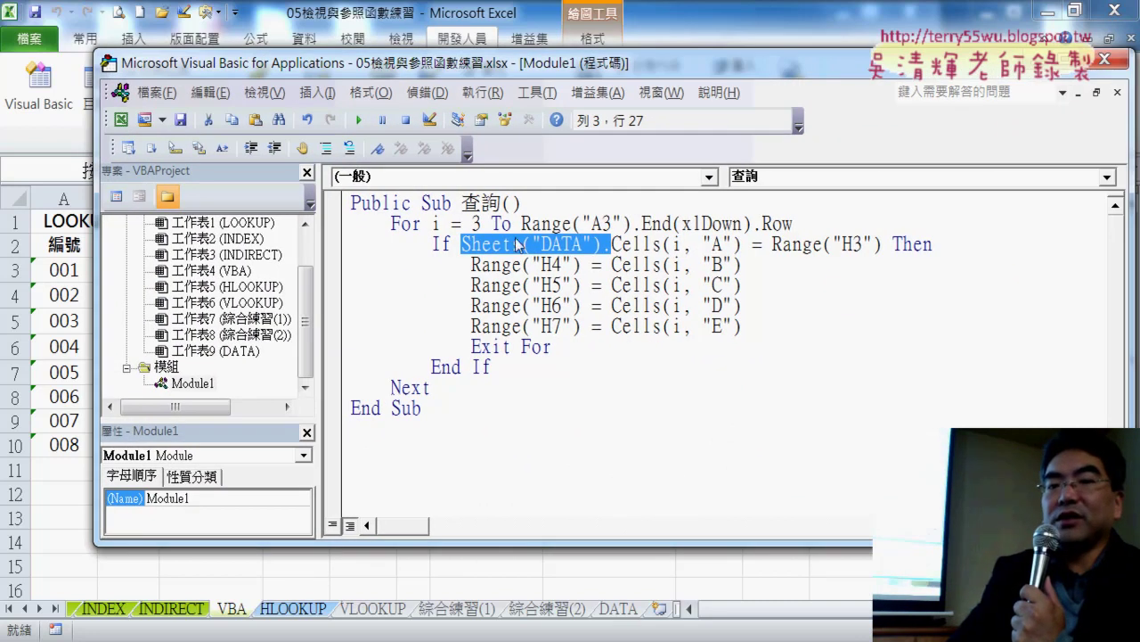
left_click(611, 265)
key("ctrl+v")
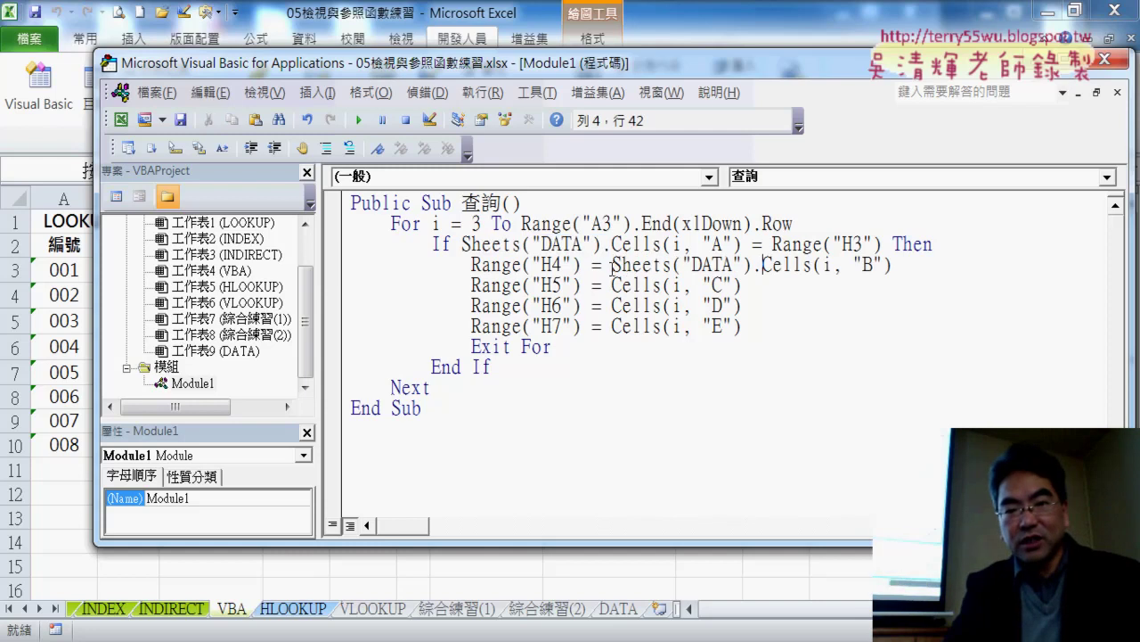
left_click_drag(621, 266, 756, 266)
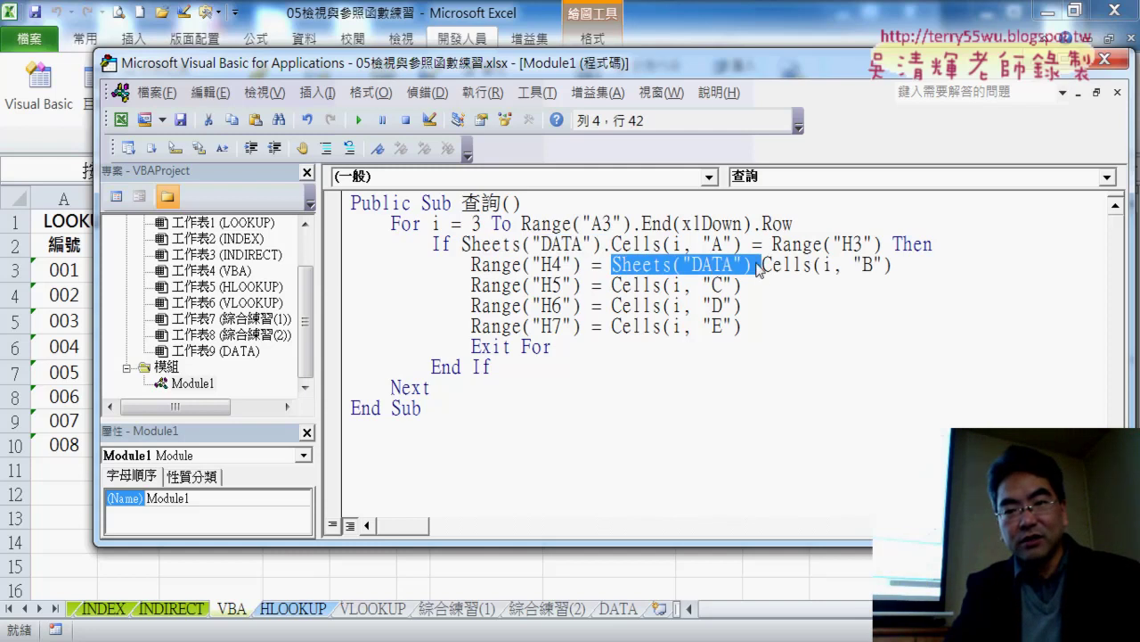
left_click(612, 285)
key("ctrl+v")
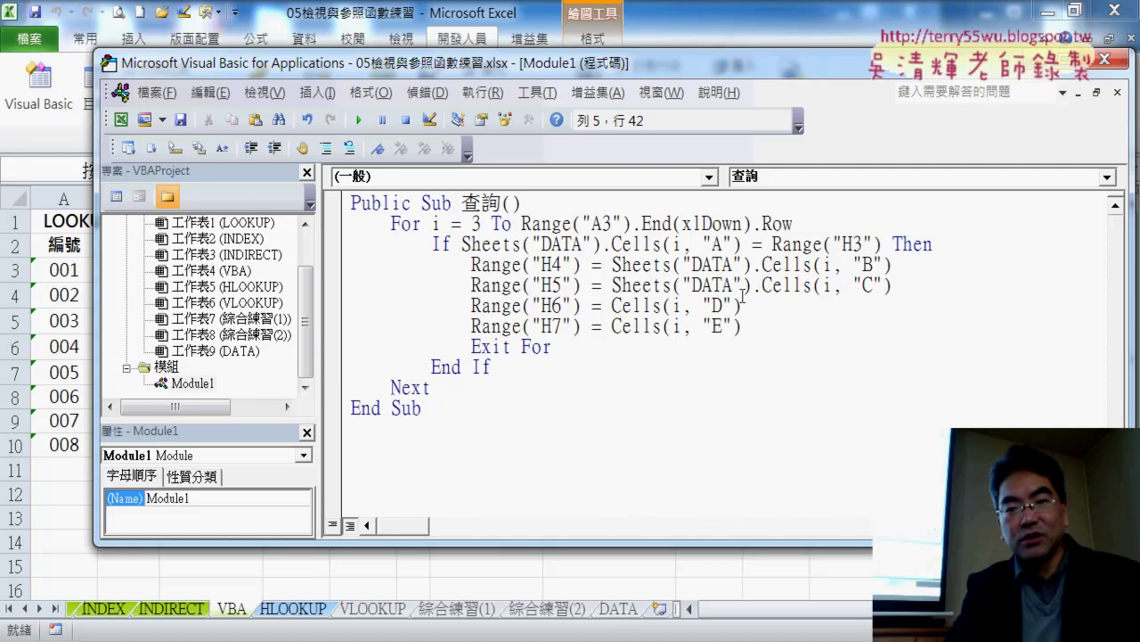
mouse_move(760, 286)
left_mouse_down()
mouse_move(622, 285)
mouse_move(613, 307)
left_mouse_up()
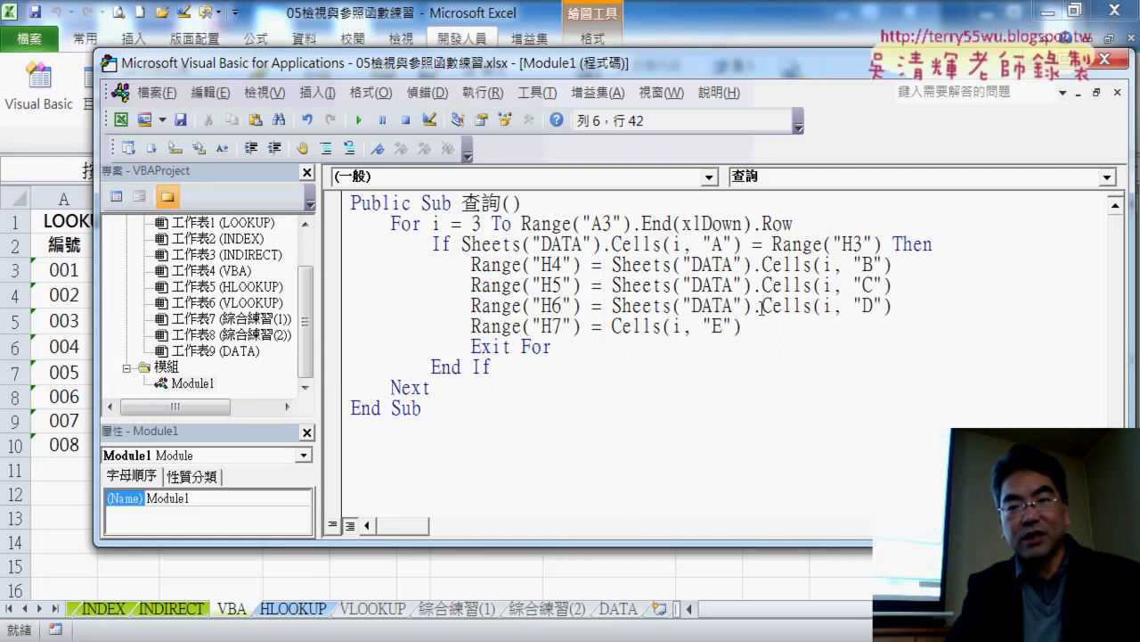
mouse_move(760, 308)
left_mouse_down()
mouse_move(631, 307)
mouse_move(618, 339)
mouse_move(612, 326)
left_mouse_up()
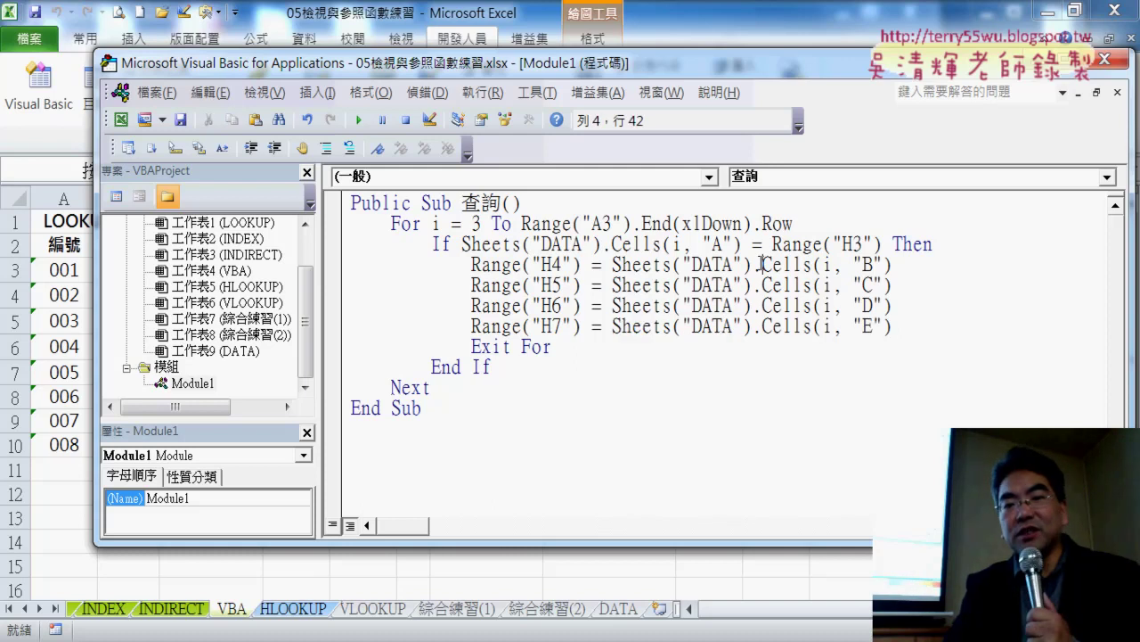
left_click_drag(762, 265, 612, 265)
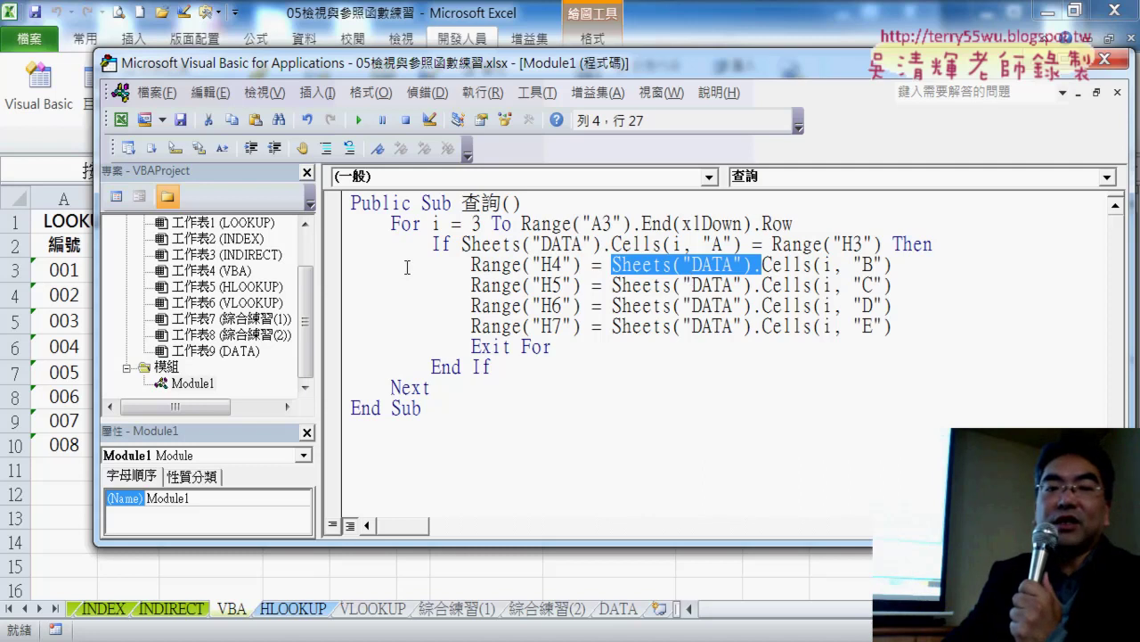
left_click(49, 497)
left_click_drag(62, 198, 362, 214)
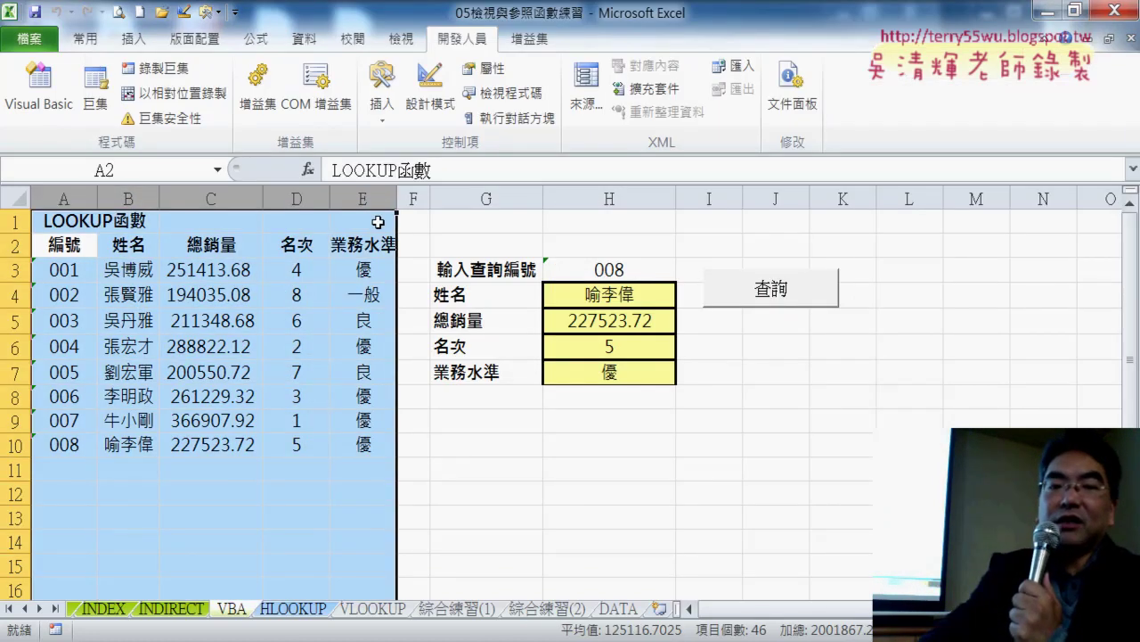
Delete the local table in columns A–E and the result cells H4:H7.
key("Delete")
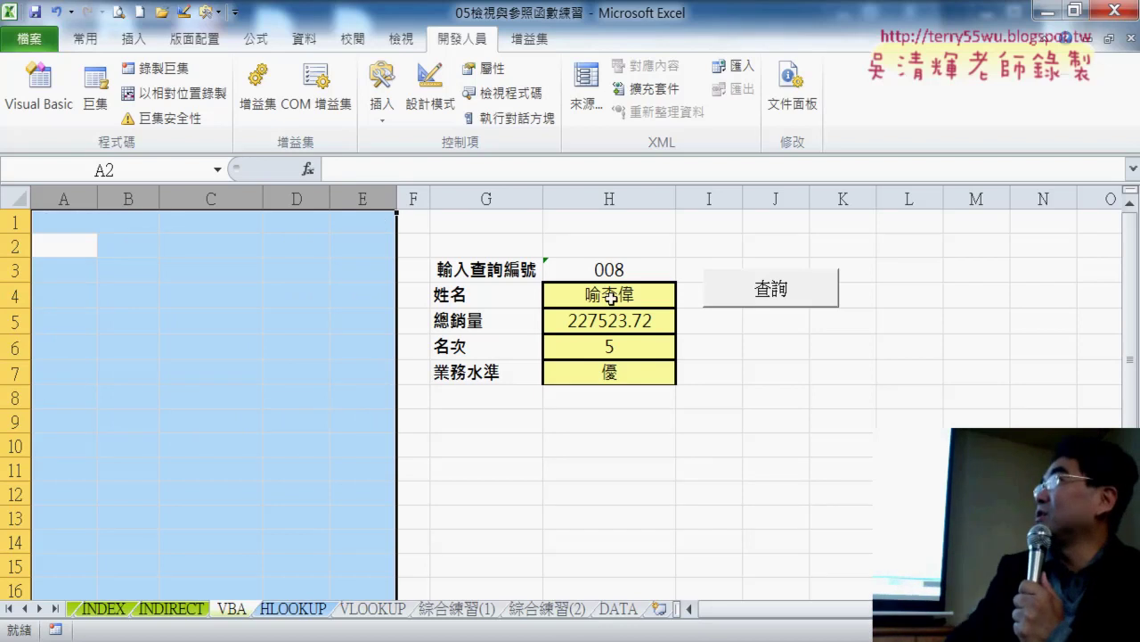
left_click_drag(611, 297, 613, 370)
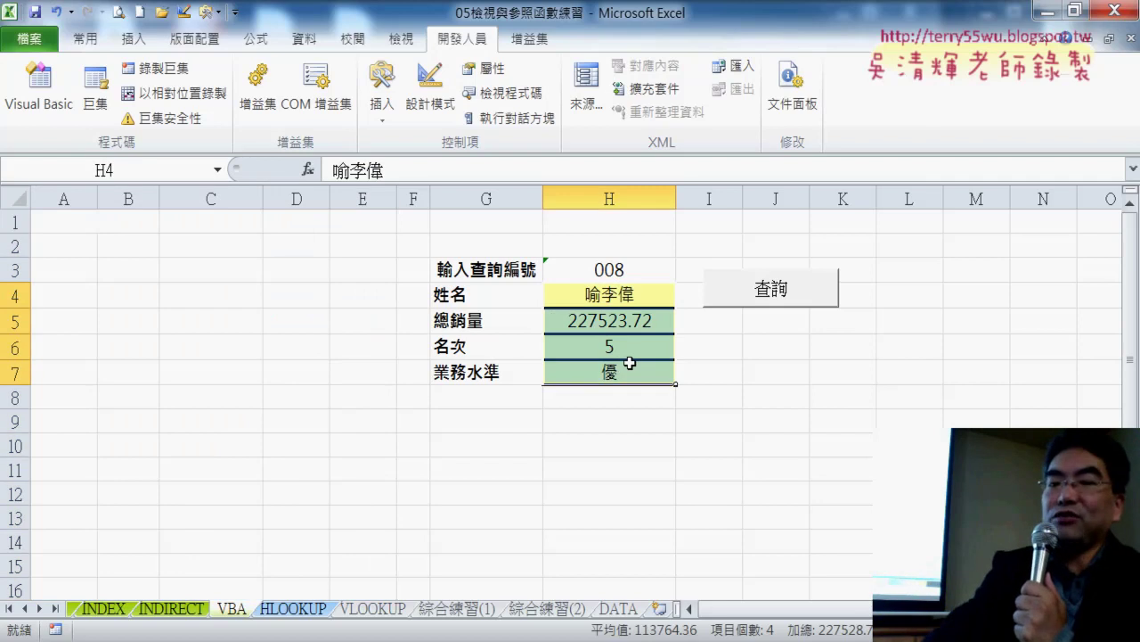
key("Delete")
left_click(889, 421)
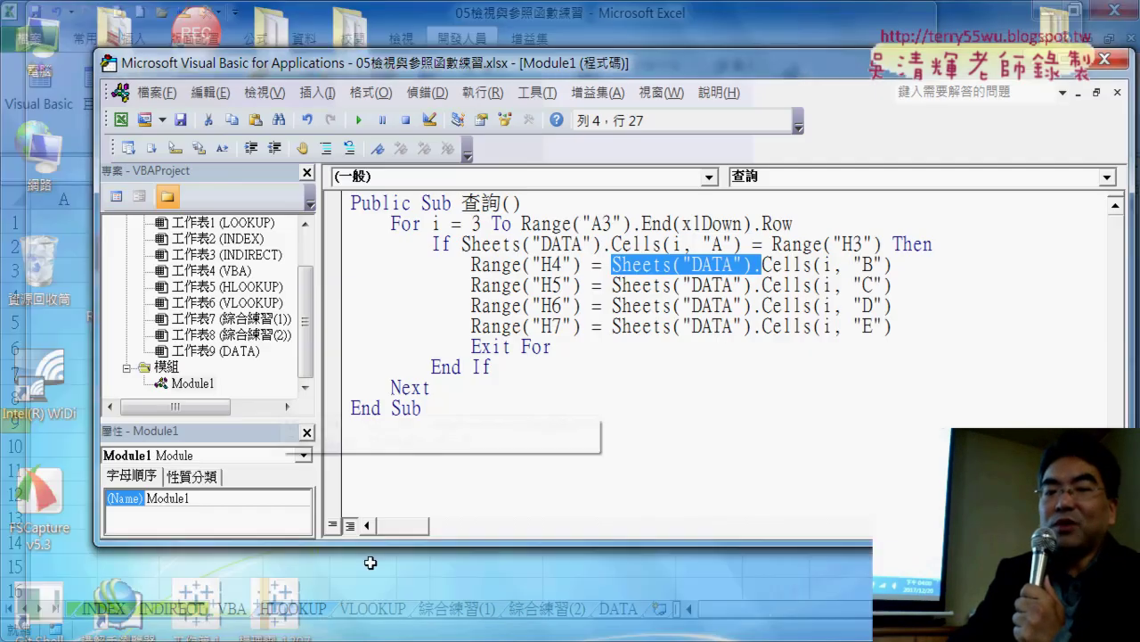
Set a breakpoint on the macro's For line and return to the worksheet.
left_click(370, 562)
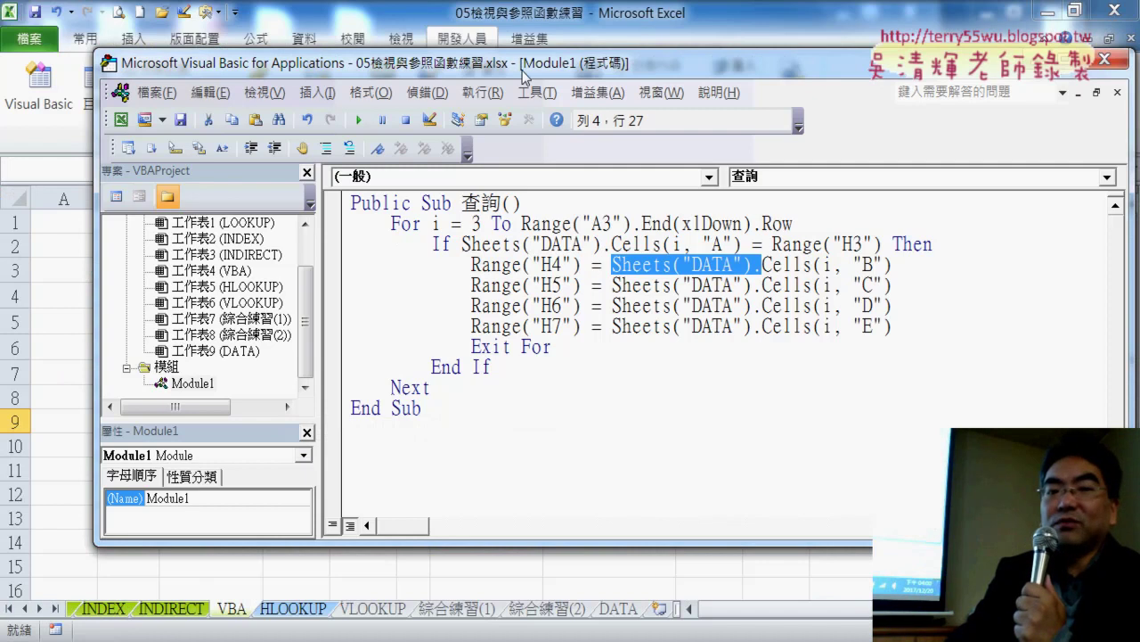
left_click(333, 224)
left_click(67, 324)
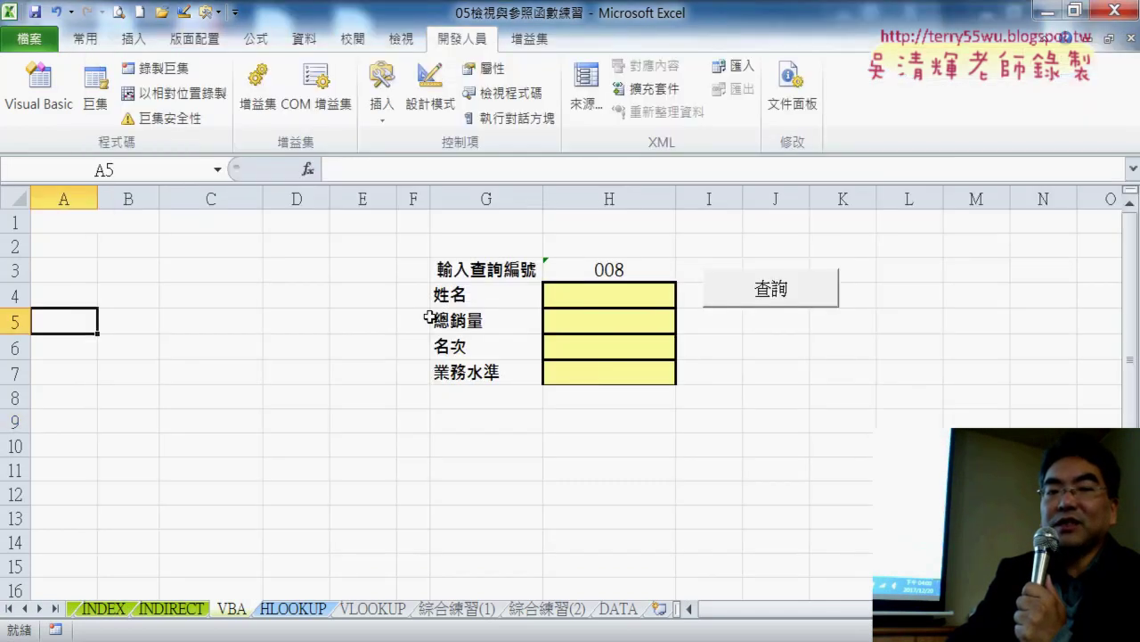
Run 查詢 to the For-line breakpoint, highlight Range("A3").End(xlDown).Row, and show the DATA sheet.
left_click(768, 291)
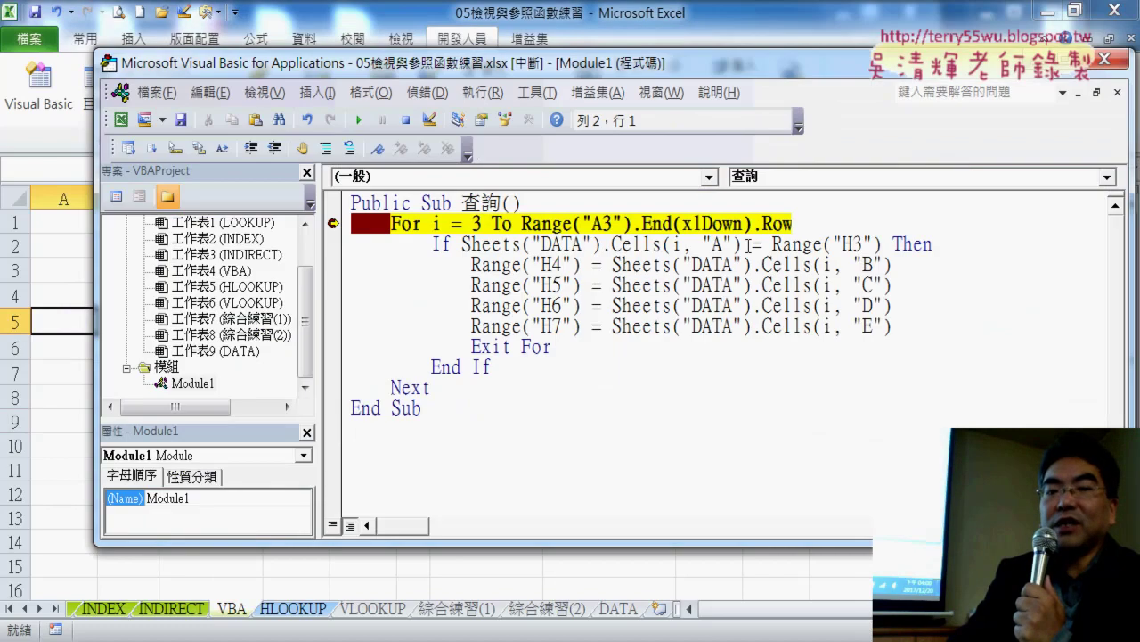
left_click_drag(713, 73, 808, 210)
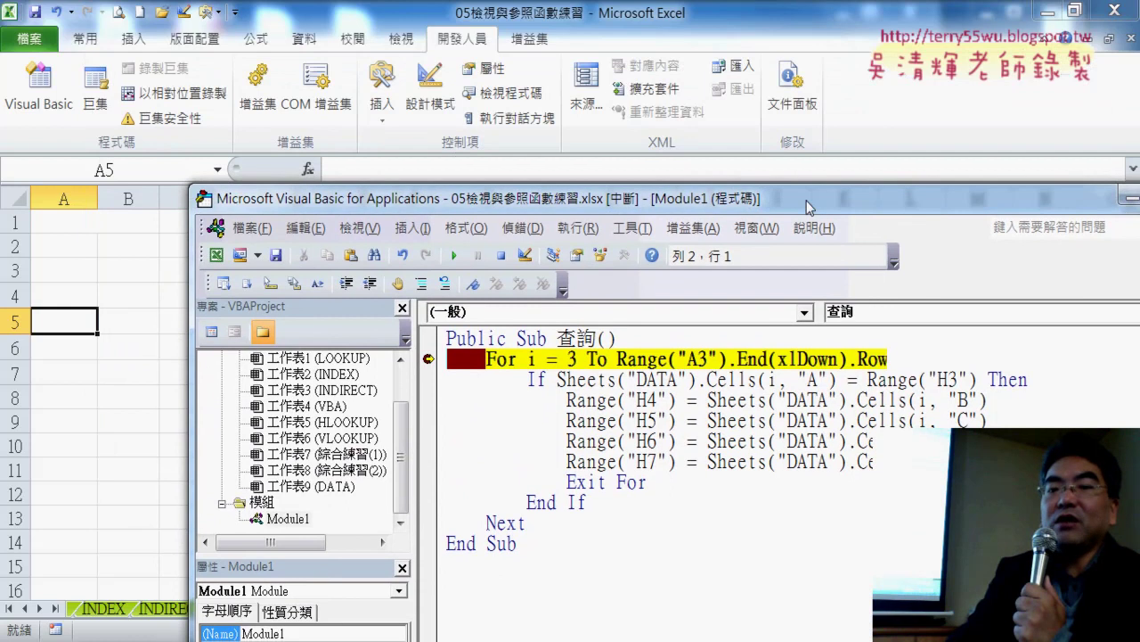
left_click_drag(809, 210, 767, 76)
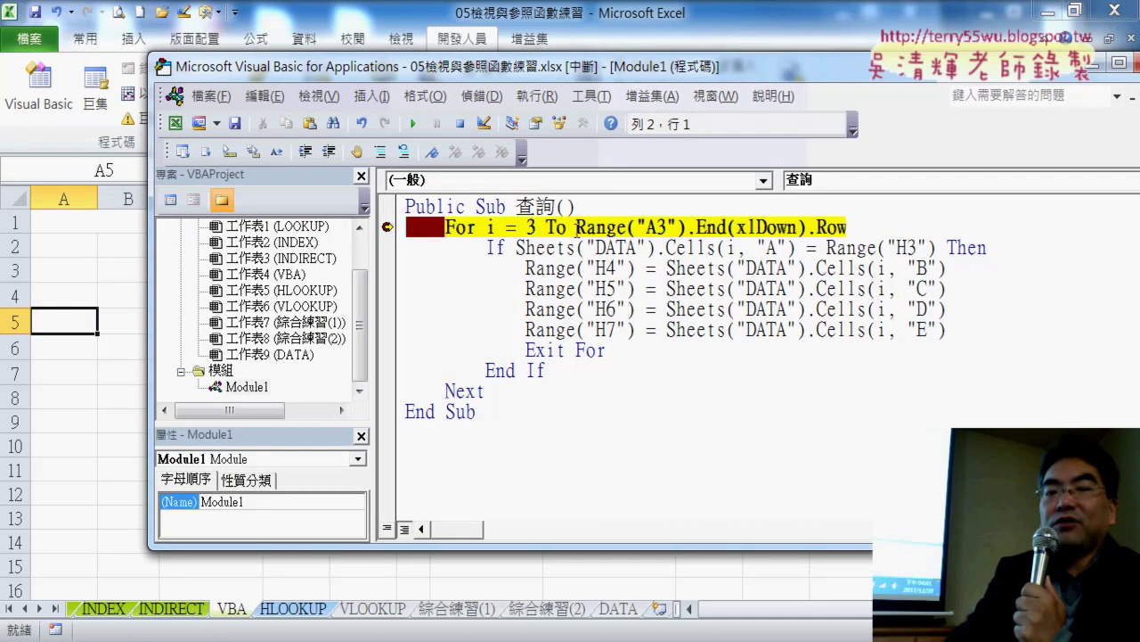
left_click_drag(577, 228, 857, 222)
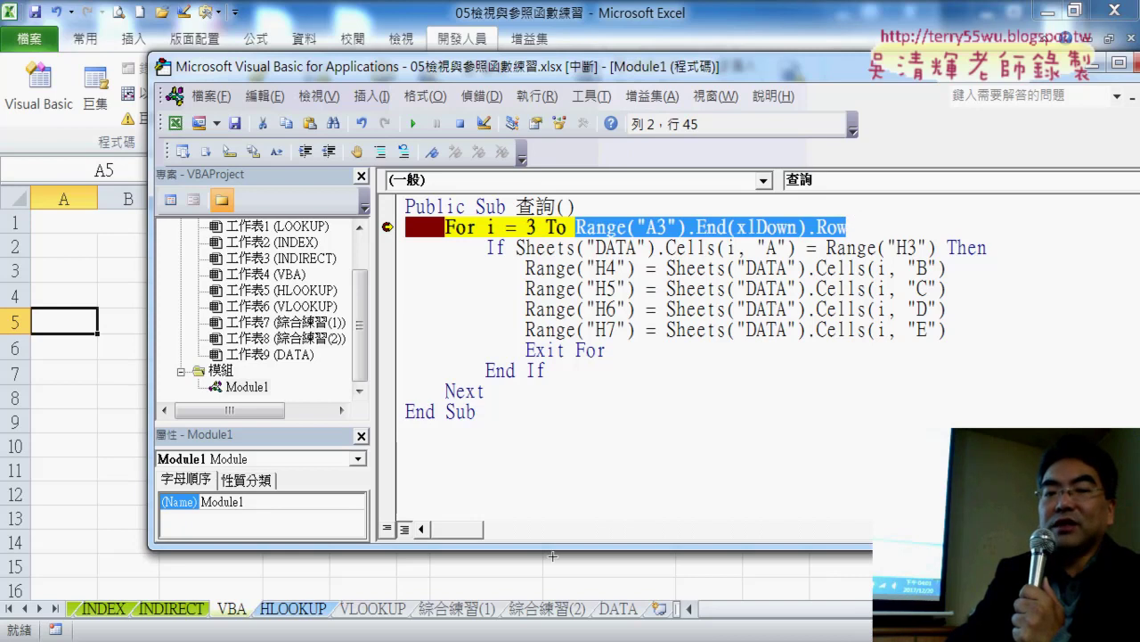
left_click(623, 610)
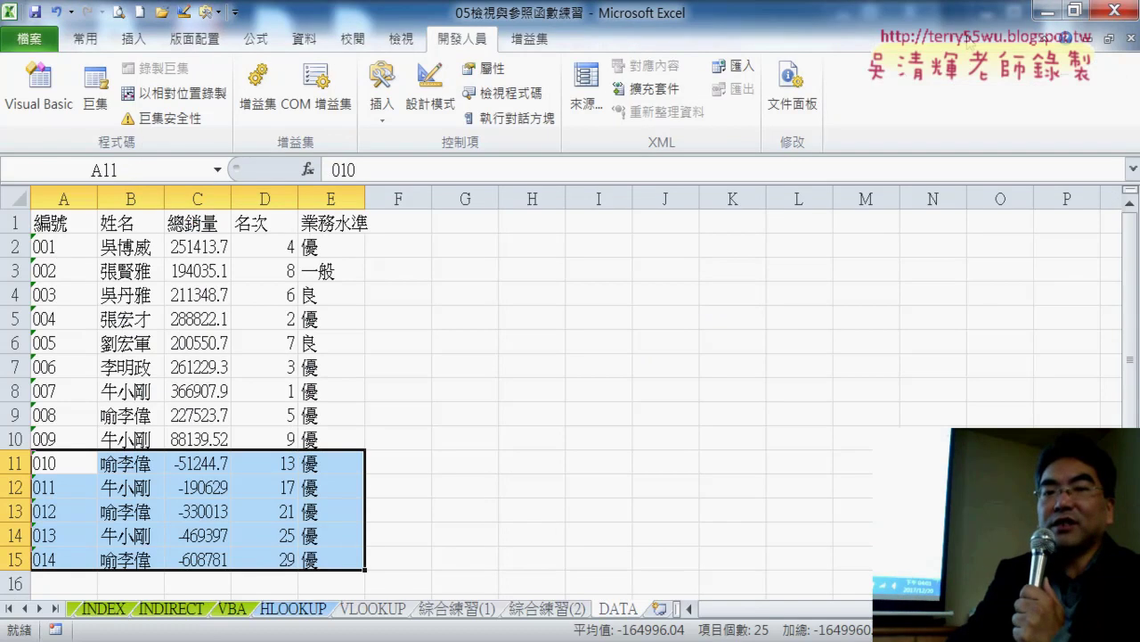
Qualify the For line's Range with Sheets("DATA"). and change A3 to A2 and the start value 3 to 2.
left_click(1044, 10)
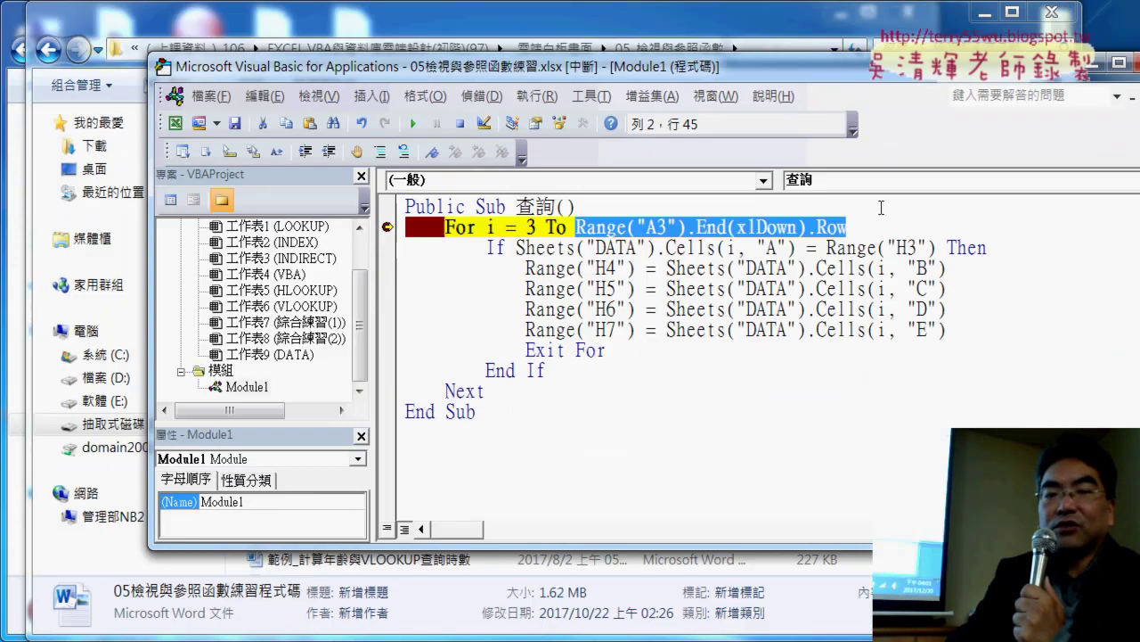
left_click(723, 247)
left_click_drag(518, 248, 668, 249)
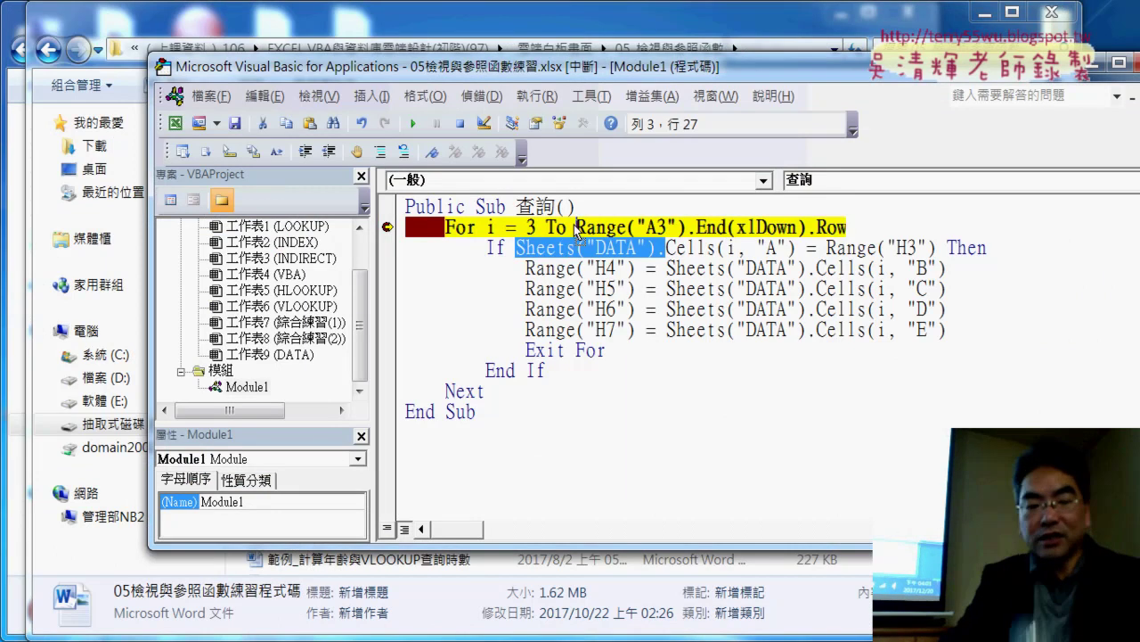
left_click_drag(577, 230, 576, 228)
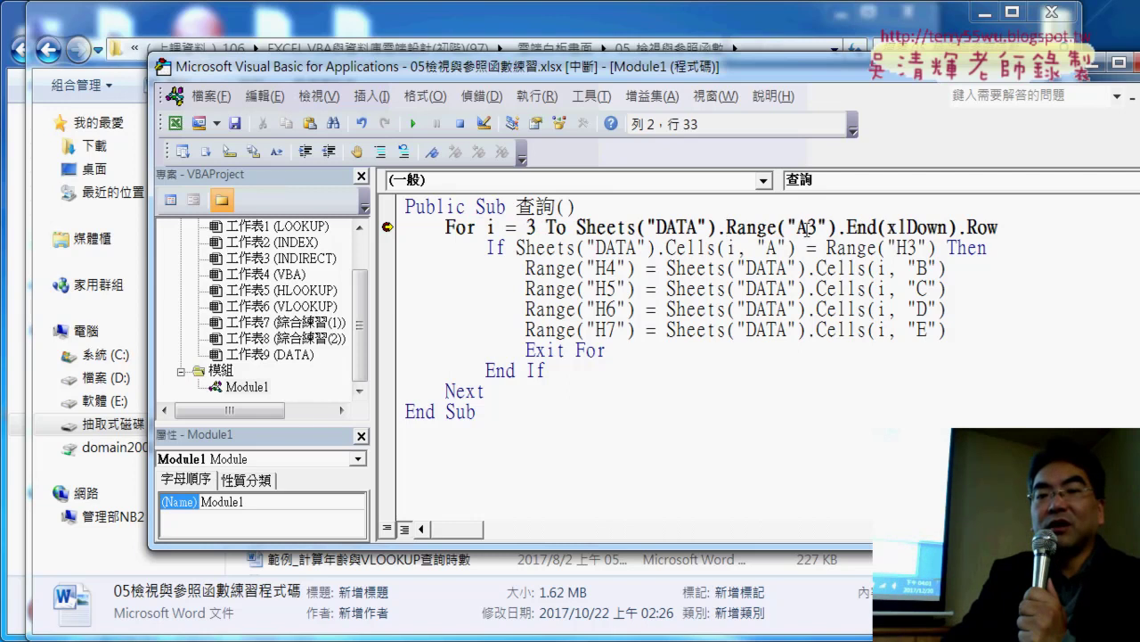
type("2")
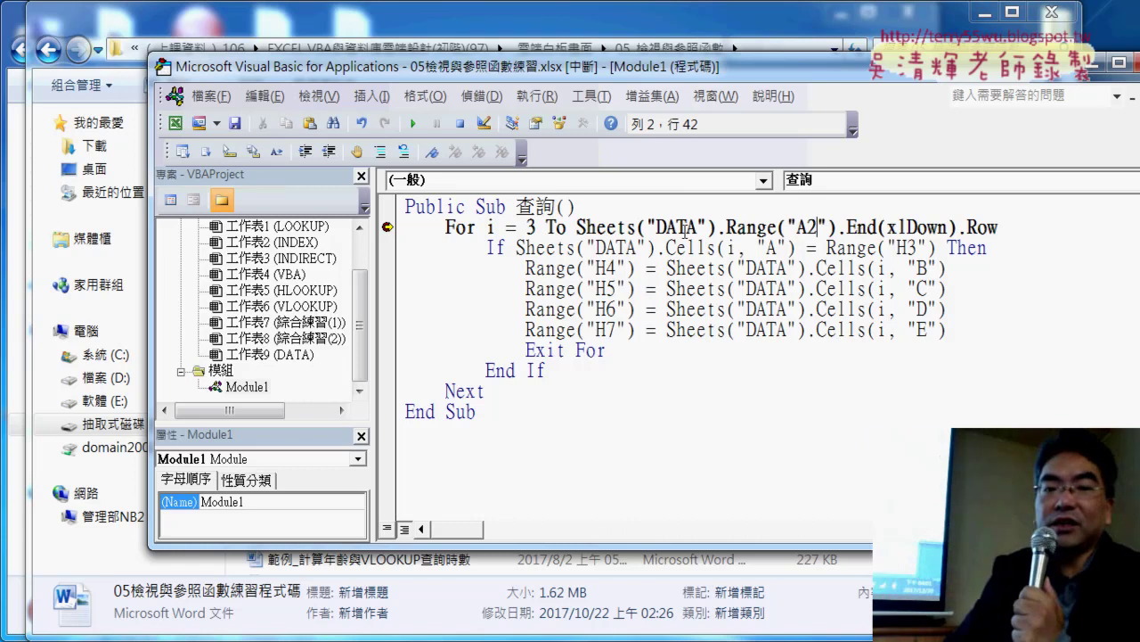
double_click(538, 230)
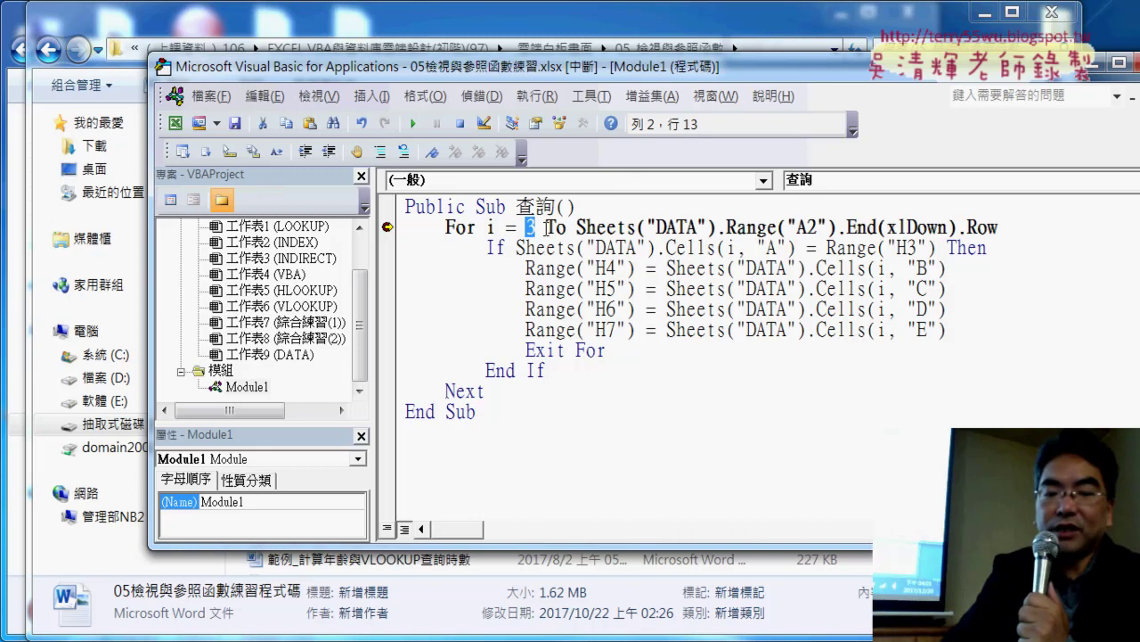
type("2")
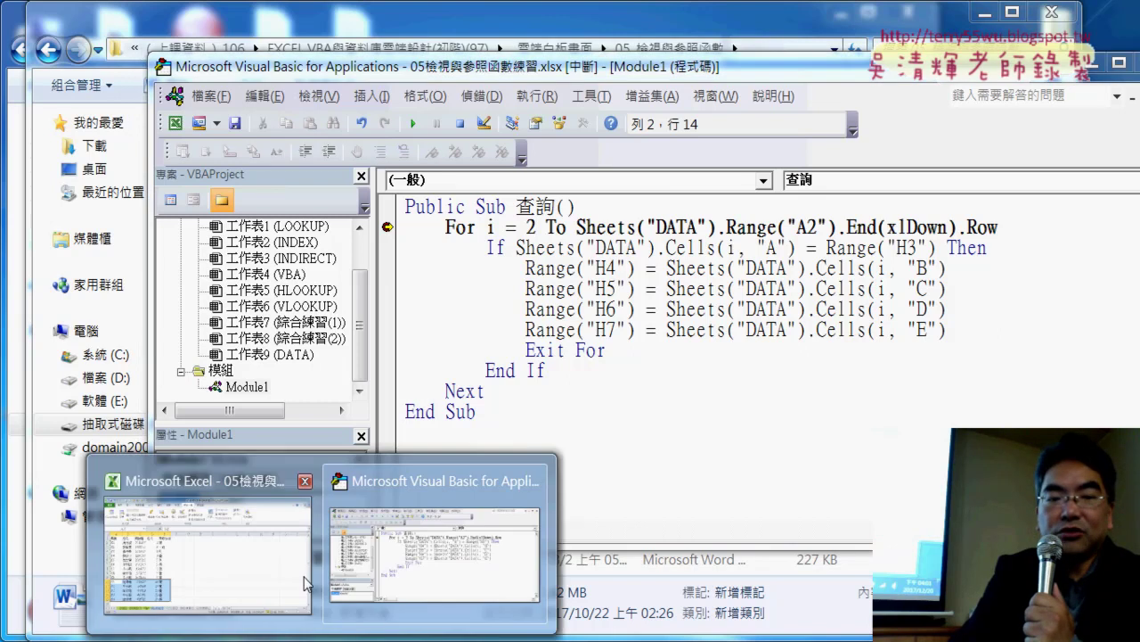
left_click(303, 576)
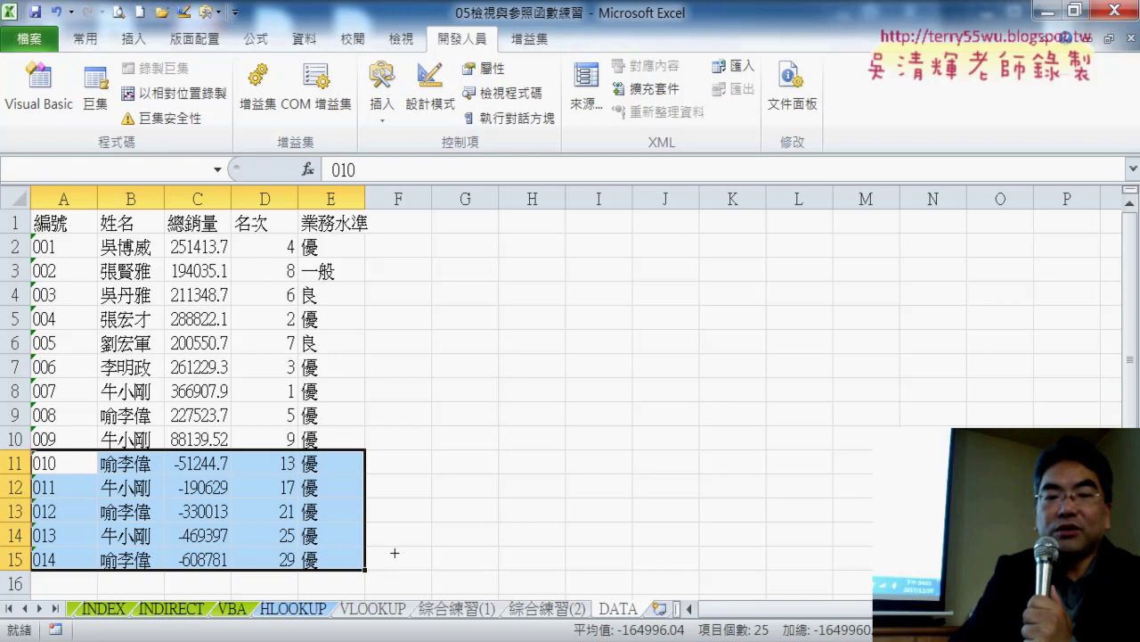
Compare the VBA and DATA sheets, then advance the paused macro one line with F8.
left_click(232, 607)
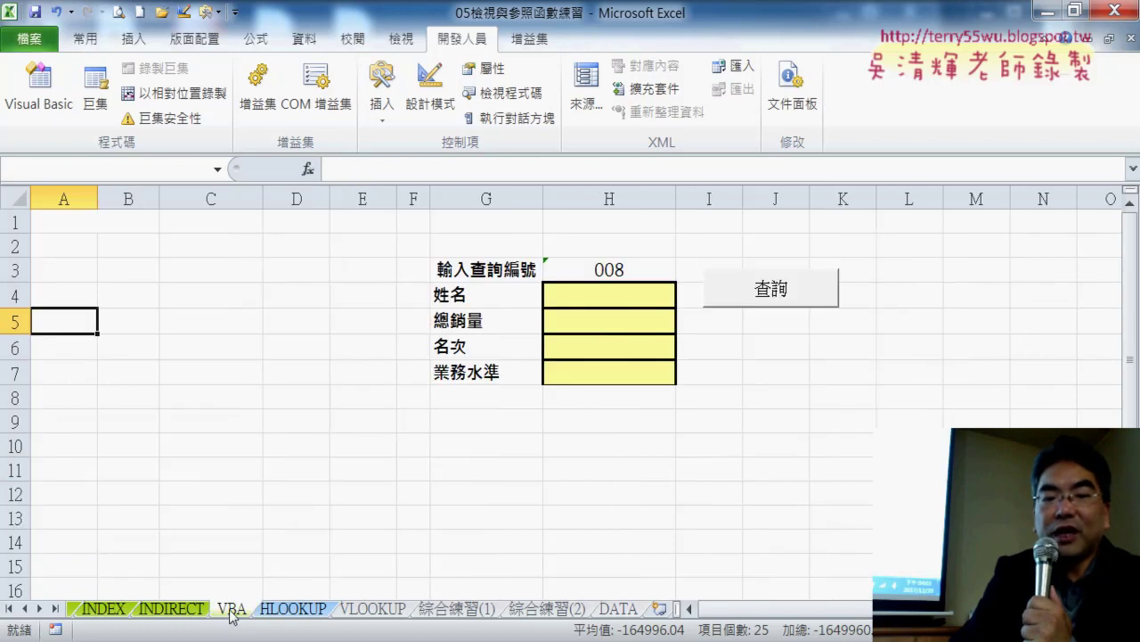
left_click(618, 609)
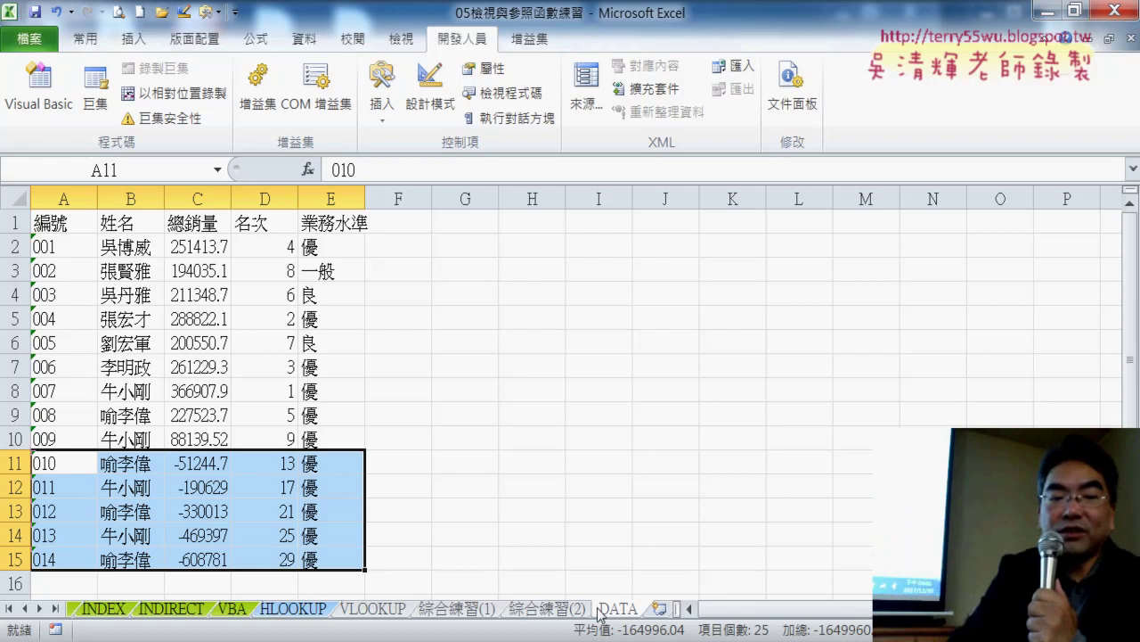
left_click(232, 607)
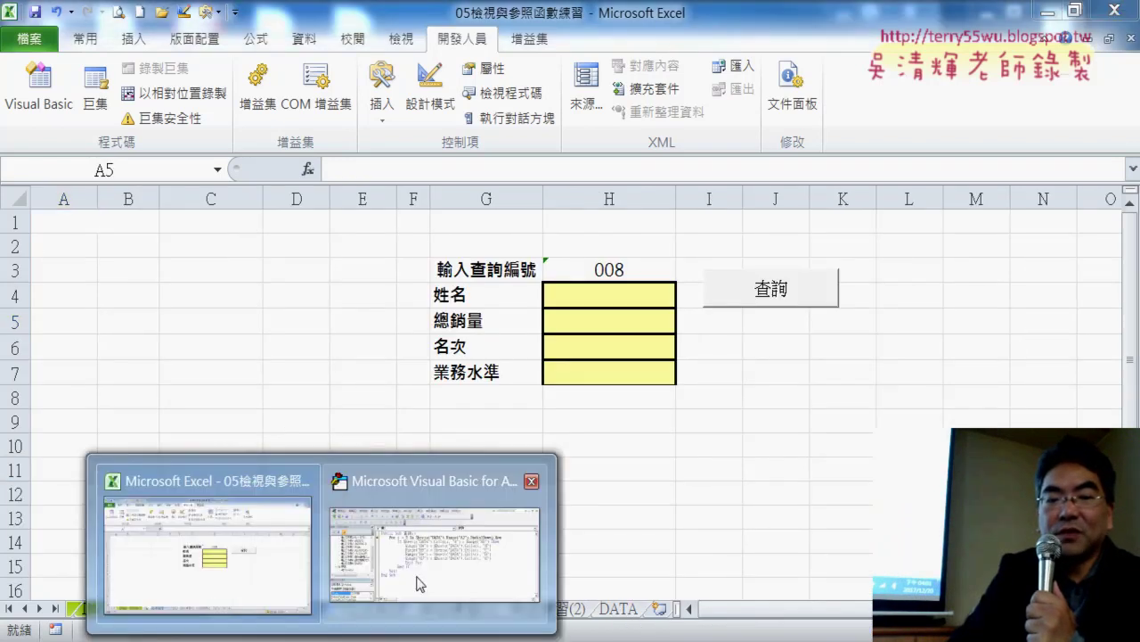
left_click(437, 553)
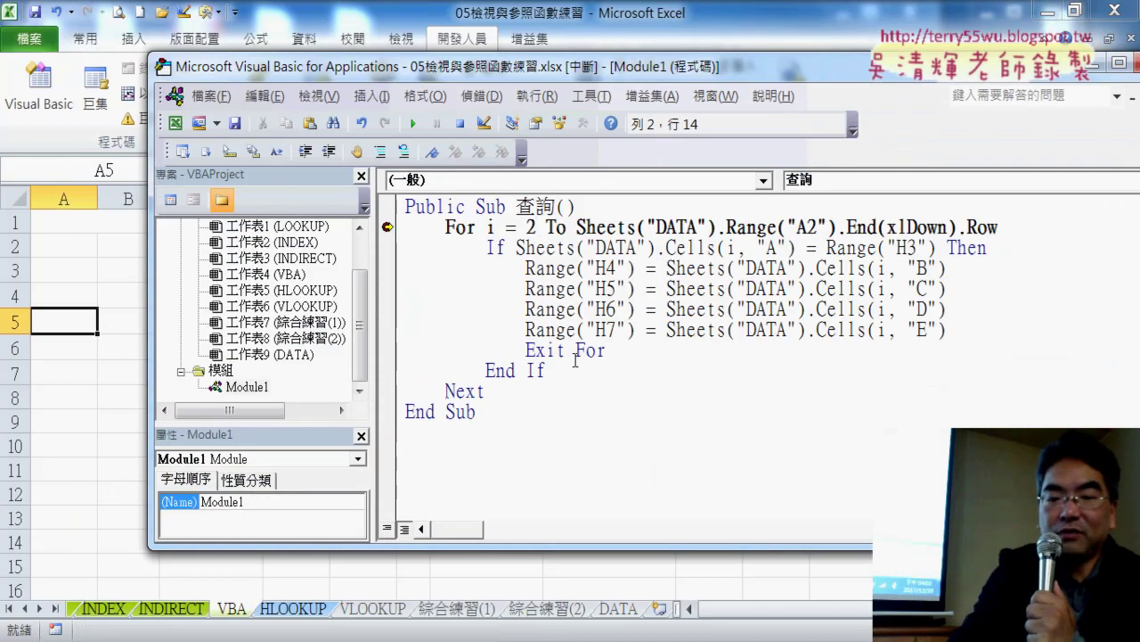
key("F8")
key("F8")
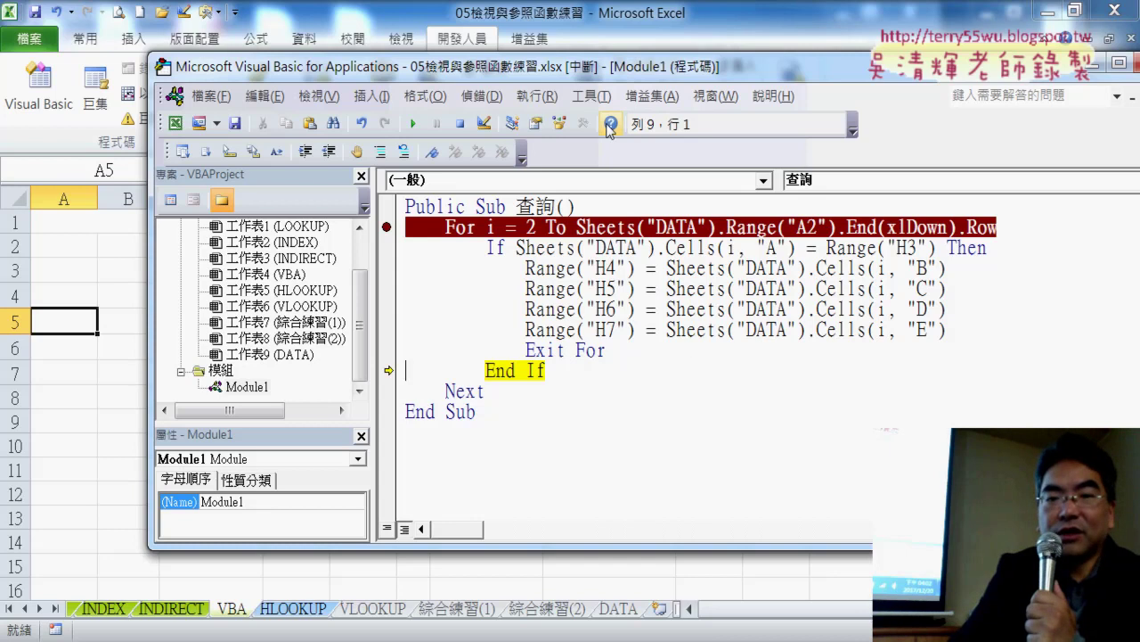
Break at the H4 line, step through filling H4–H7 for ID 008, then clear all breakpoints.
mouse_move(583, 64)
left_mouse_down()
mouse_move(689, 163)
mouse_move(667, 140)
left_mouse_up()
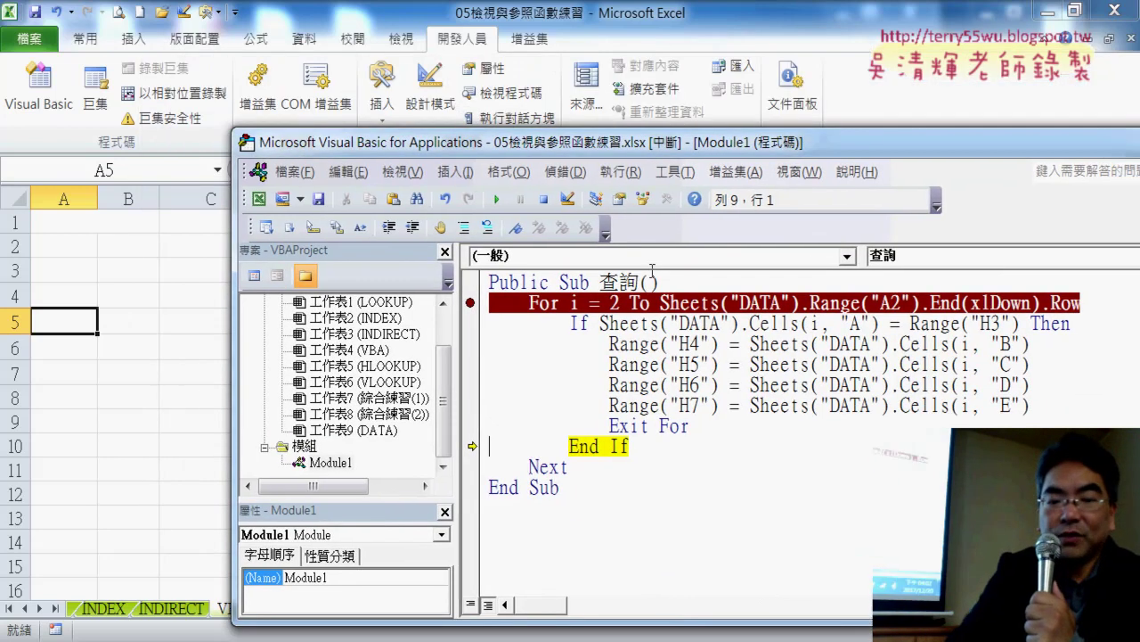
left_click(471, 343)
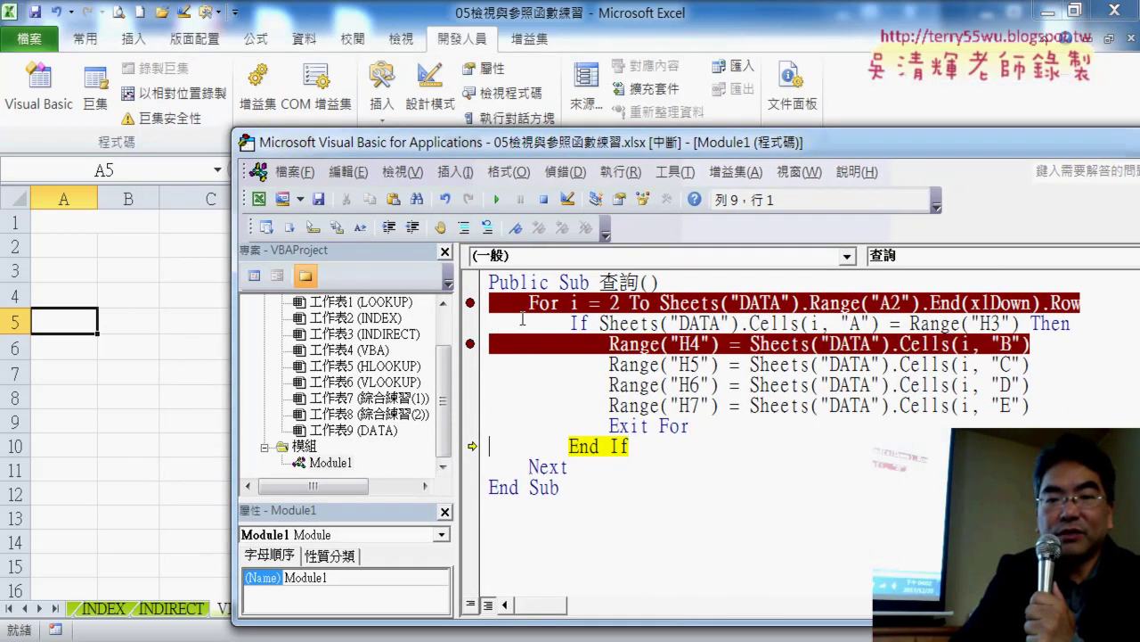
left_click(497, 199)
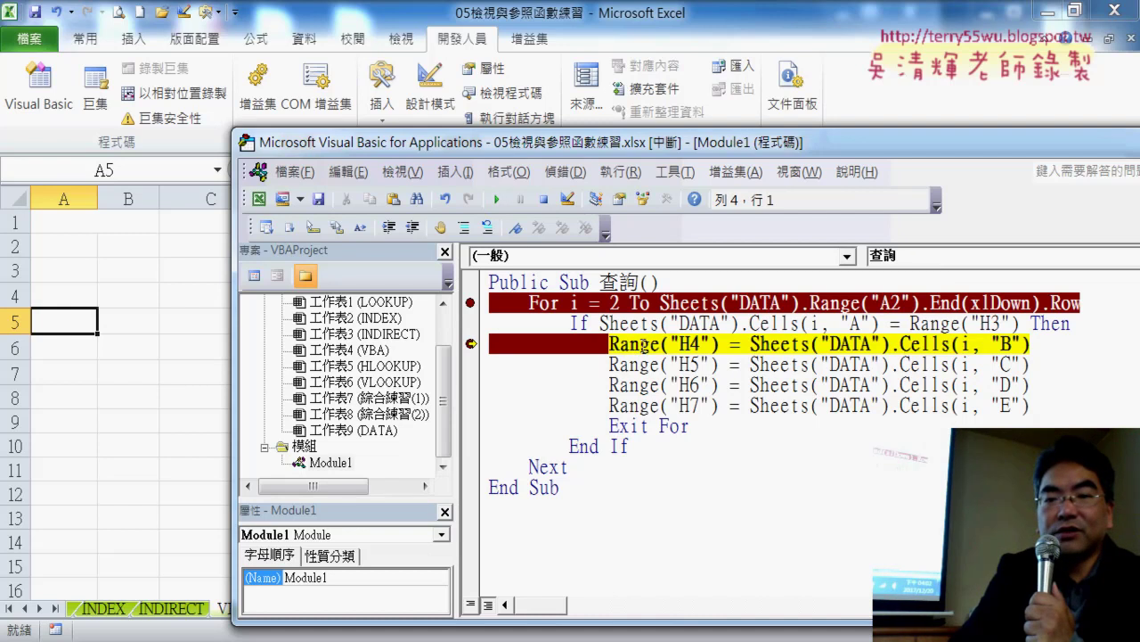
mouse_move(588, 154)
left_mouse_down()
mouse_move(588, 355)
mouse_move(771, 271)
mouse_move(983, 102)
left_mouse_up()
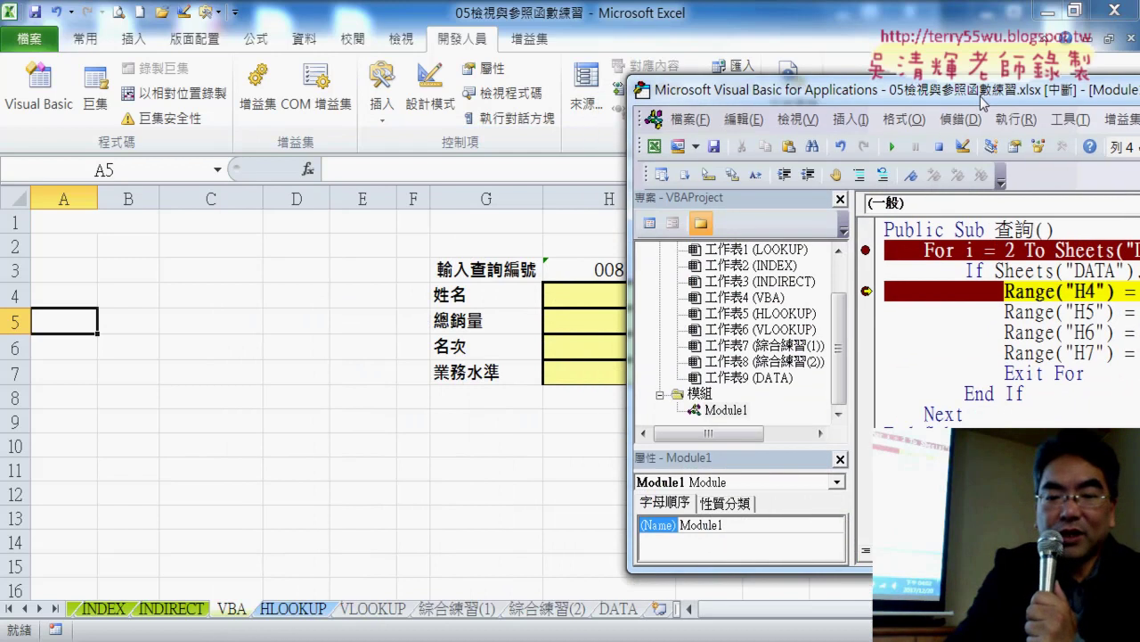
key("F8")
key("F8")
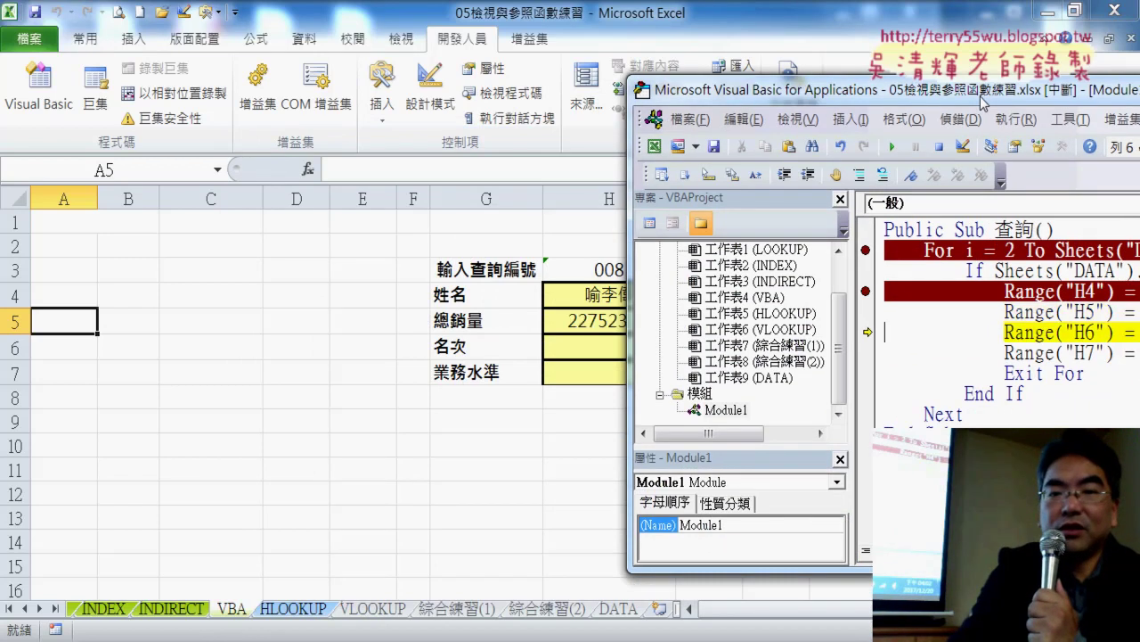
key("F8")
key("F8")
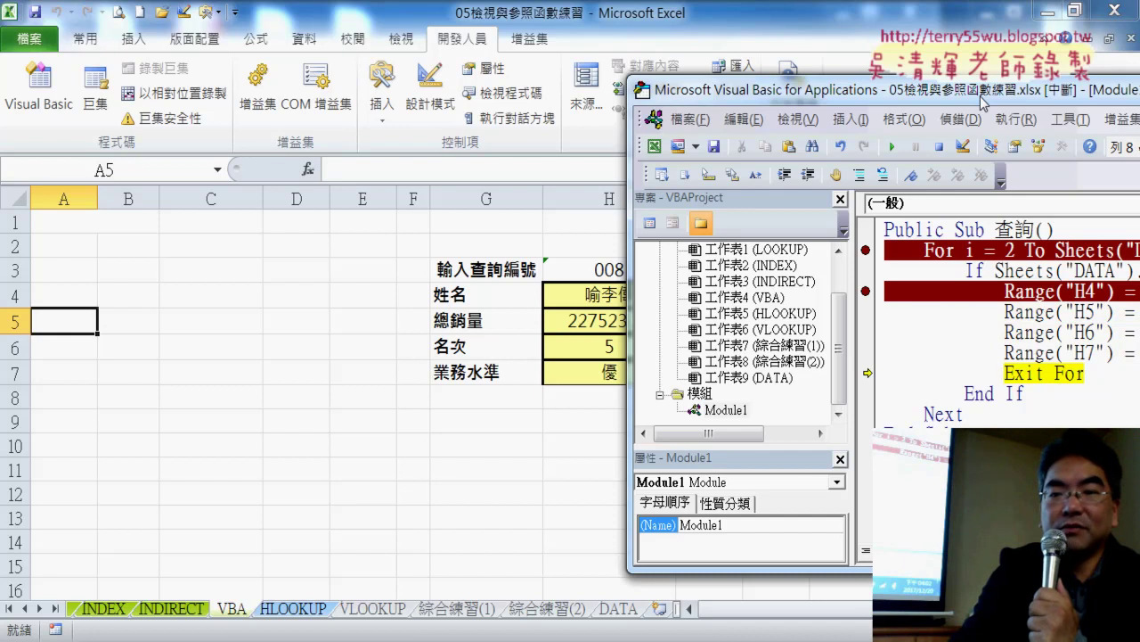
key("F8")
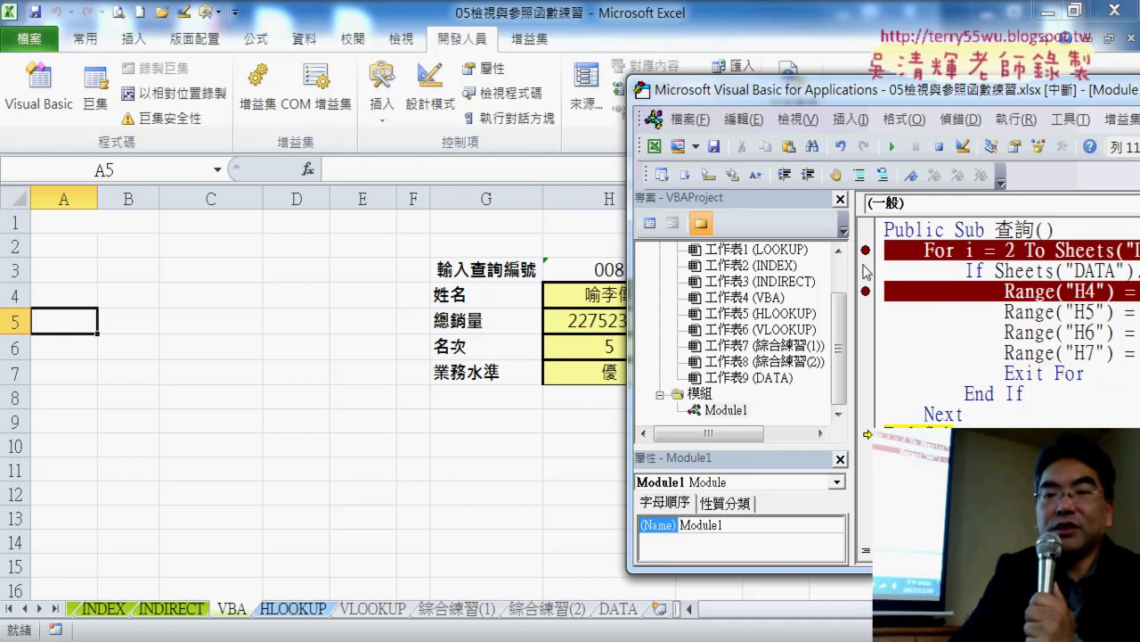
left_click(865, 250)
left_click(865, 292)
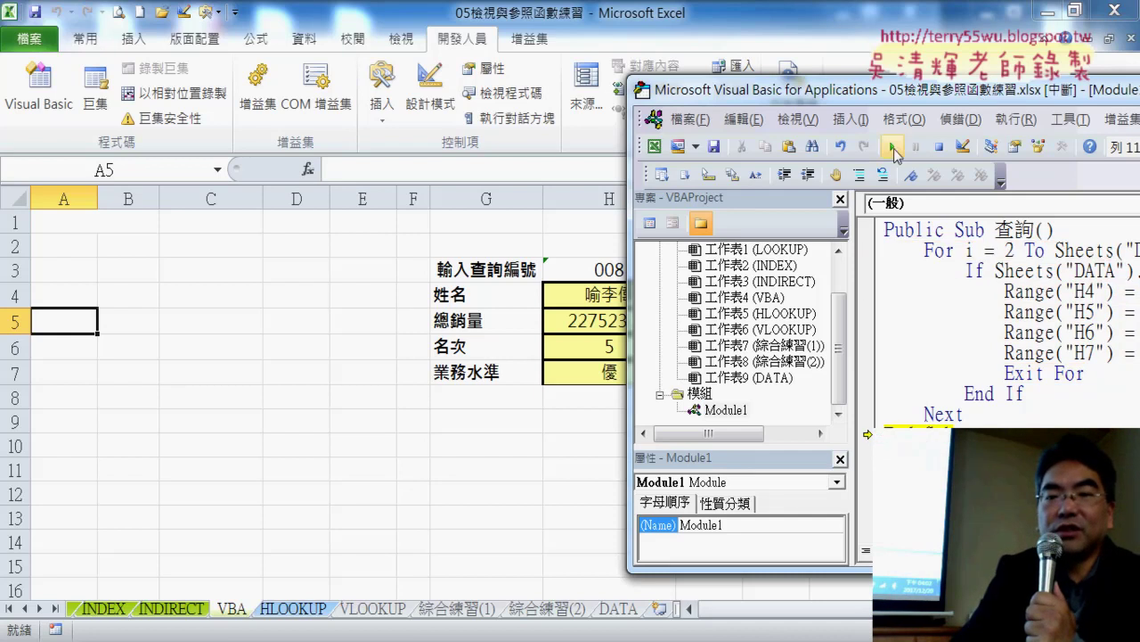
Let the macro finish, then look up ID 010 from H3's dropdown with 查詢.
left_click(895, 148)
left_click(672, 273)
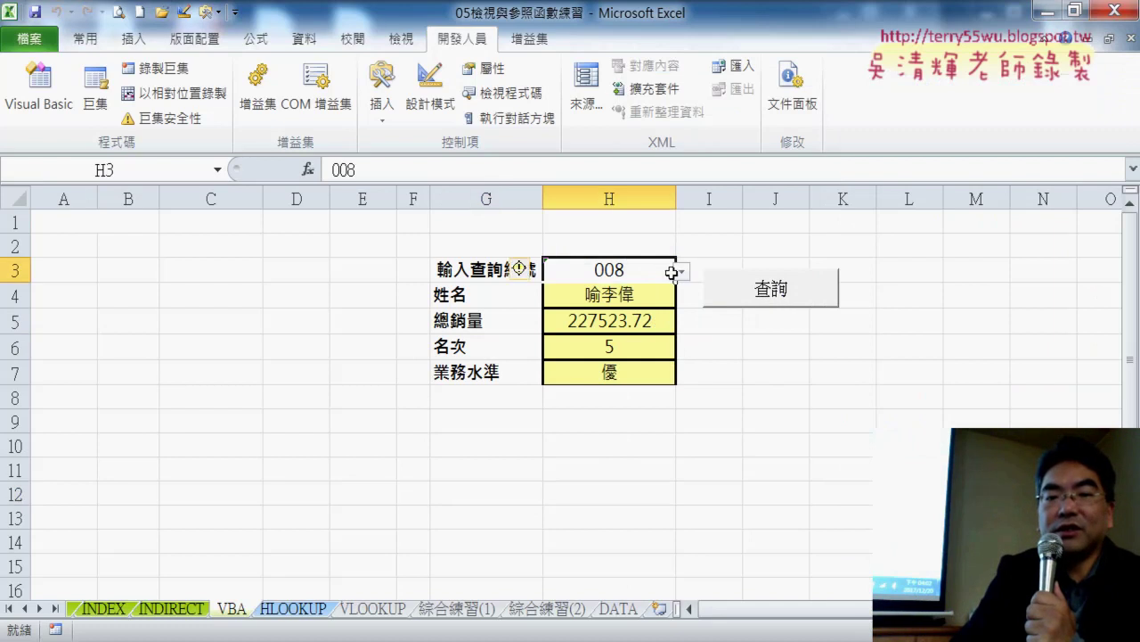
left_click(680, 272)
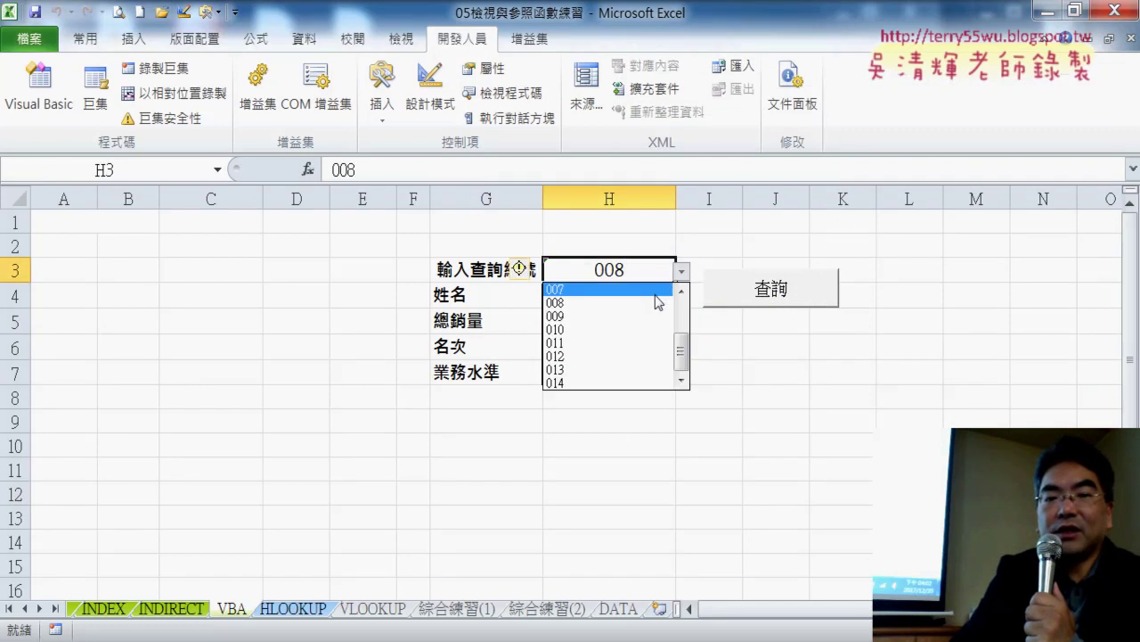
left_click(656, 302)
left_click(681, 272)
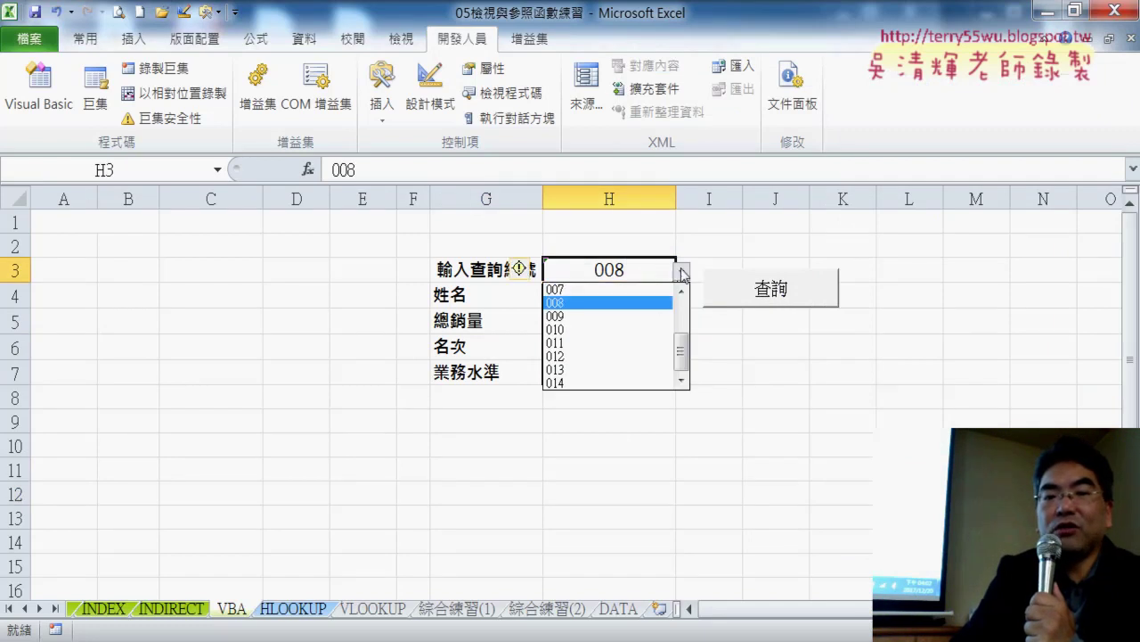
left_click(648, 334)
left_click(771, 299)
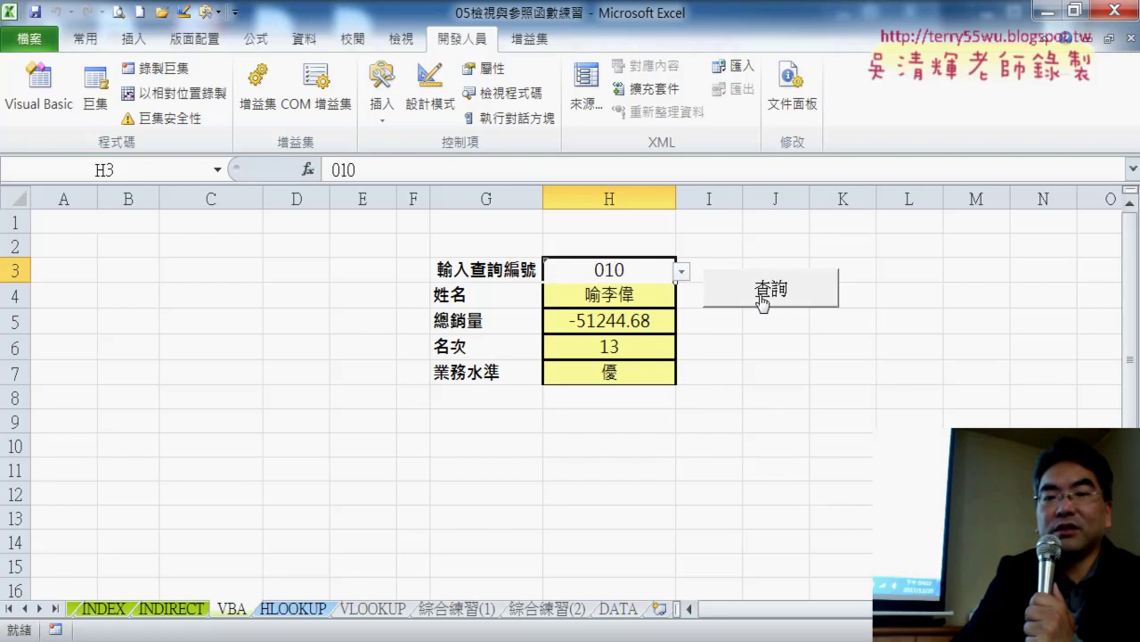
Look up IDs 013 and then 002, leaving record 002's results in H4:H7.
left_click(681, 271)
scroll(623, 347, "down", 2)
left_click(615, 366)
left_click(775, 294)
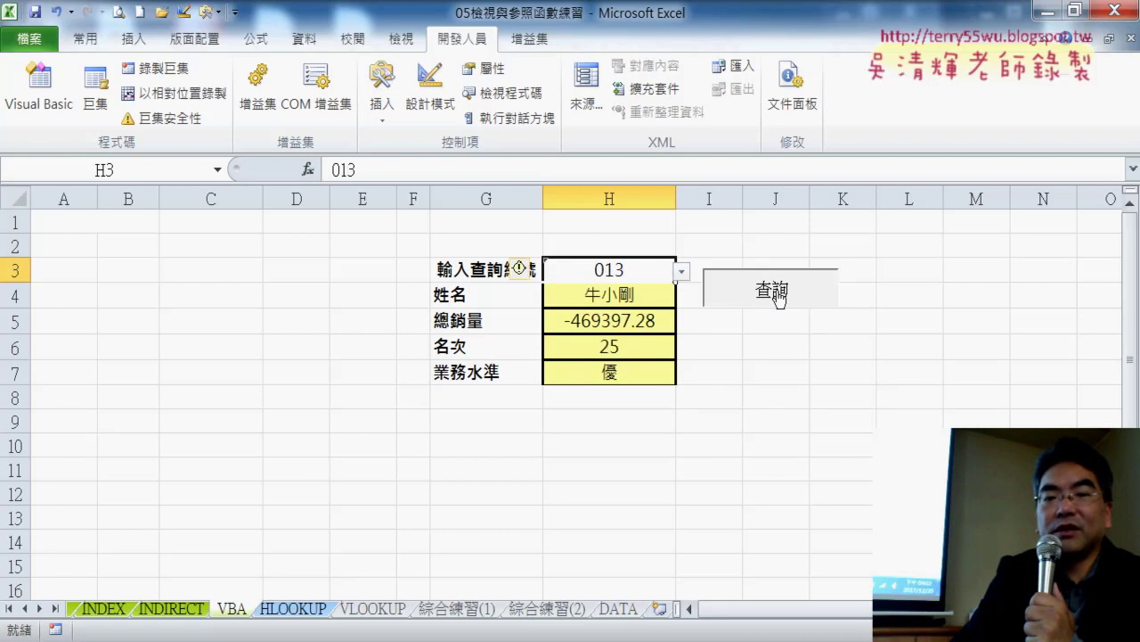
left_click(681, 271)
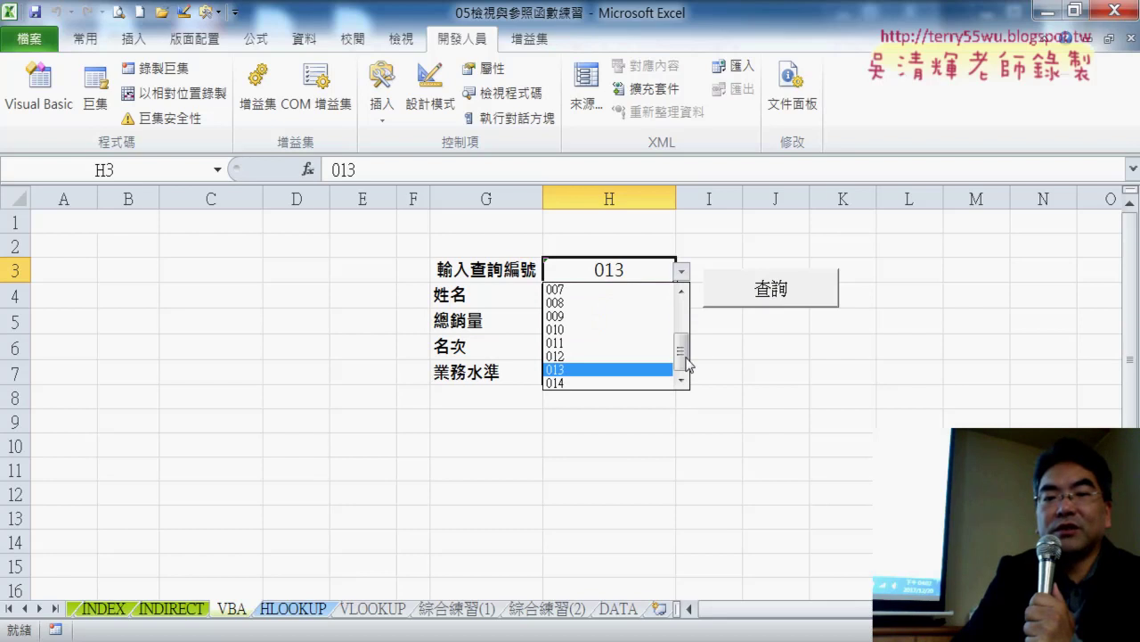
left_click_drag(686, 361, 683, 308)
left_click(657, 301)
left_click(792, 290)
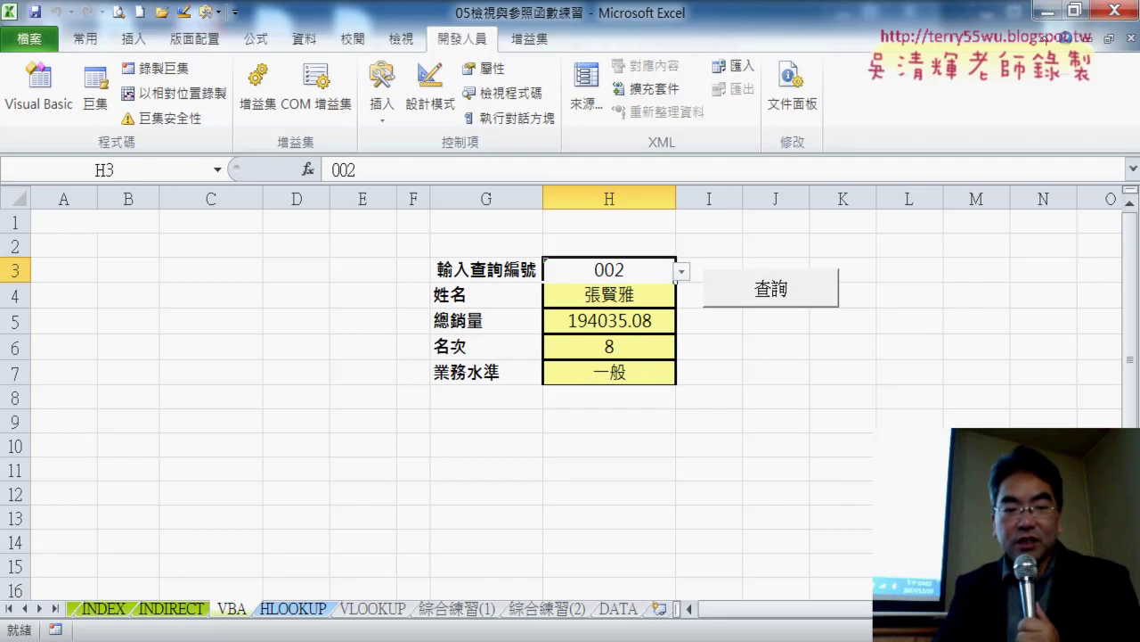
left_click(499, 474)
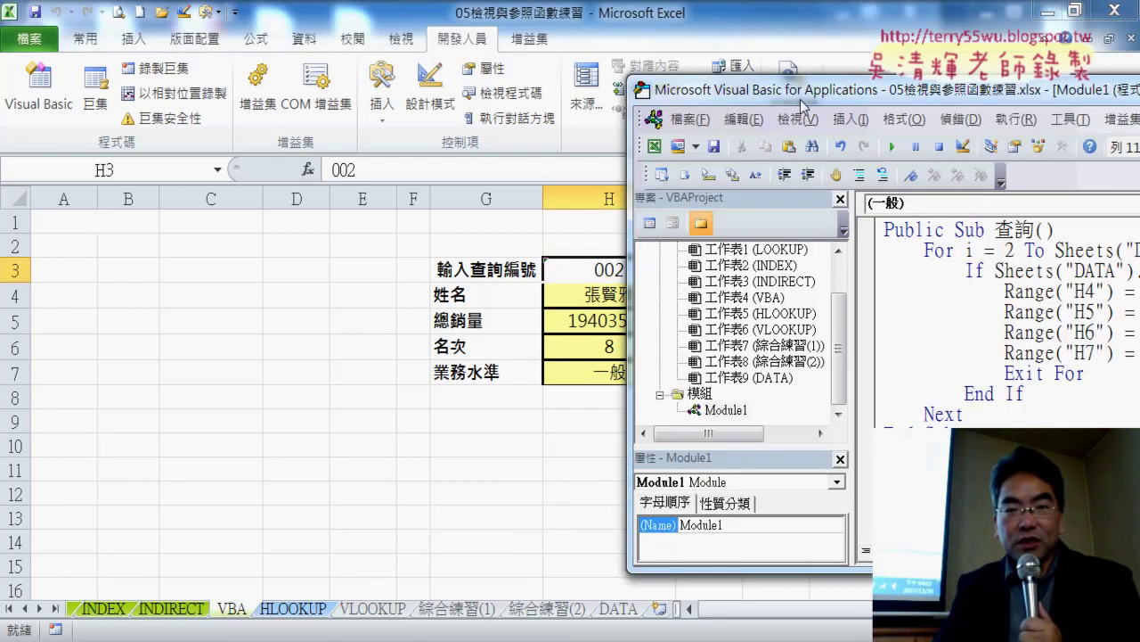
Reveal the full 查詢 code and underline each Sheets("DATA") reference from the For line through H7.
left_click_drag(802, 105, 219, 85)
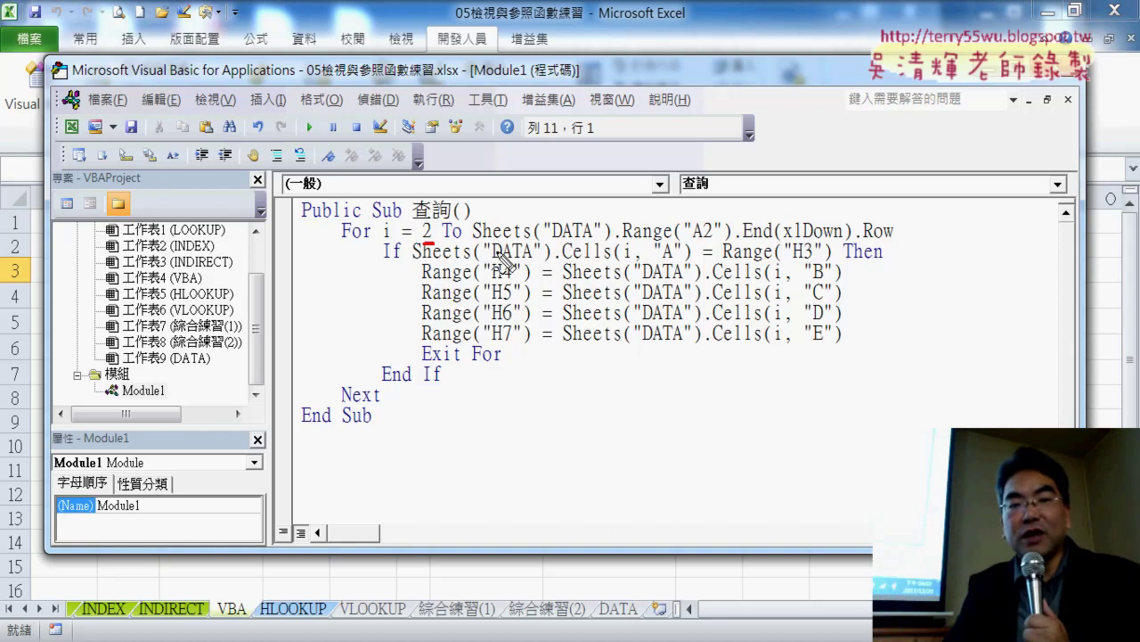
left_click_drag(482, 239, 616, 237)
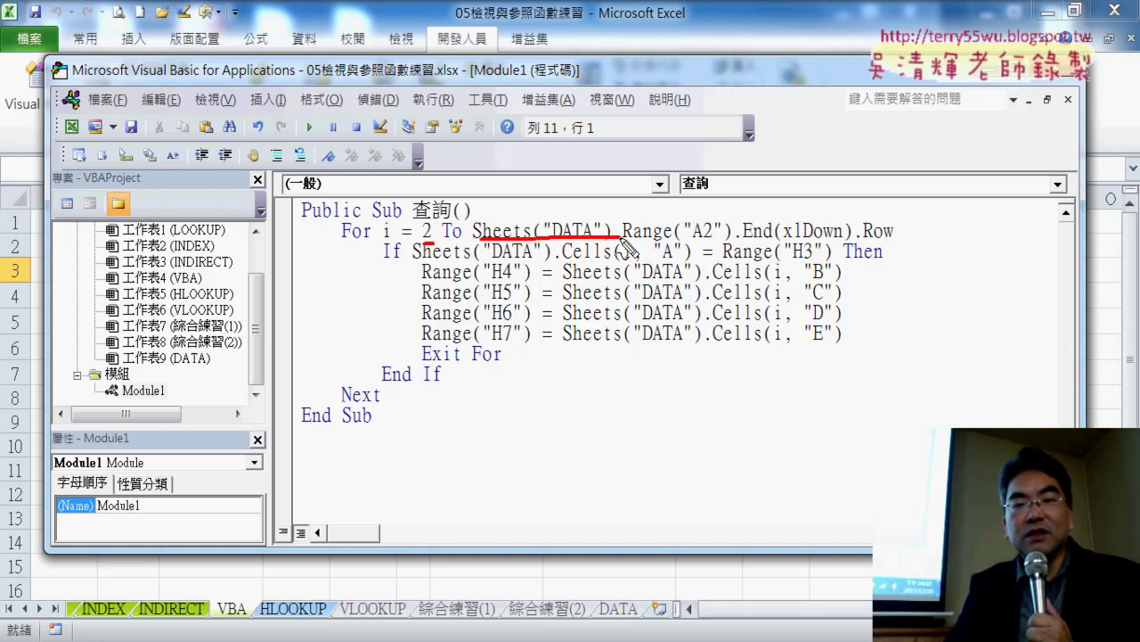
left_click_drag(424, 266, 686, 265)
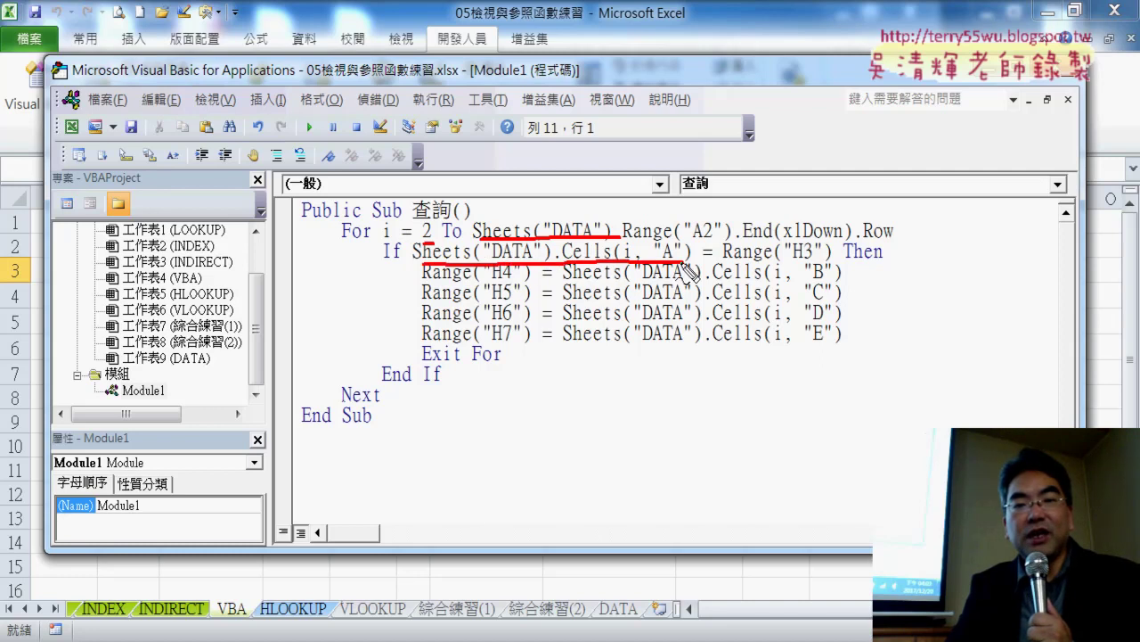
left_click_drag(578, 287, 813, 278)
left_click_drag(564, 303, 695, 303)
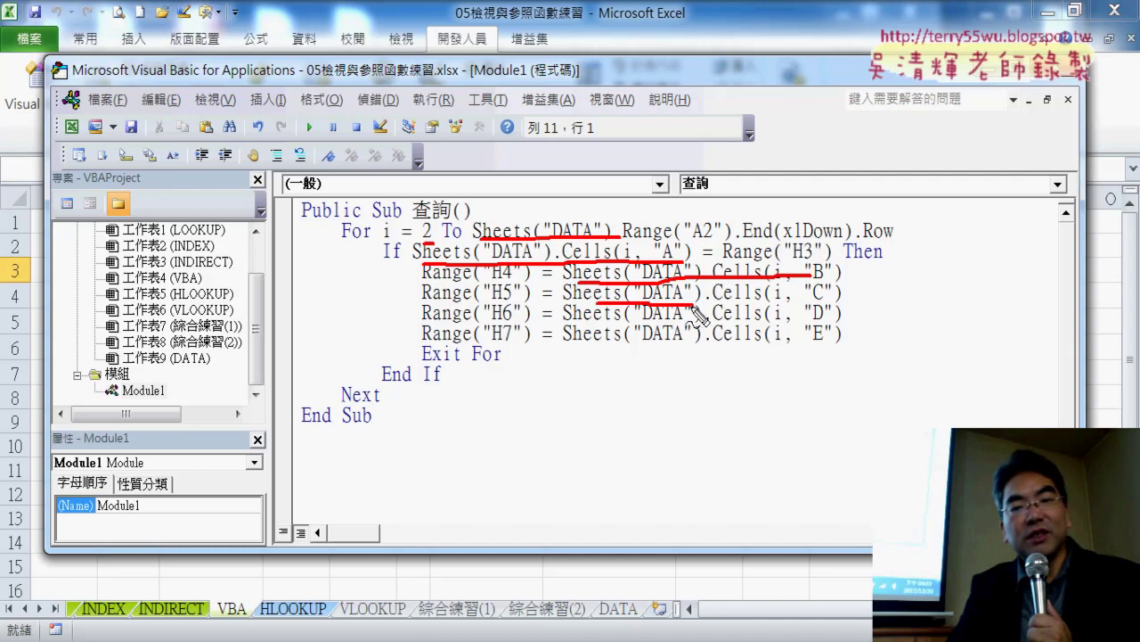
left_click_drag(611, 325, 664, 323)
left_click_drag(612, 349, 677, 347)
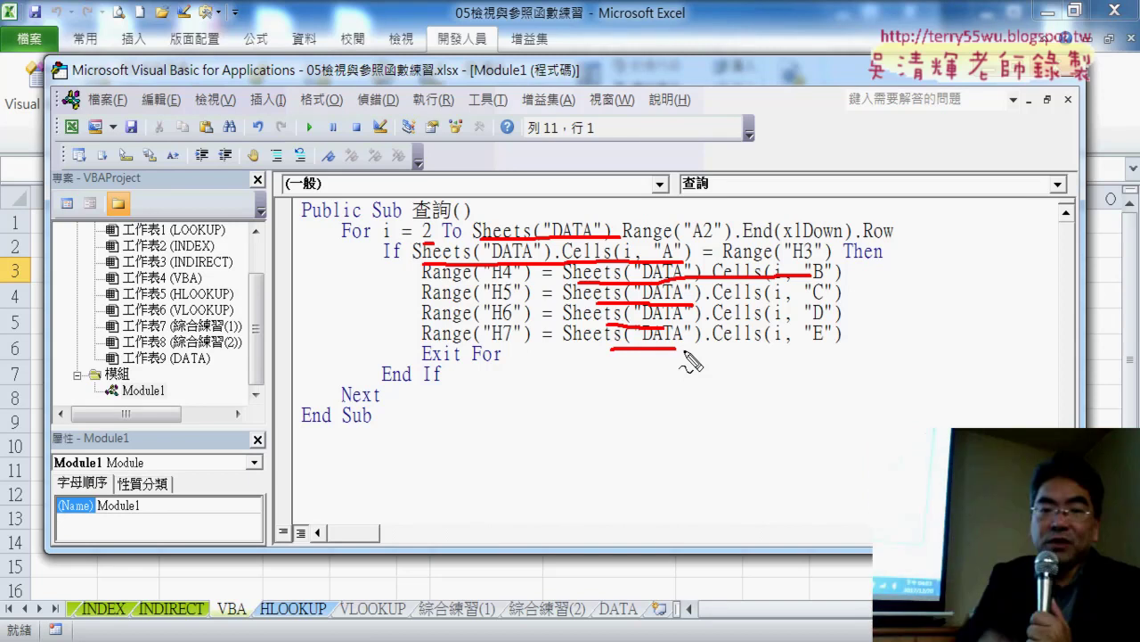
key("Escape")
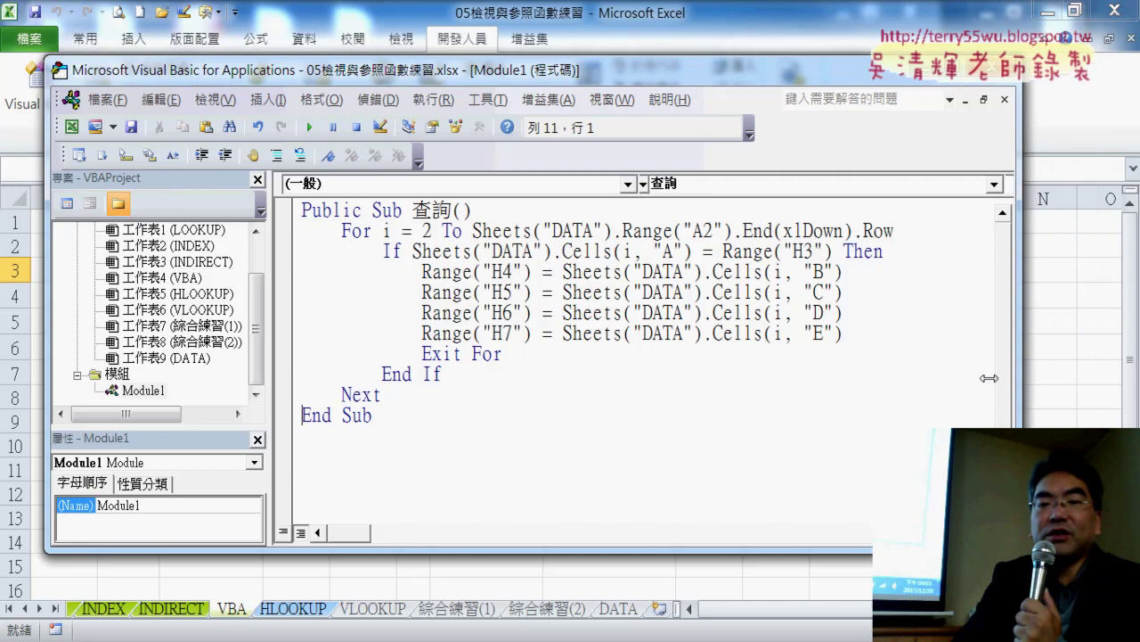
Back on the worksheet, choose ID 003 in H3 and select the results H4:H7.
key("alt+F11")
left_click(640, 259)
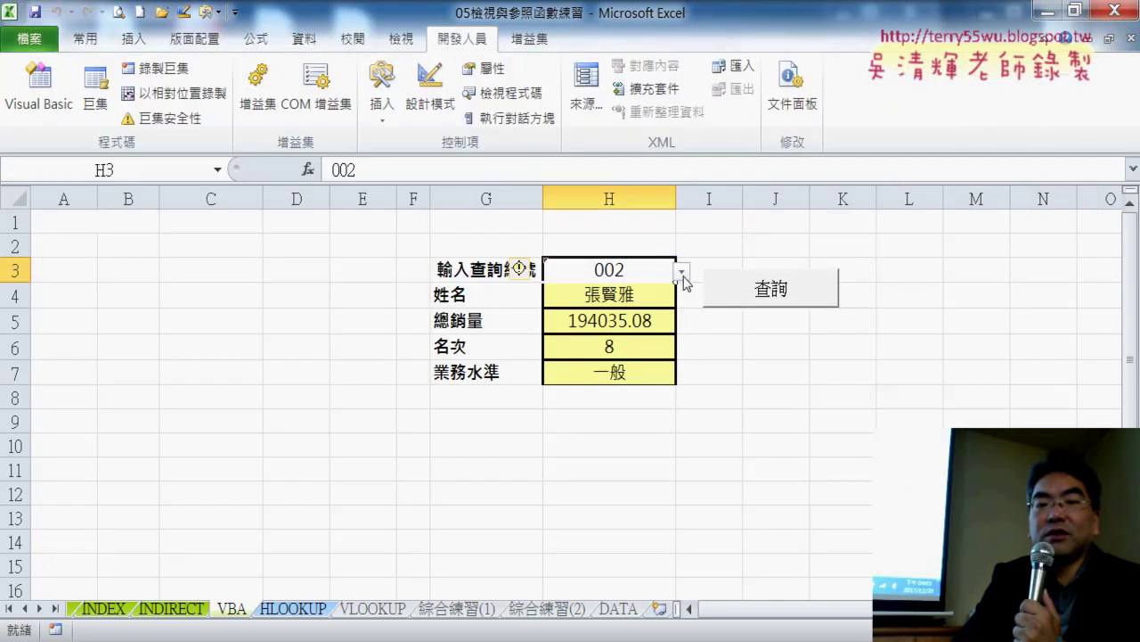
left_click(682, 271)
left_click(665, 300)
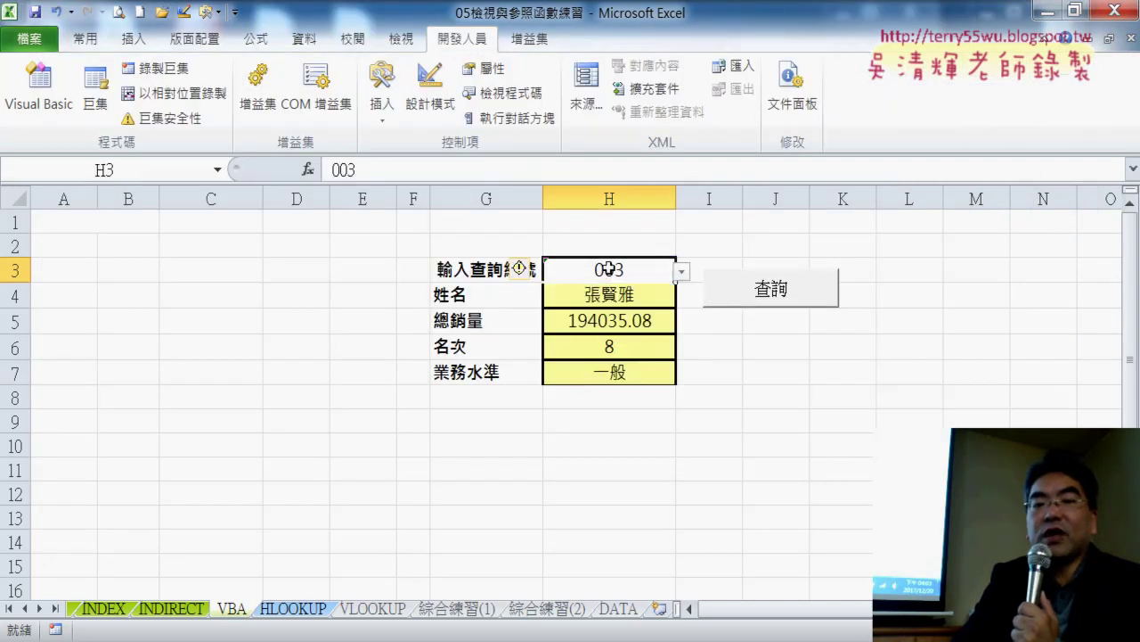
left_click_drag(621, 298, 615, 371)
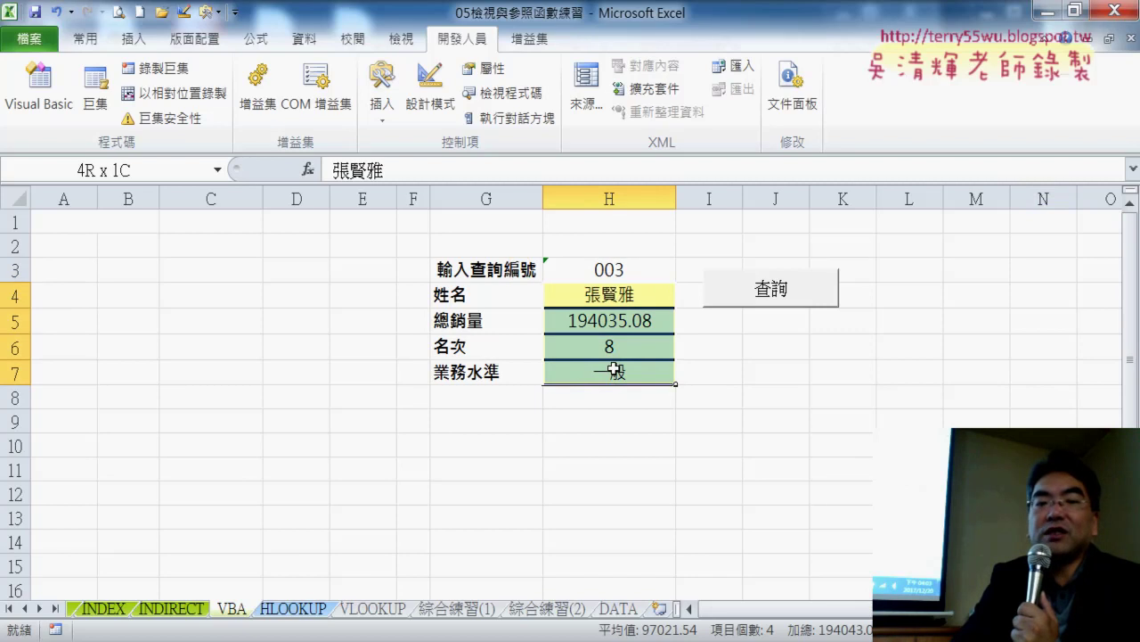
Cut the 查詢 button off the VBA sheet.
right_click(800, 296)
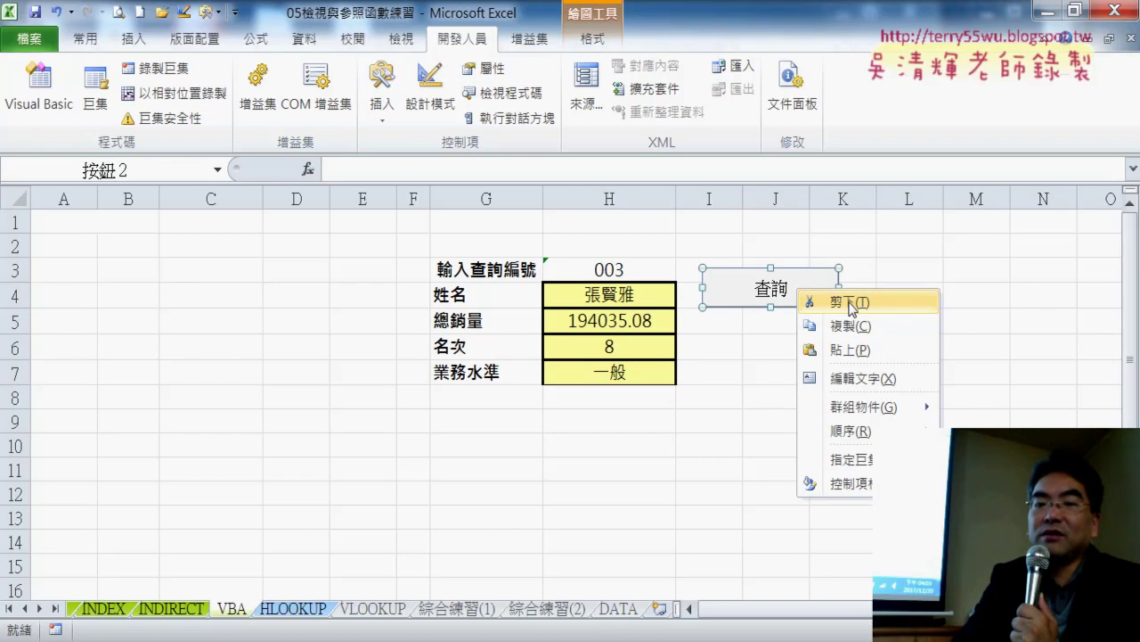
left_click(851, 303)
left_click(806, 302)
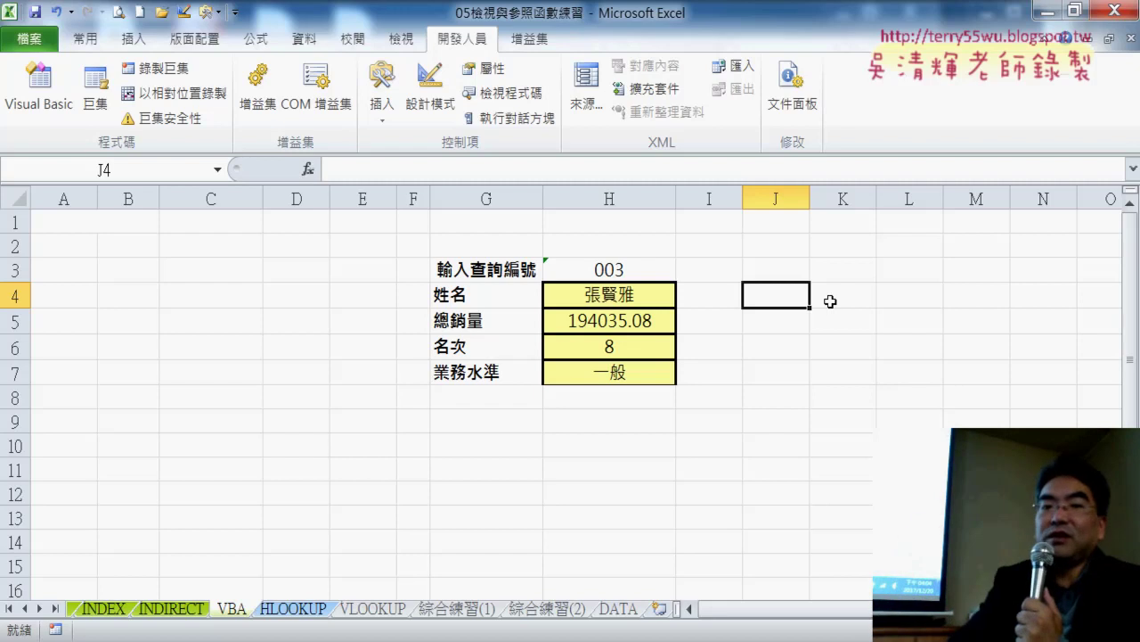
left_click(39, 85)
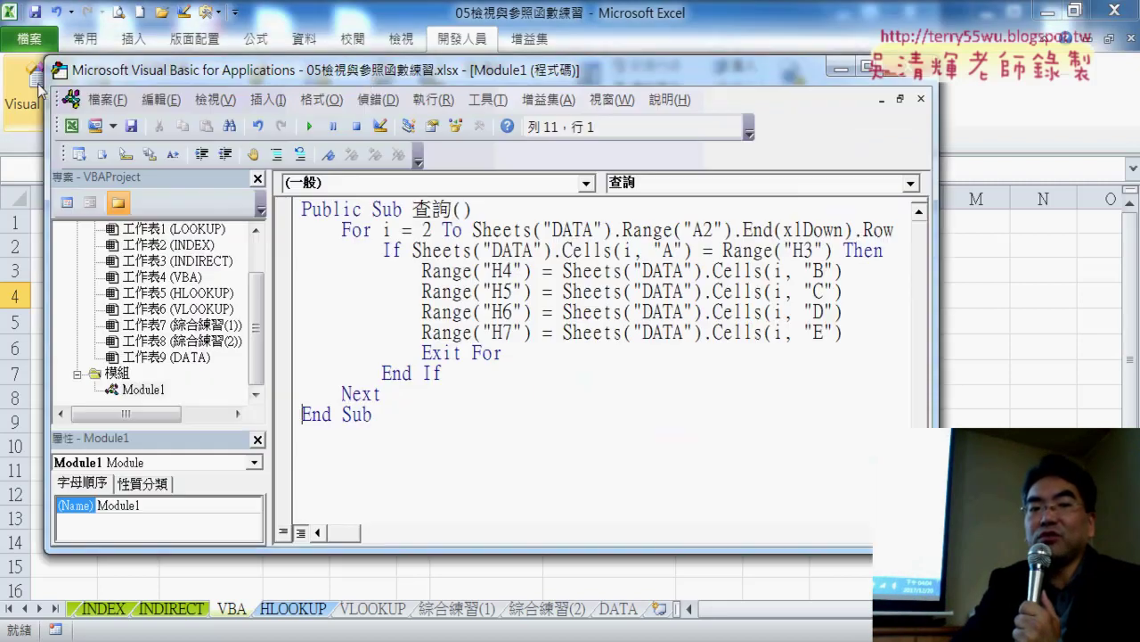
left_click_drag(366, 80, 549, 76)
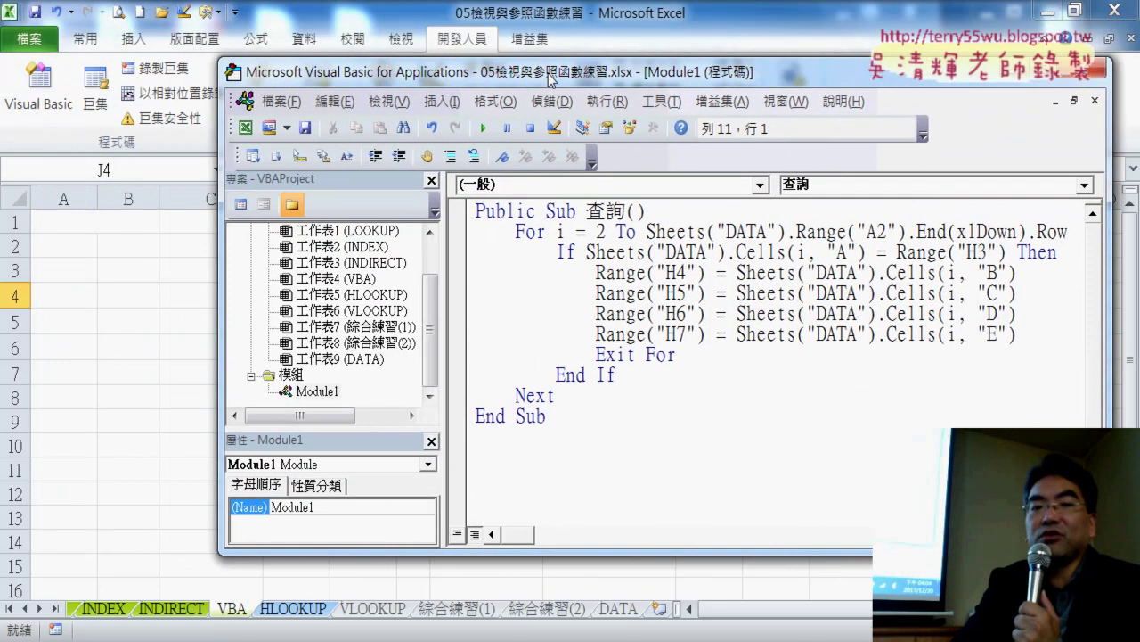
left_click_drag(430, 356, 430, 334)
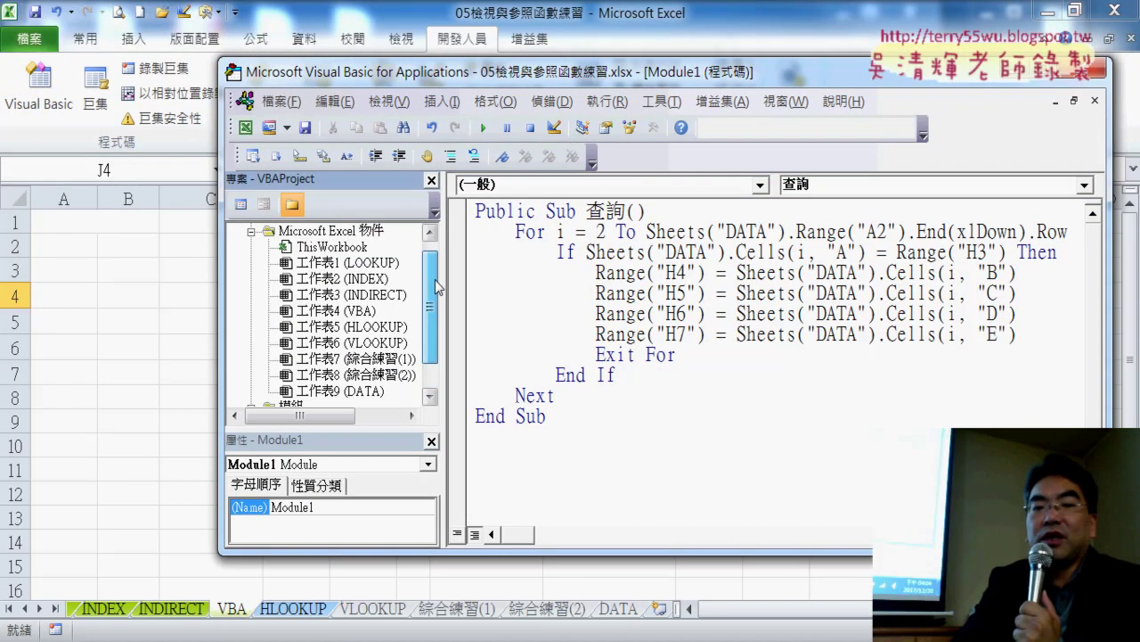
left_click(375, 312)
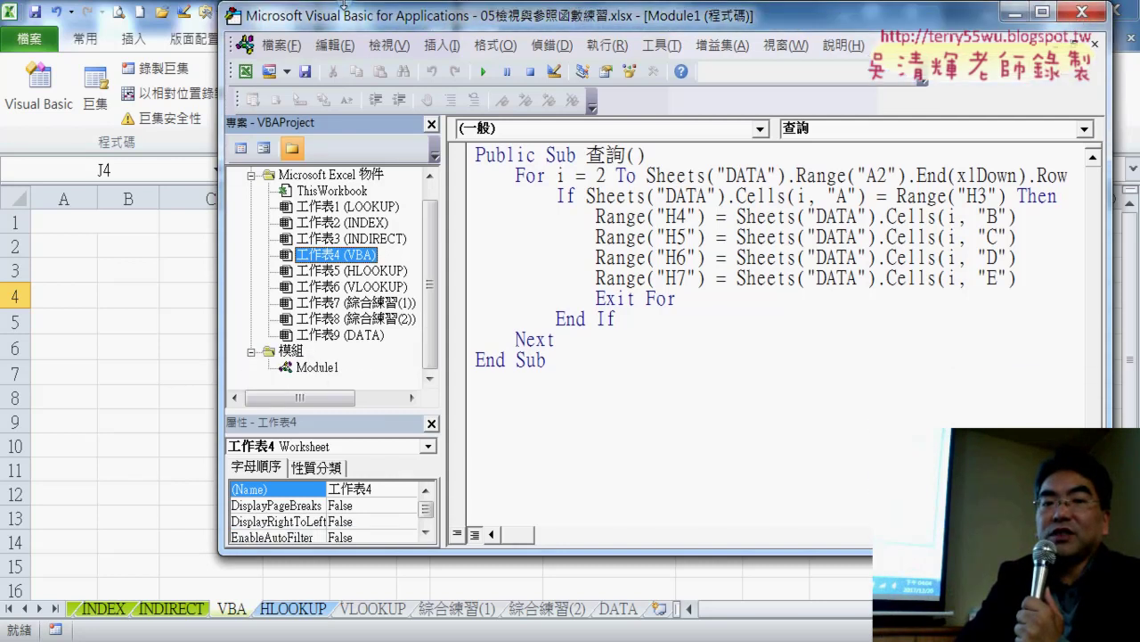
left_click_drag(349, 57, 349, 2)
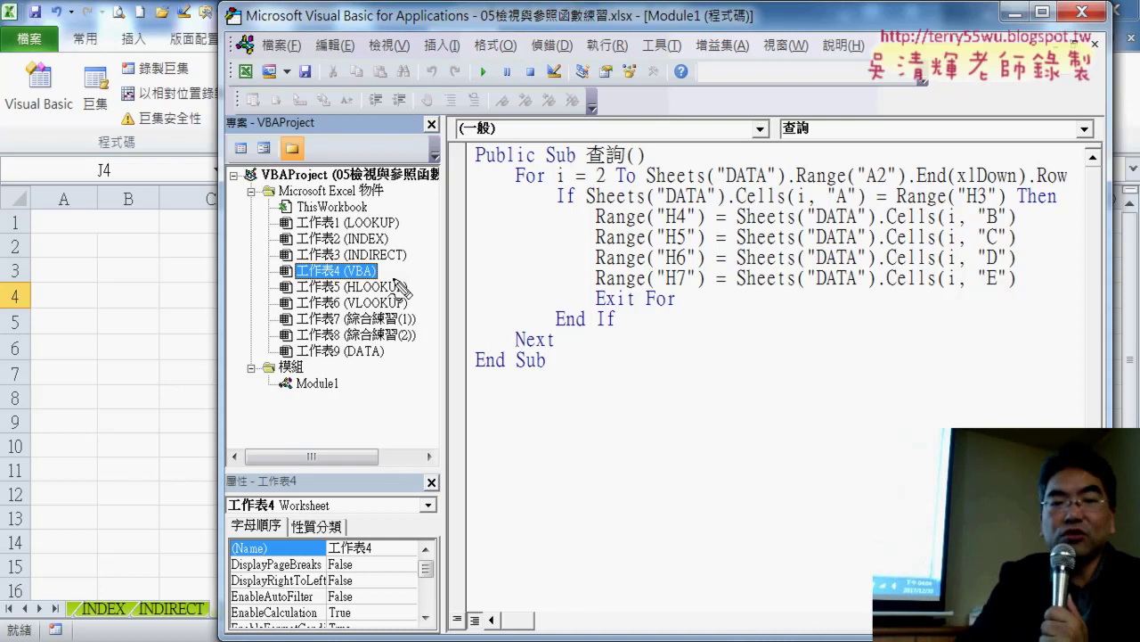
mouse_move(390, 286)
left_mouse_down()
mouse_move(315, 286)
mouse_move(395, 284)
left_mouse_up()
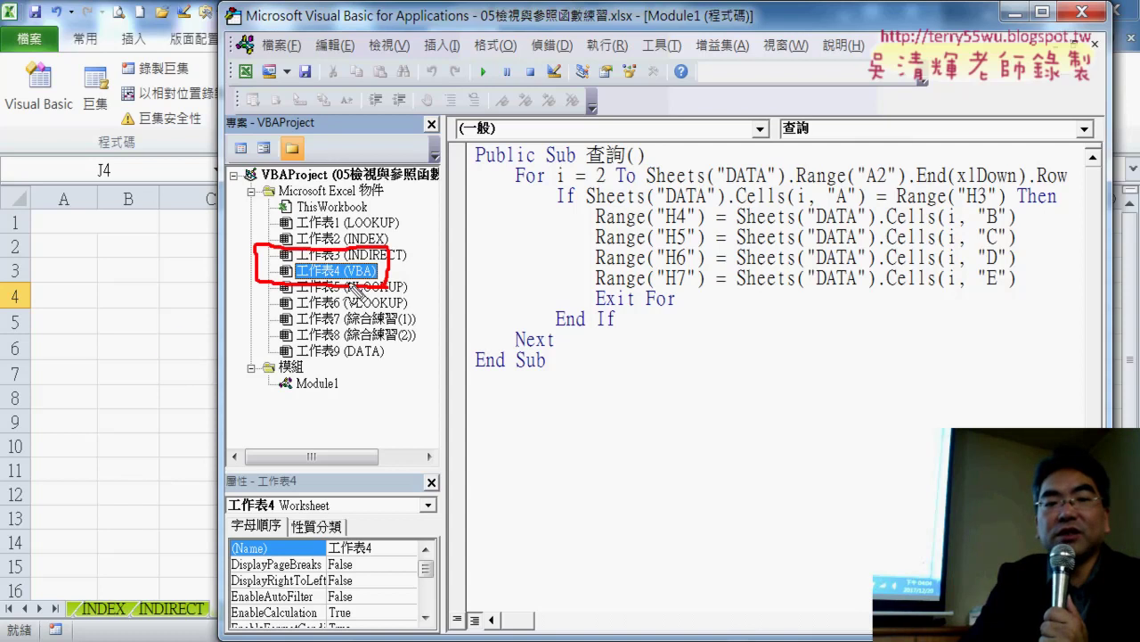
mouse_move(149, 372)
left_mouse_down()
mouse_move(260, 284)
mouse_move(257, 315)
left_mouse_up()
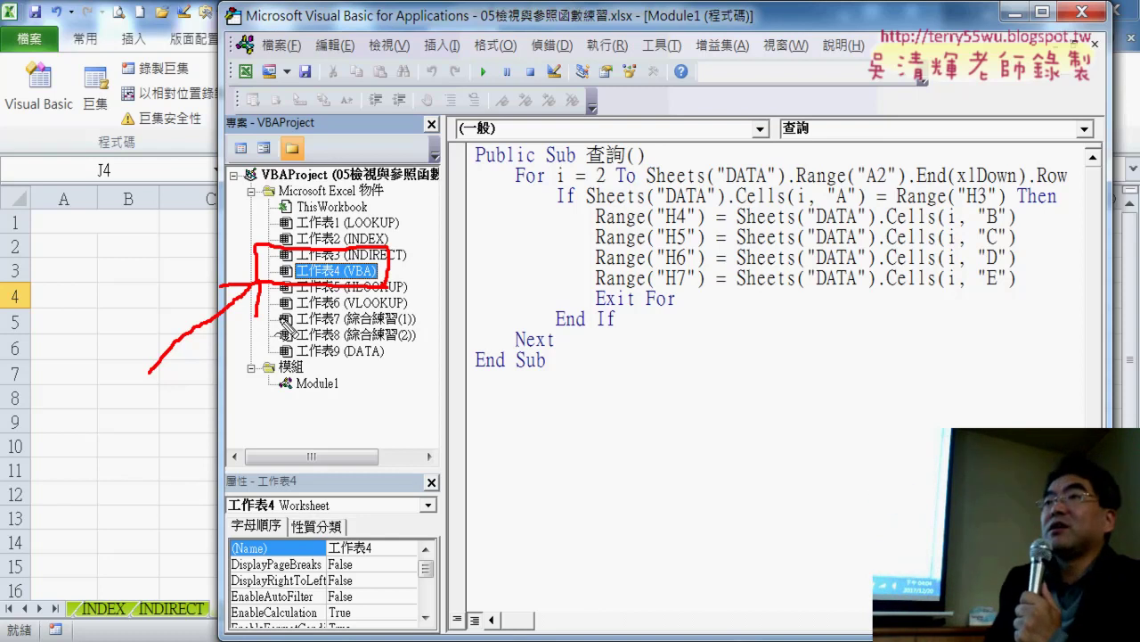
key("Escape")
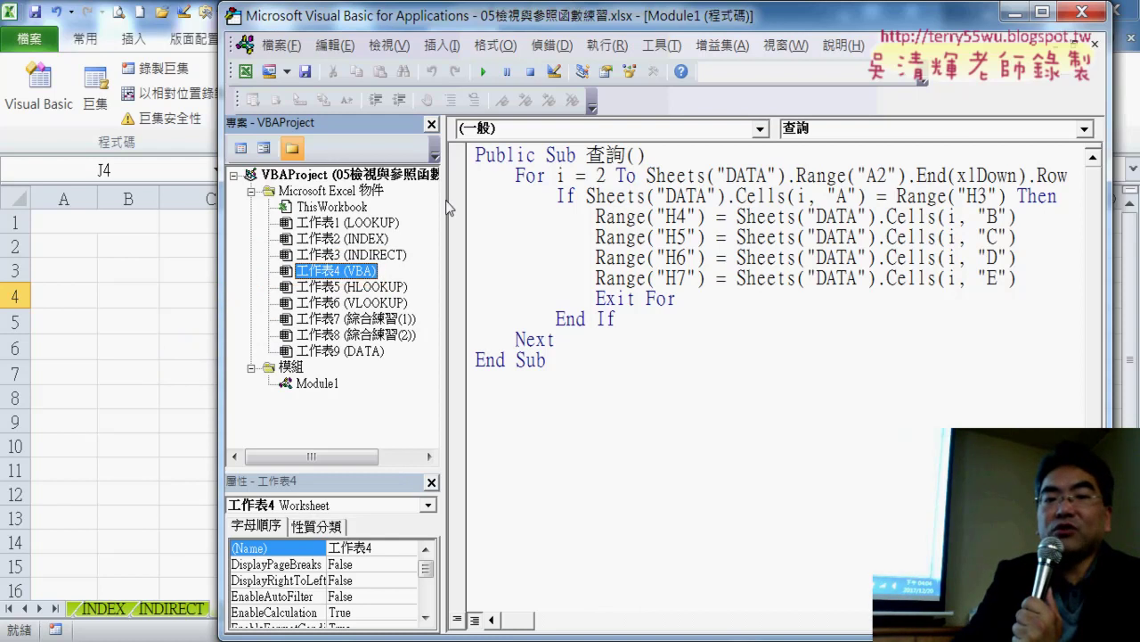
left_click_drag(448, 207, 538, 206)
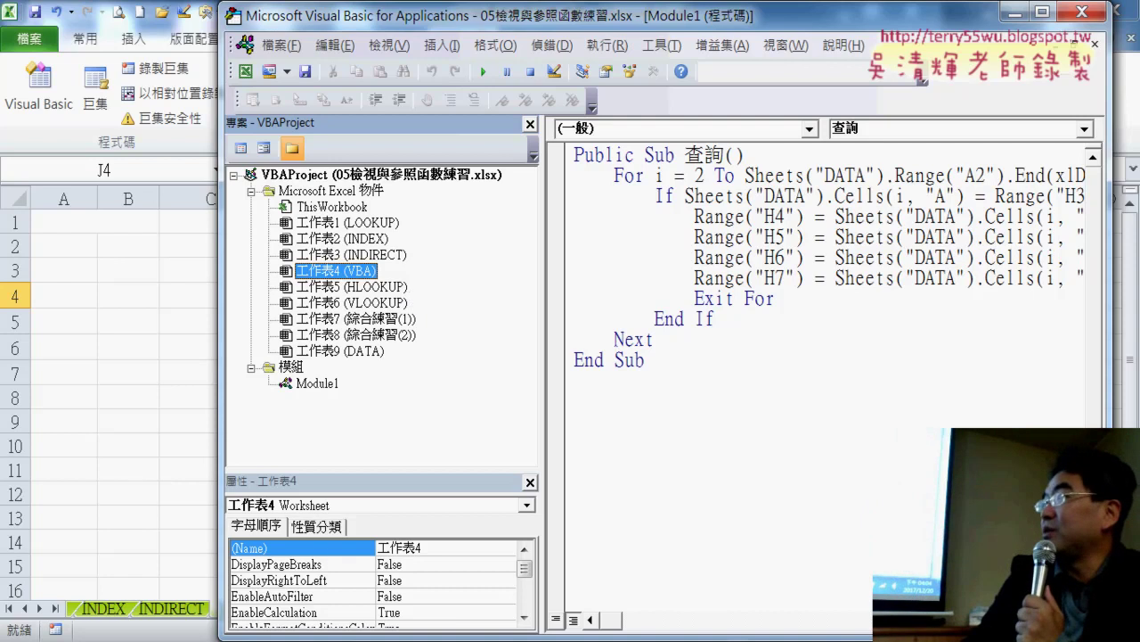
mouse_move(668, 636)
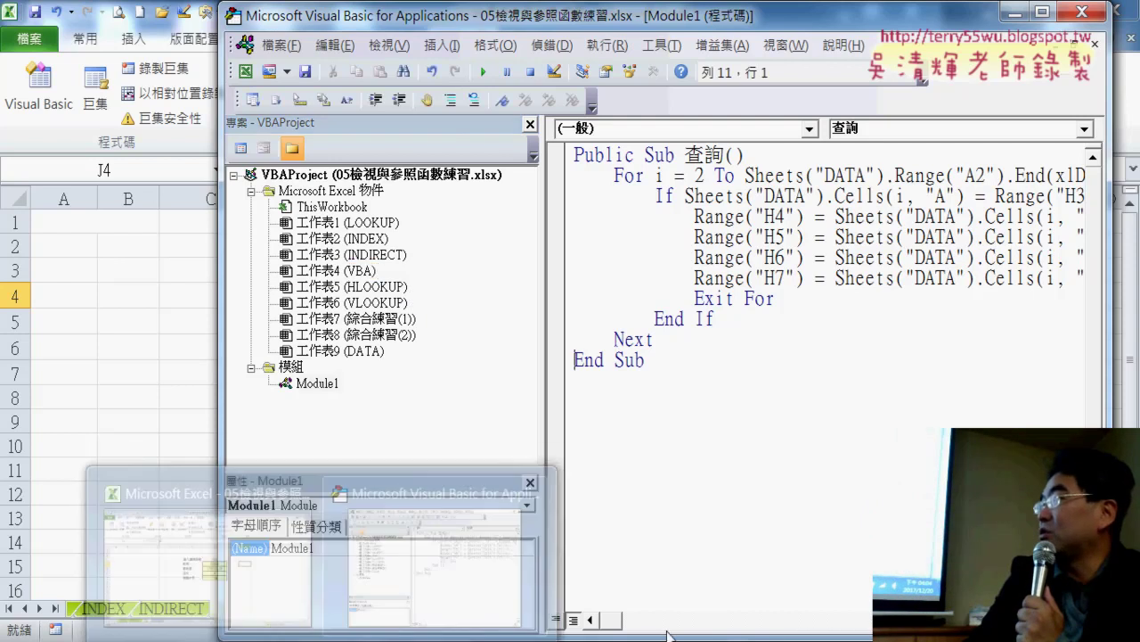
key("super+Down")
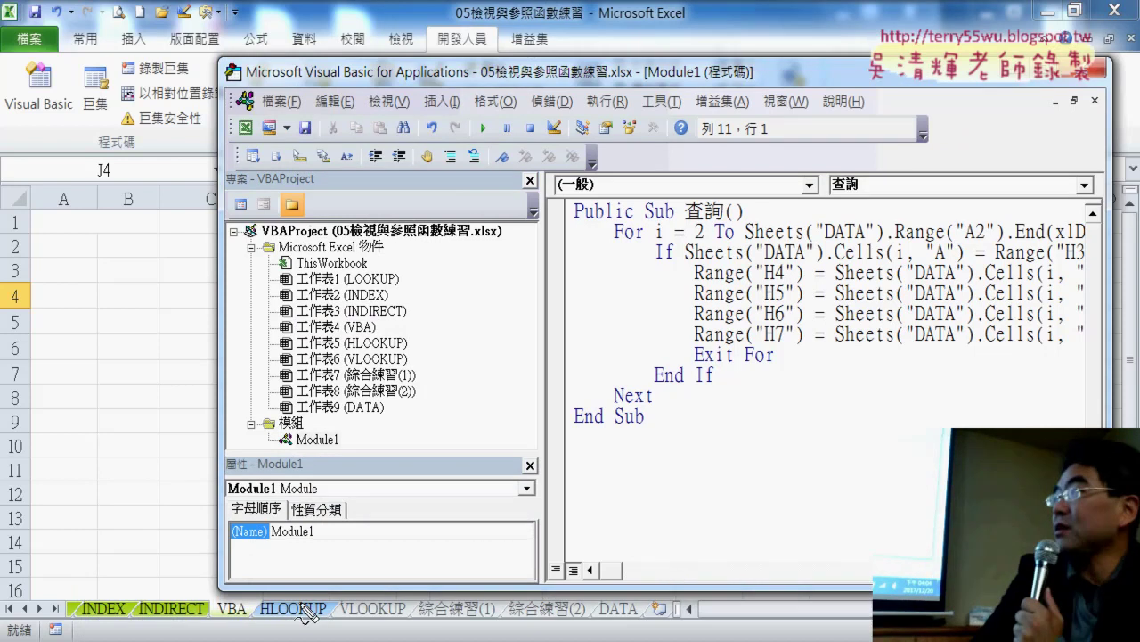
left_click_drag(205, 608, 274, 628)
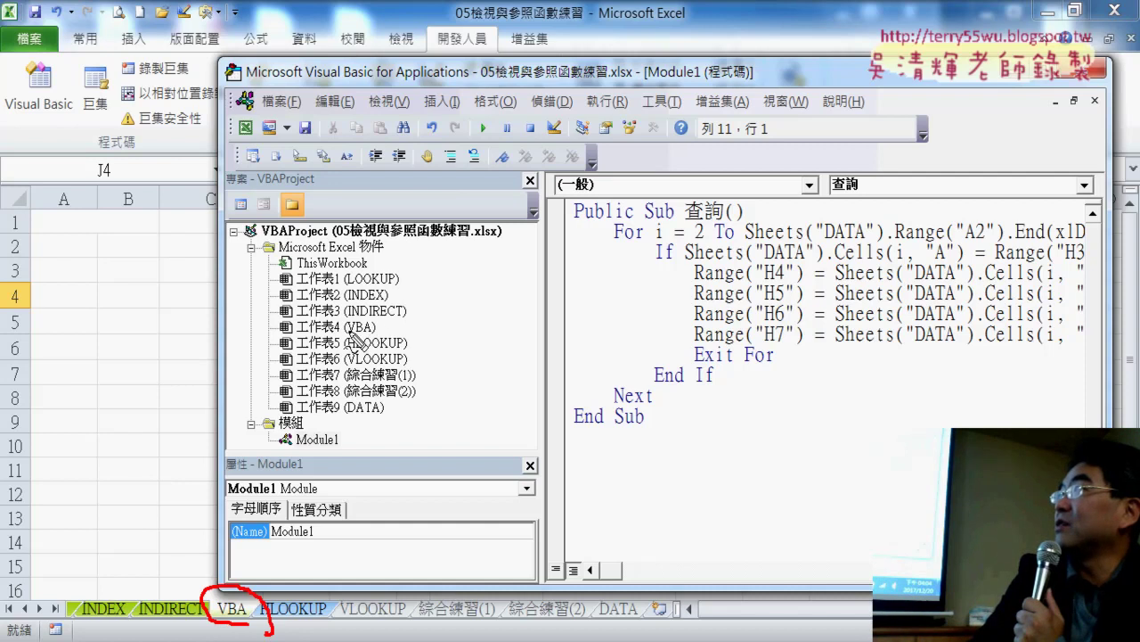
left_click_drag(346, 330, 373, 330)
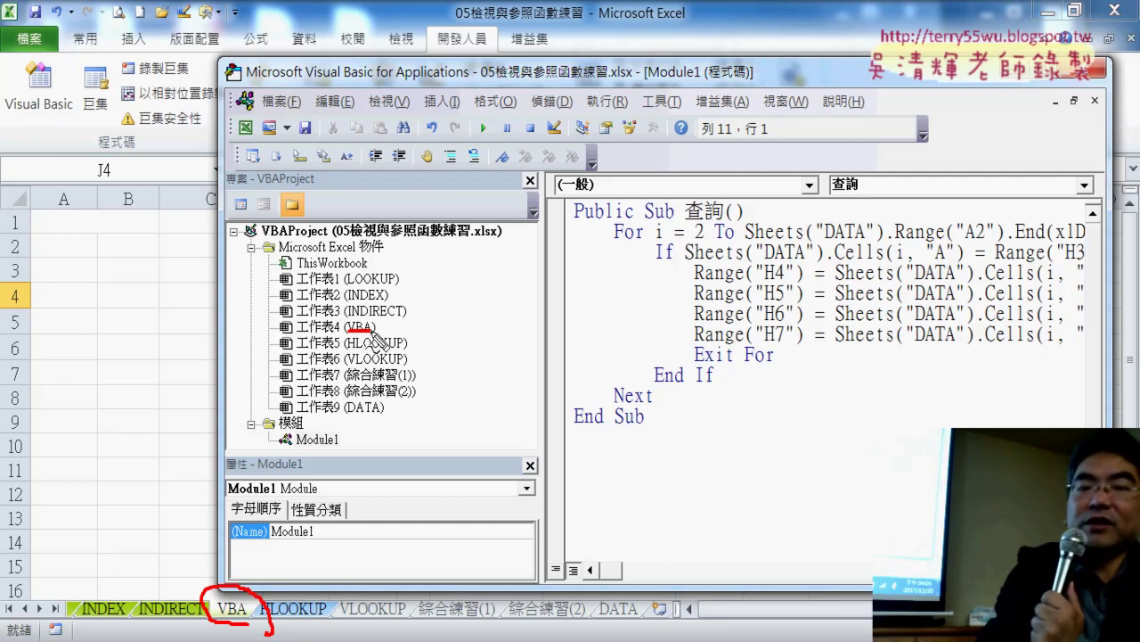
Open the 工作表4 (VBA) sheet's code module and insert a Worksheet event stub from the object list.
double_click(366, 328)
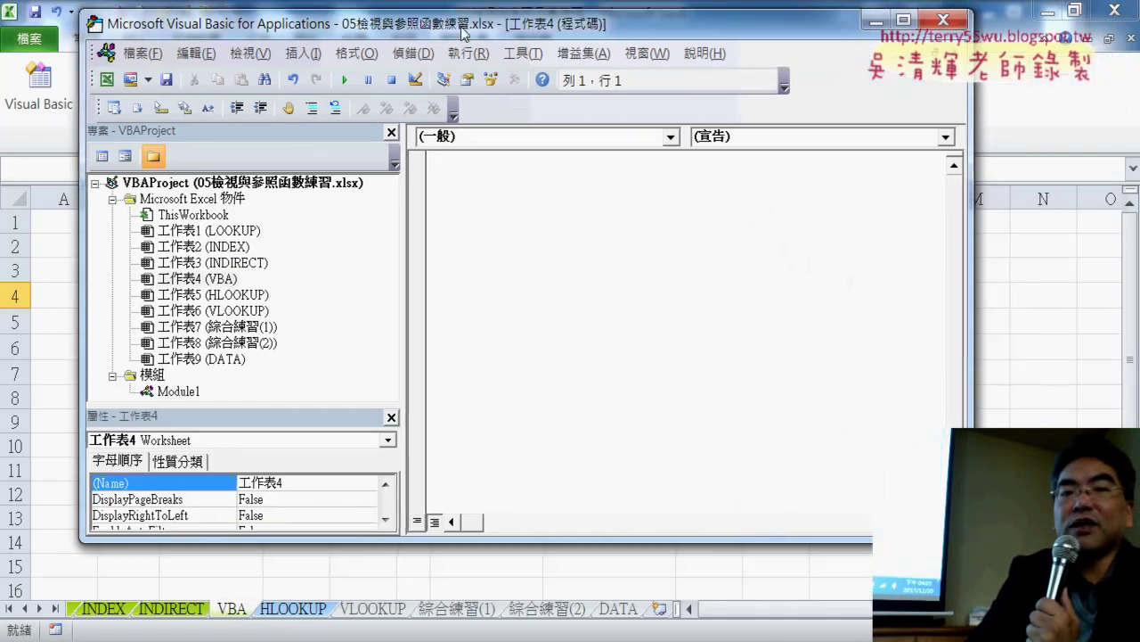
left_click_drag(602, 81, 462, 32)
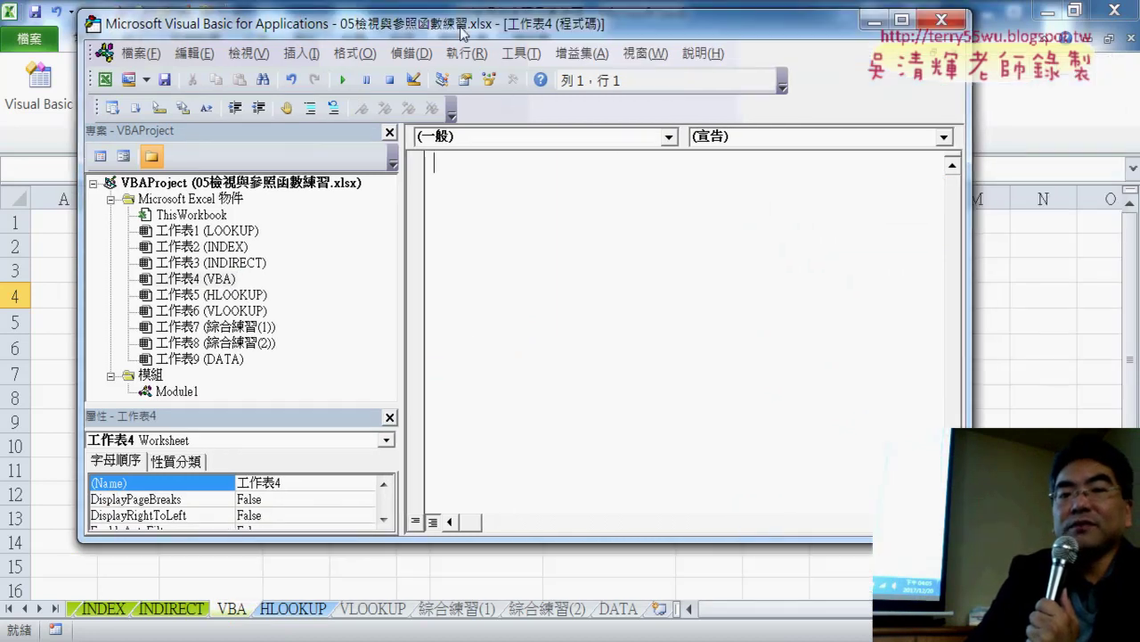
left_click(601, 141)
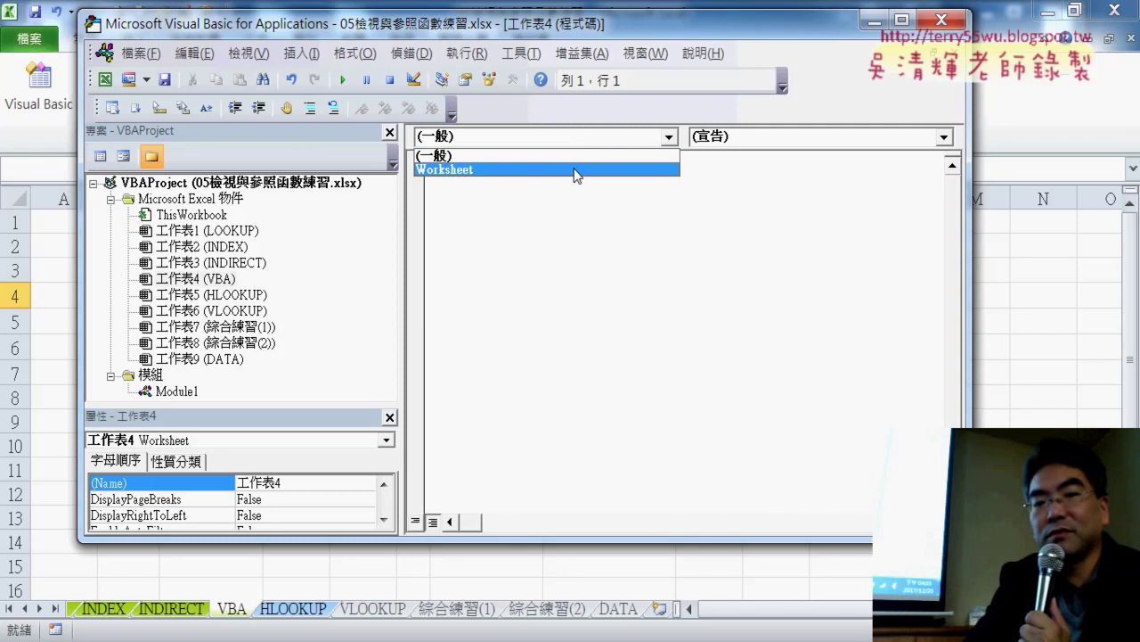
left_click(579, 170)
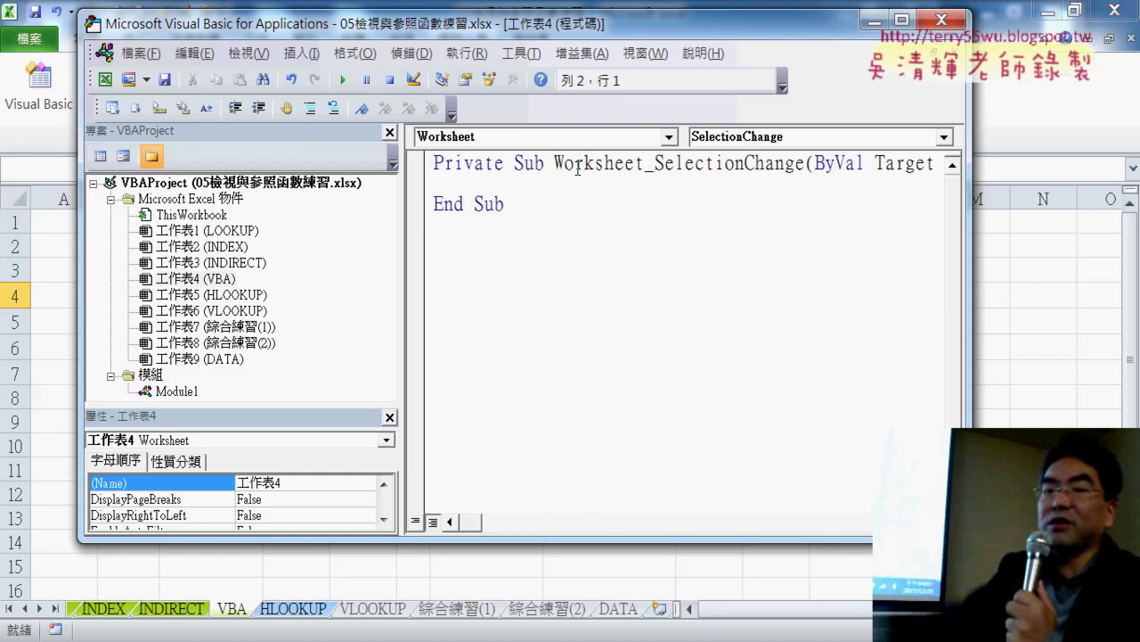
Add a Worksheet_Change procedure and delete the unneeded Worksheet_SelectionChange stub.
left_click(797, 137)
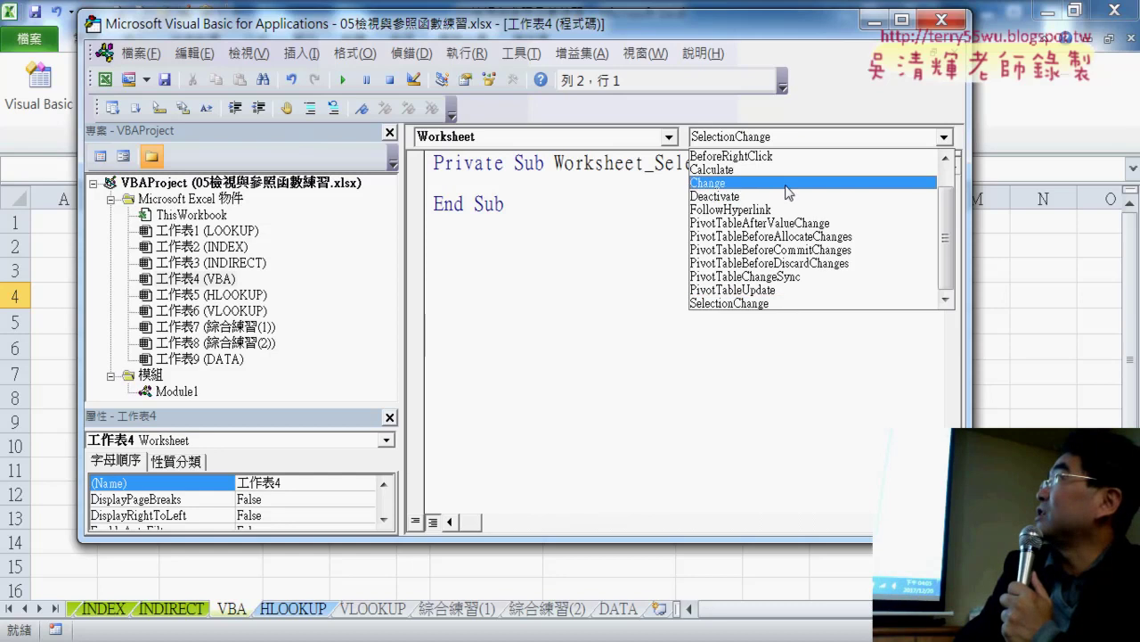
left_click(787, 183)
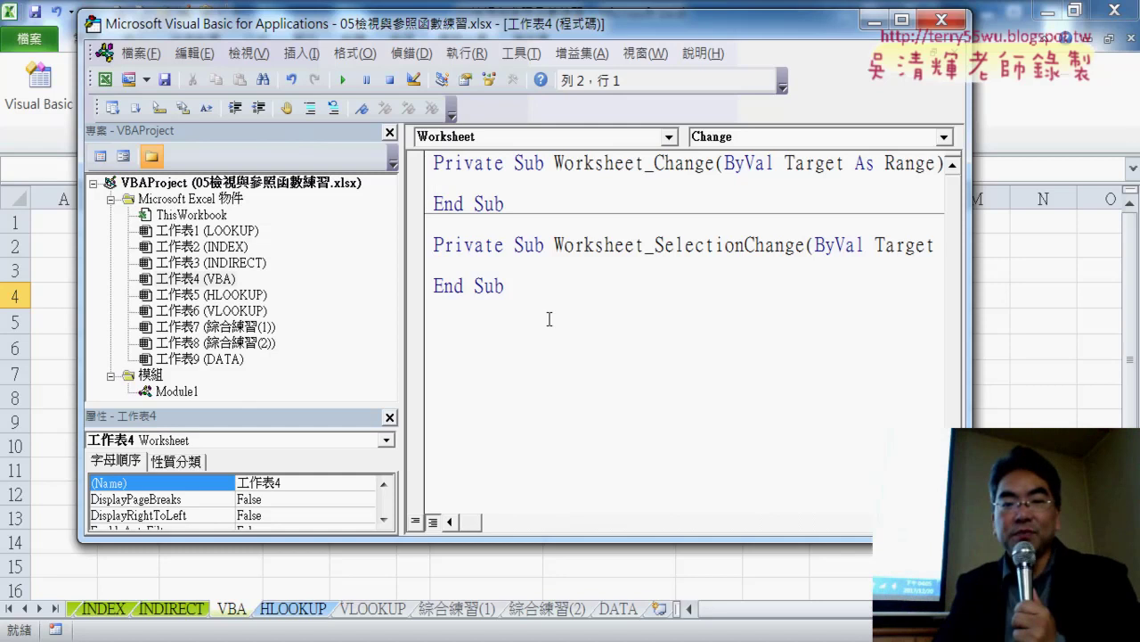
left_click_drag(548, 319, 456, 252)
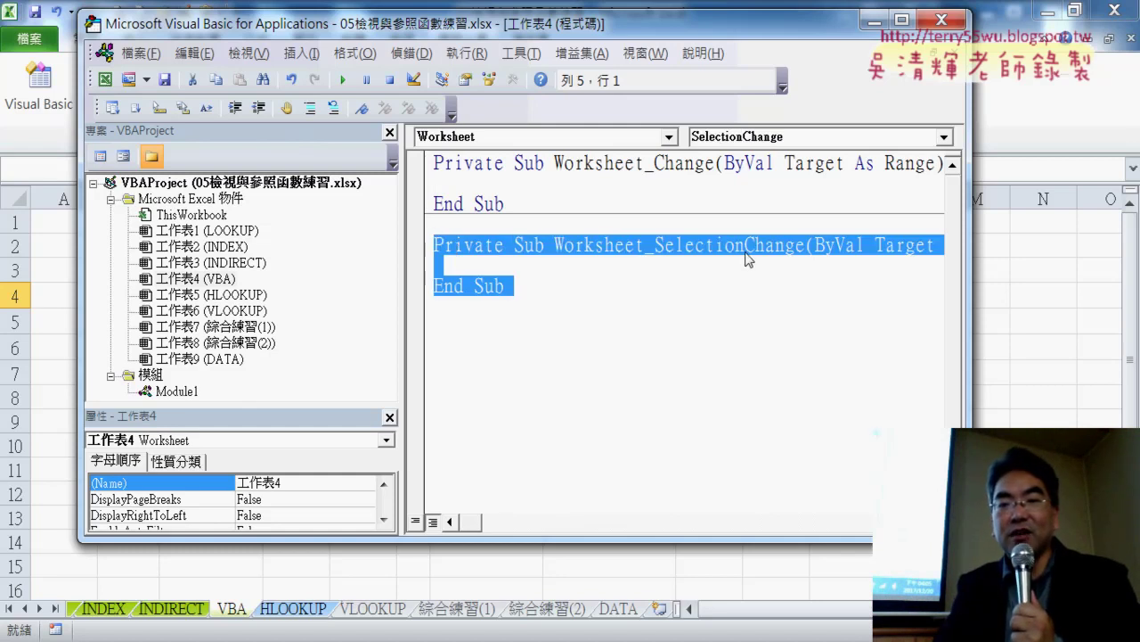
key("Delete")
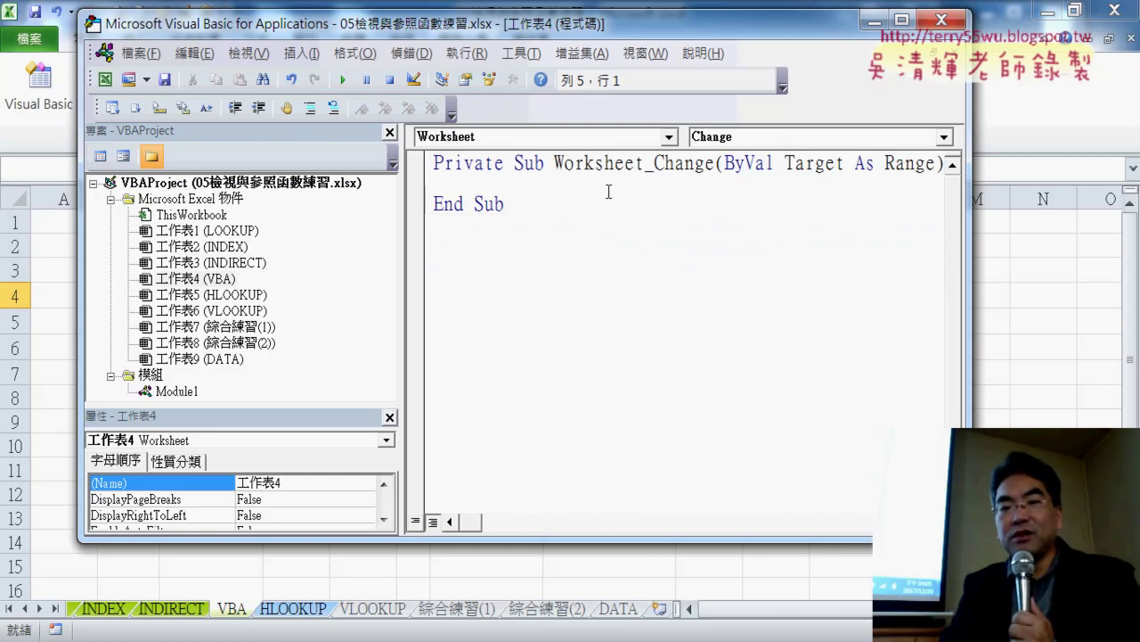
Annotate the Worksheet object and Change event on screen, then move the editor aside to reveal the sheet.
left_click_drag(555, 163, 647, 163)
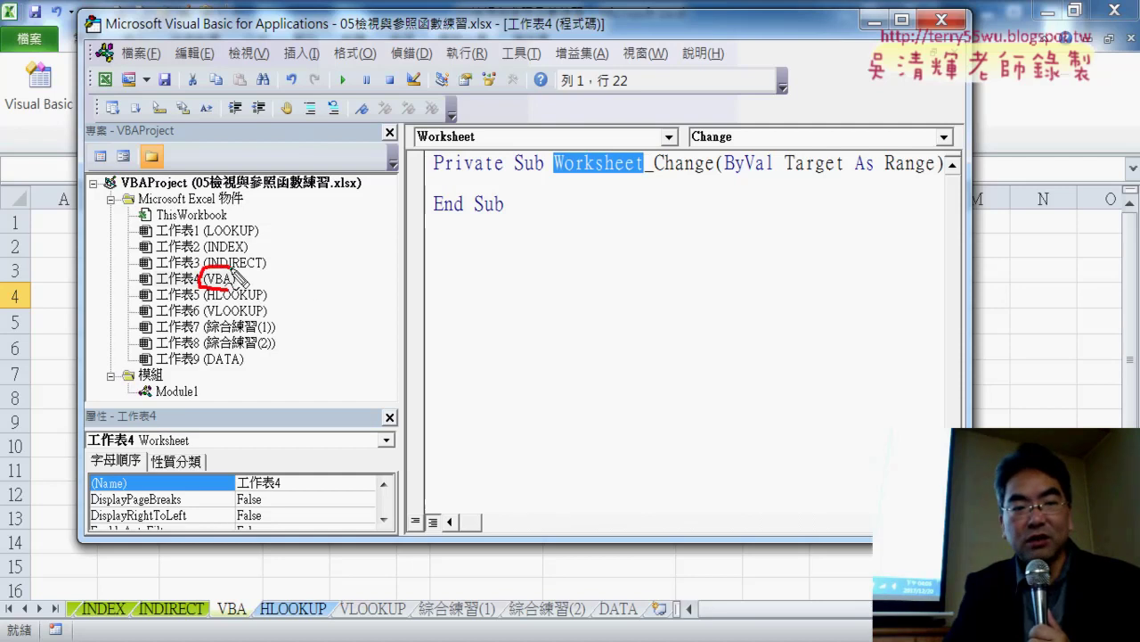
mouse_move(230, 276)
left_mouse_down()
mouse_move(281, 160)
mouse_move(379, 147)
mouse_move(391, 166)
left_mouse_up()
mouse_move(700, 143)
left_mouse_down()
mouse_move(691, 116)
mouse_move(720, 142)
left_mouse_up()
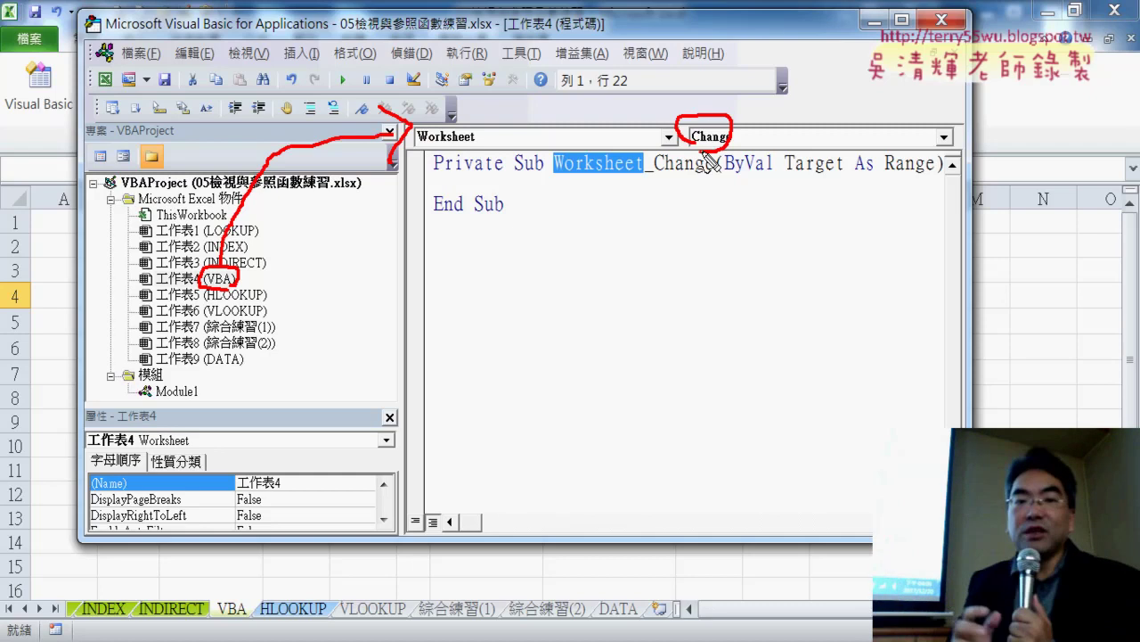
key("Escape")
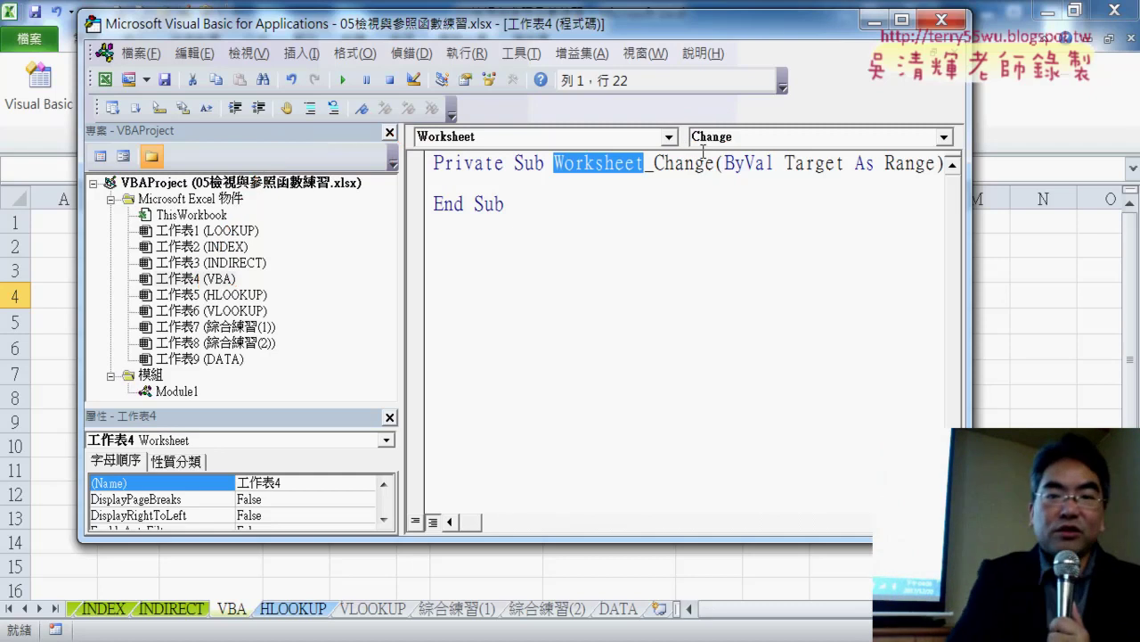
left_click_drag(593, 24, 656, 344)
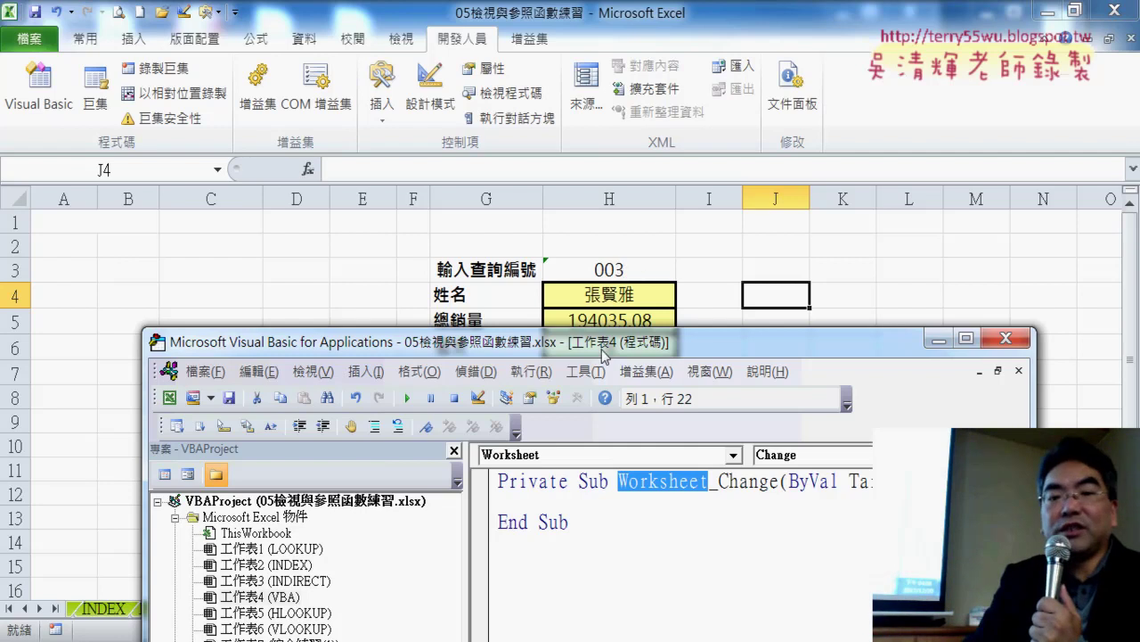
Write If Target.Address = "$H$3" Then as the first line inside Worksheet_Change.
left_click_drag(606, 350, 551, 54)
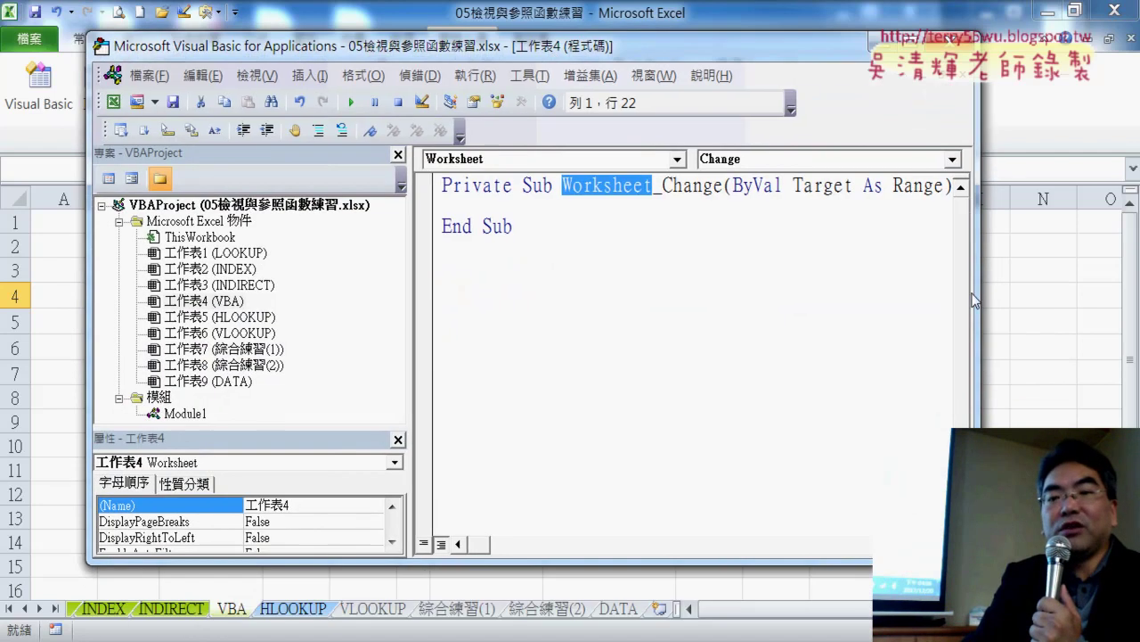
left_click_drag(975, 301, 1100, 301)
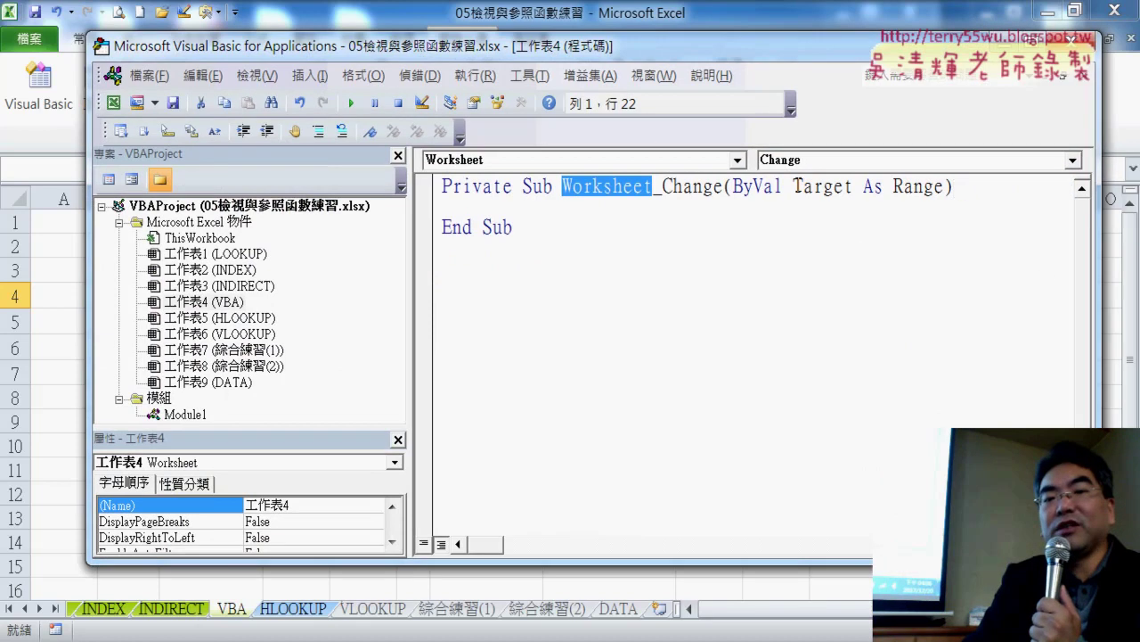
left_click_drag(794, 186, 854, 187)
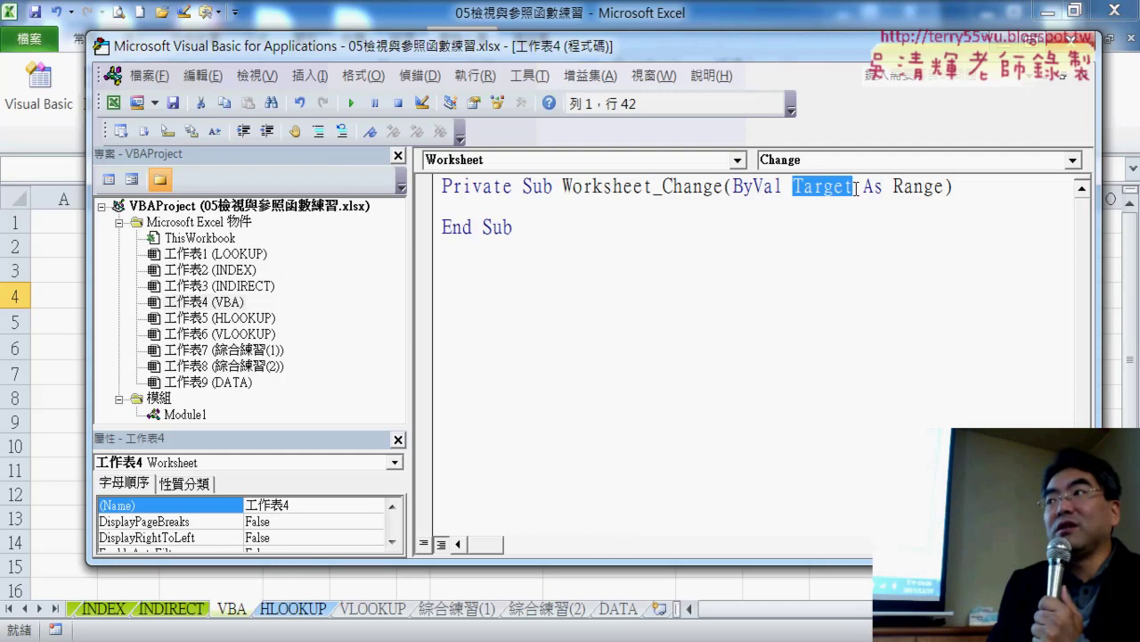
left_click(797, 218)
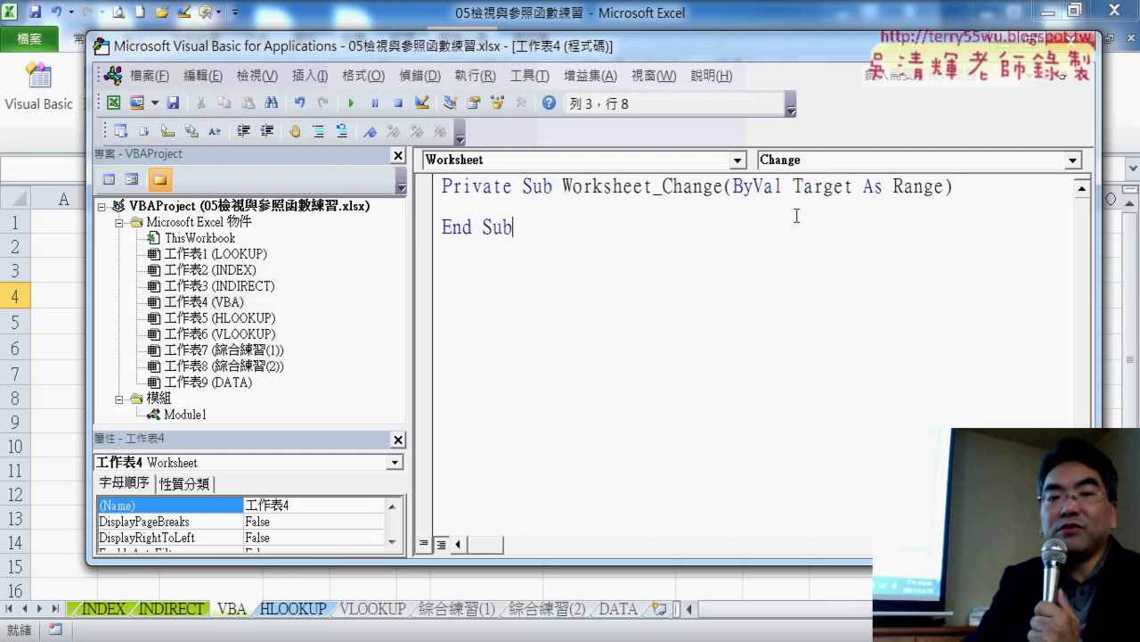
key("Tab")
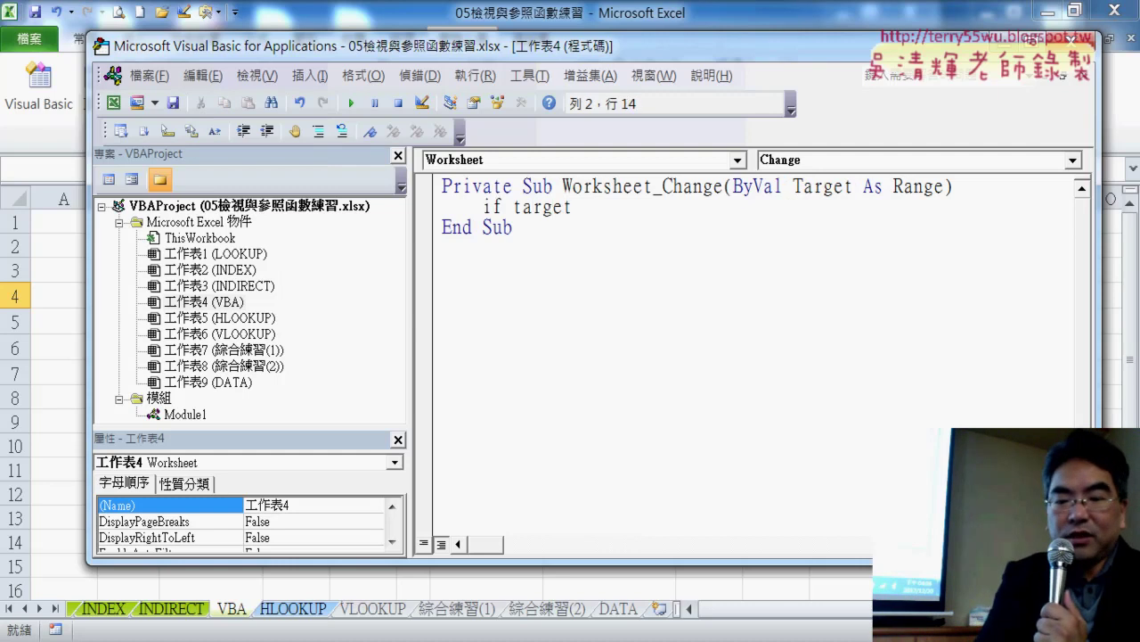
type(".")
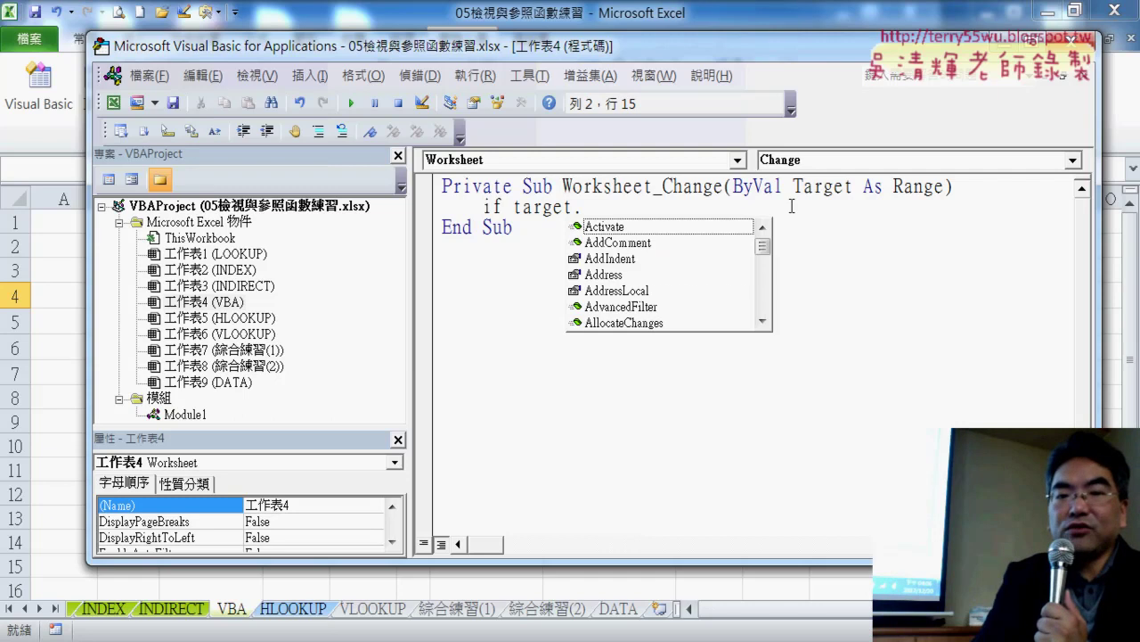
key("Down")
key("Down")
key("Down")
key("Down")
key("space")
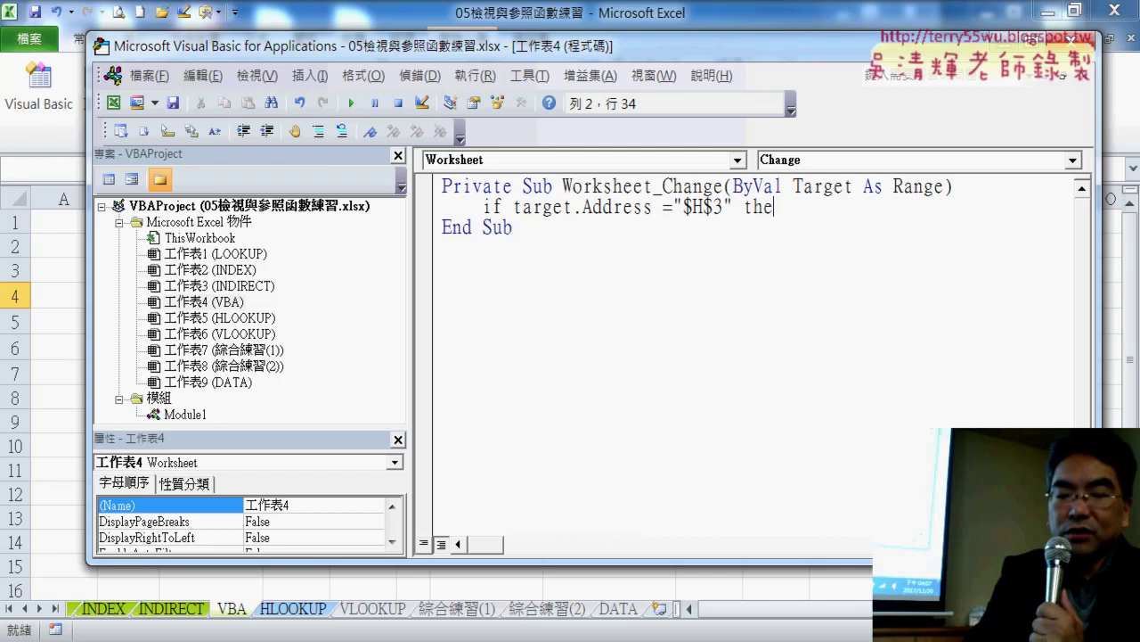
key("Return")
key("Return")
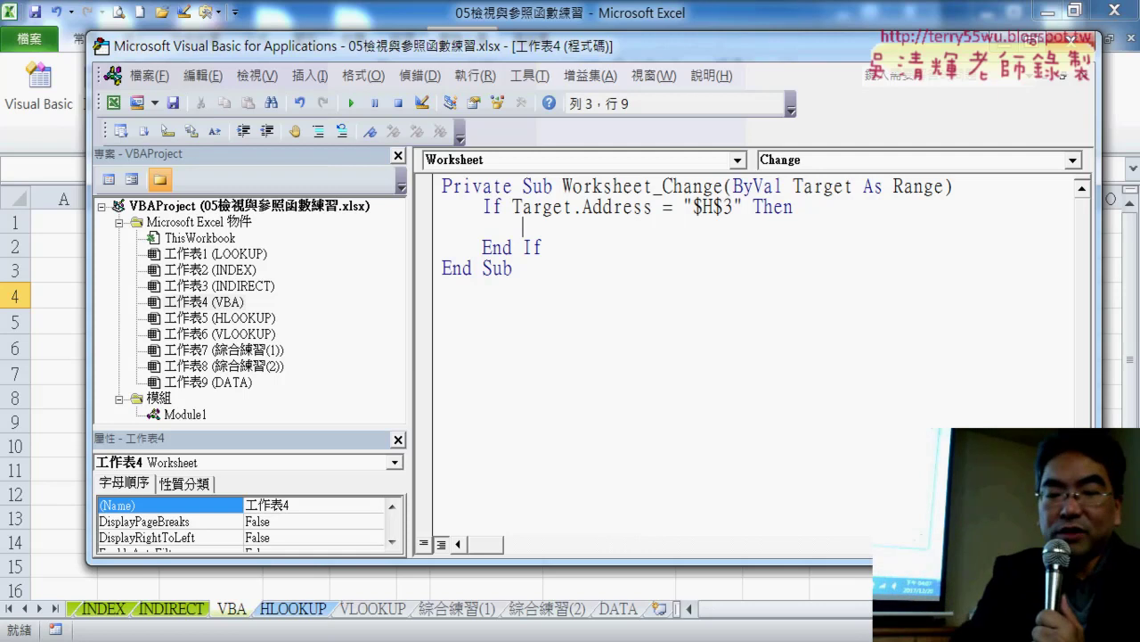
Copy the macro name 查詢 from Module1.
double_click(203, 415)
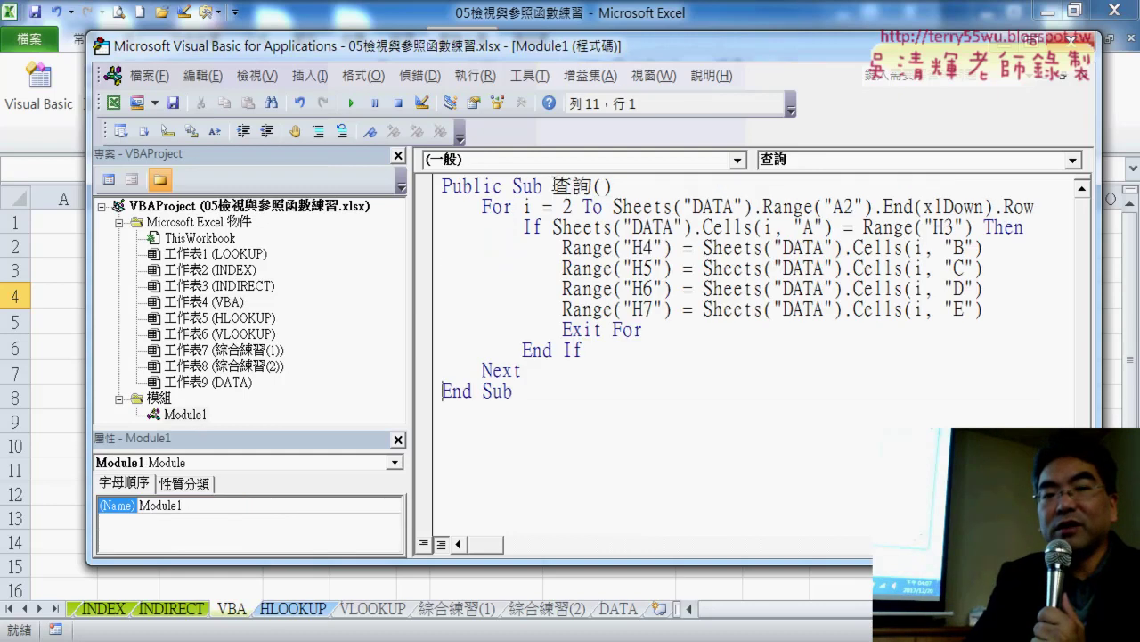
left_click_drag(552, 185, 592, 182)
right_click(587, 187)
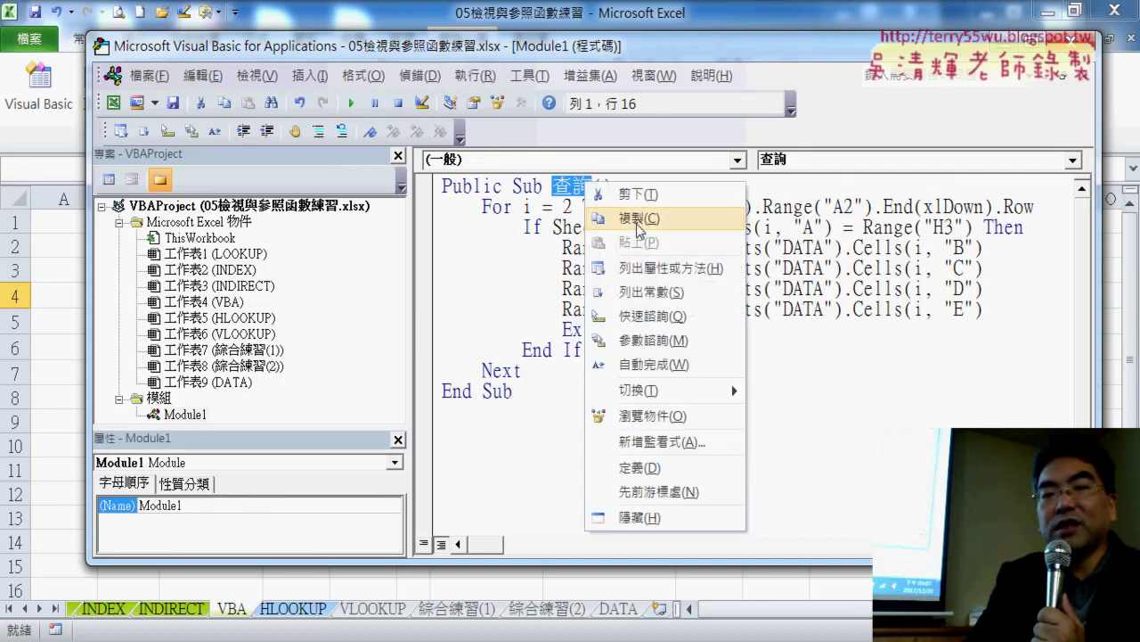
left_click(634, 216)
Insert call 查詢 inside the If block and set a breakpoint on the If Target line.
left_click(1086, 80)
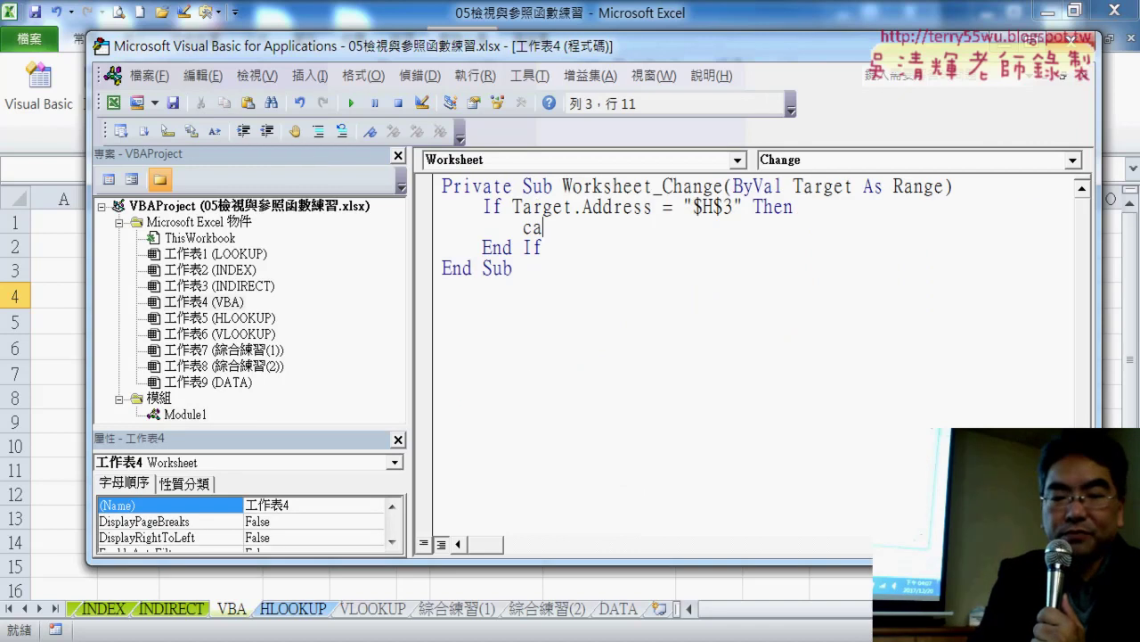
type("ll")
key("ctrl+v")
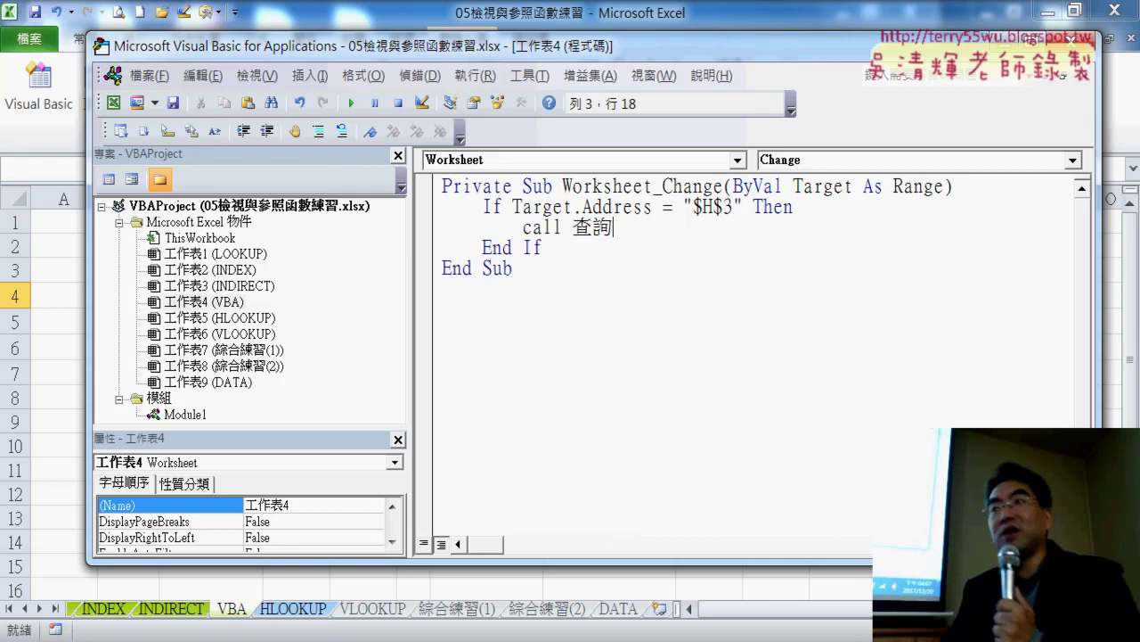
left_click(425, 209)
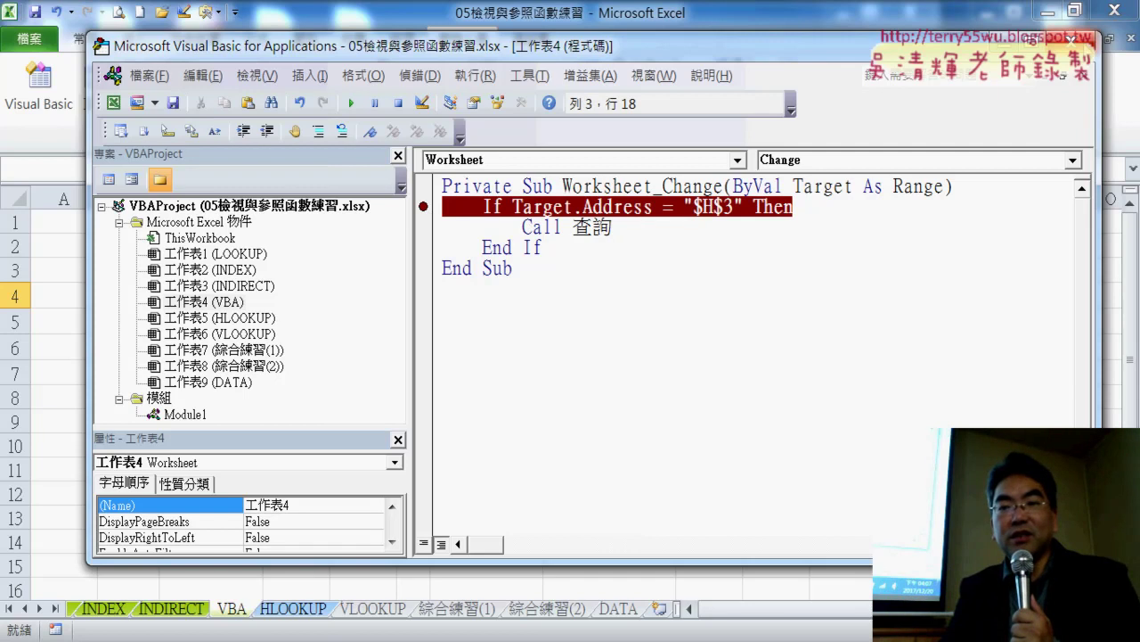
key("alt+F11")
Choose lookup number 004 from H3's dropdown list to trigger Worksheet_Change.
left_click(909, 469)
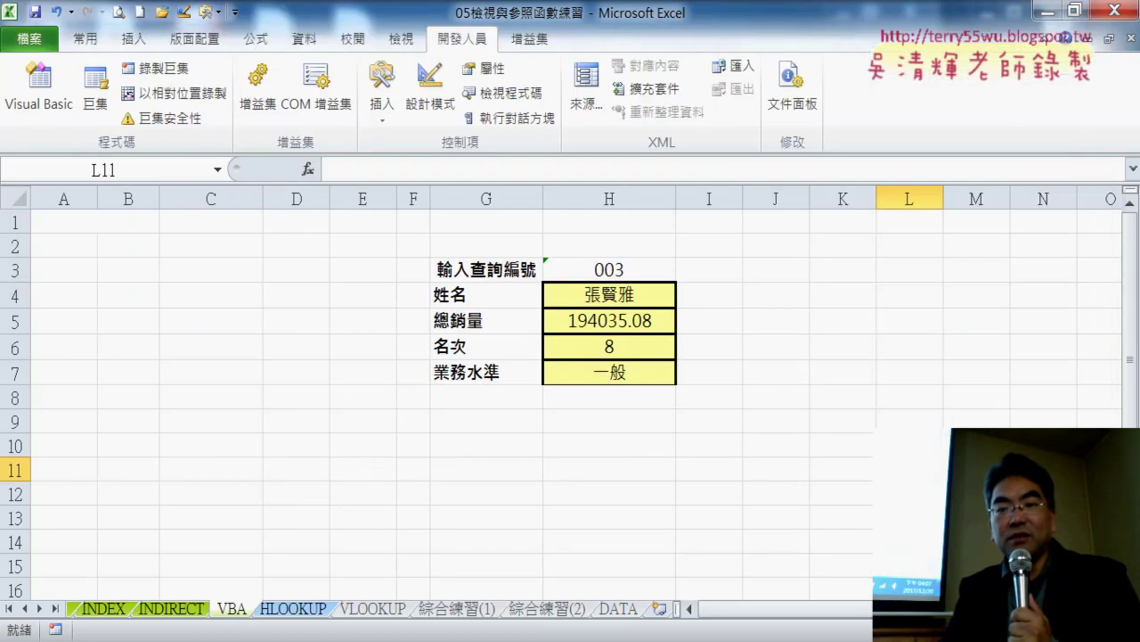
left_click(648, 268)
left_click(682, 273)
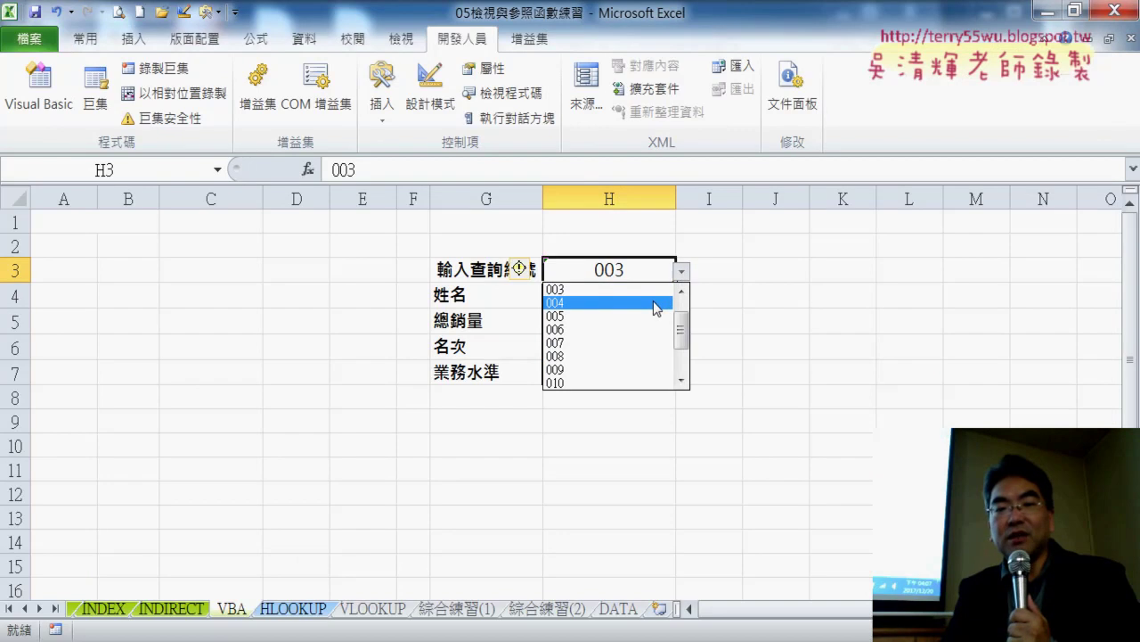
left_click(655, 303)
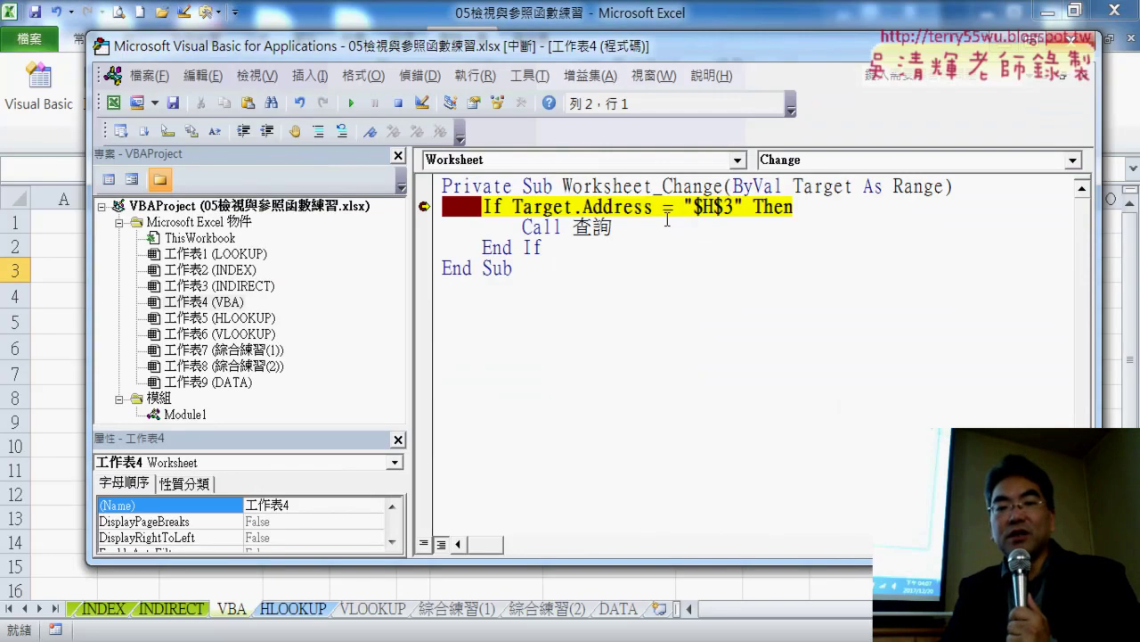
mouse_move(615, 206)
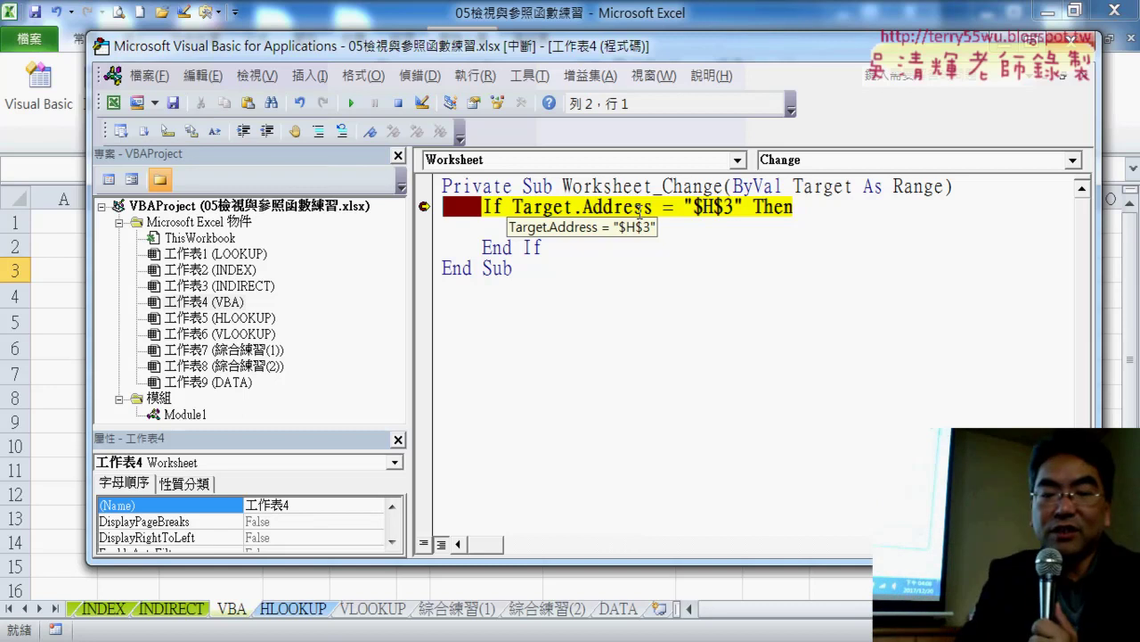
Step from the breakpoint into 查詢 with F8, then continue the macro to completion.
key("F8")
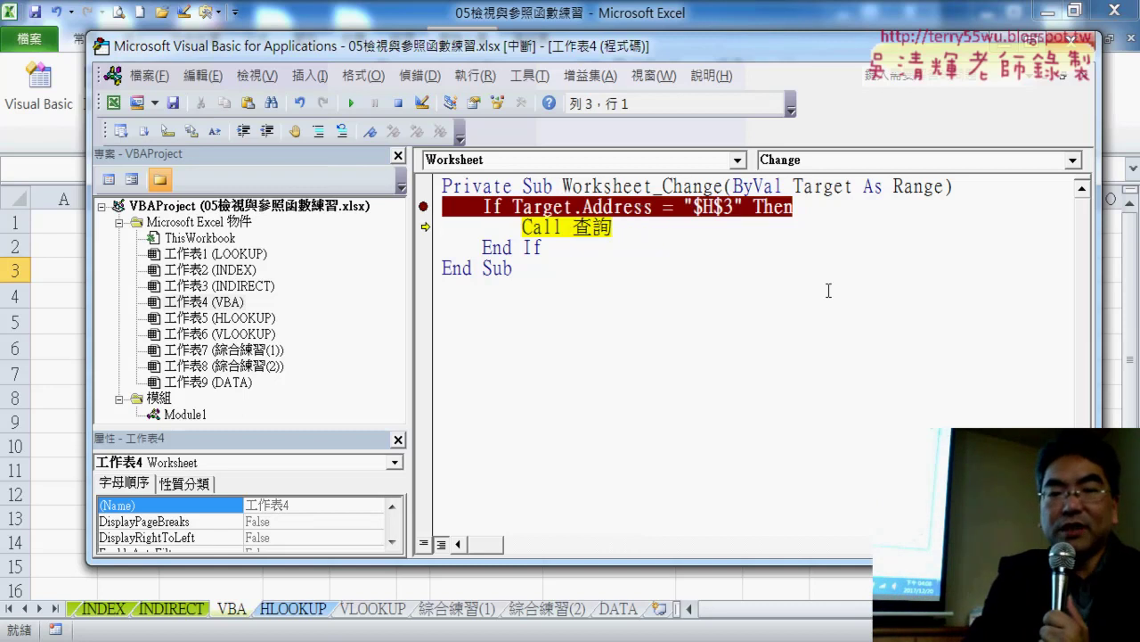
key("F8")
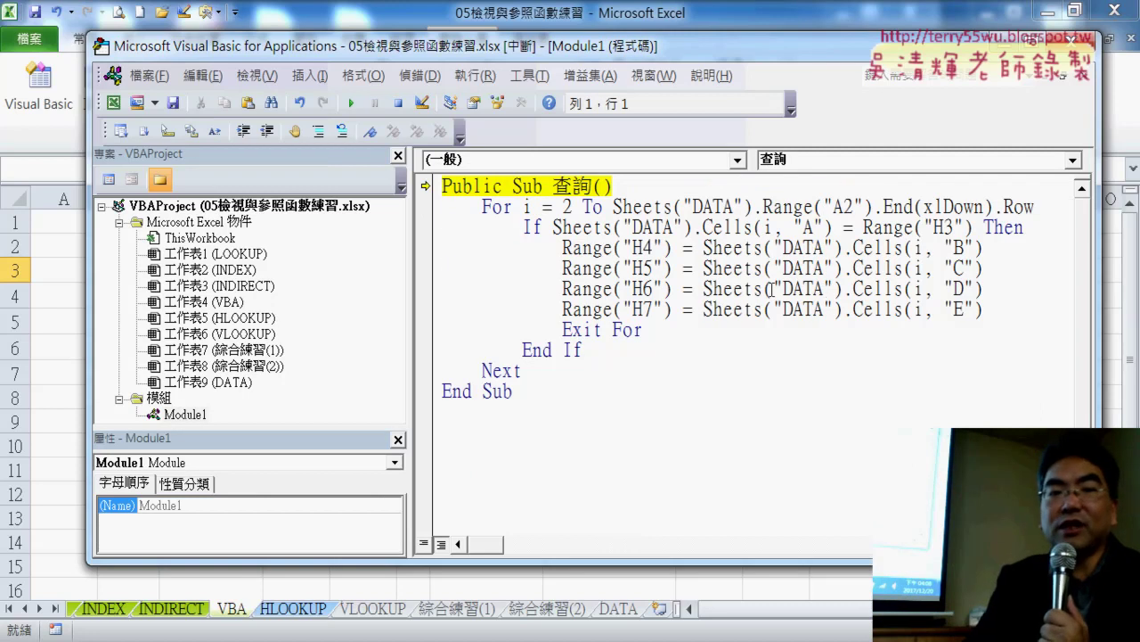
left_click(352, 105)
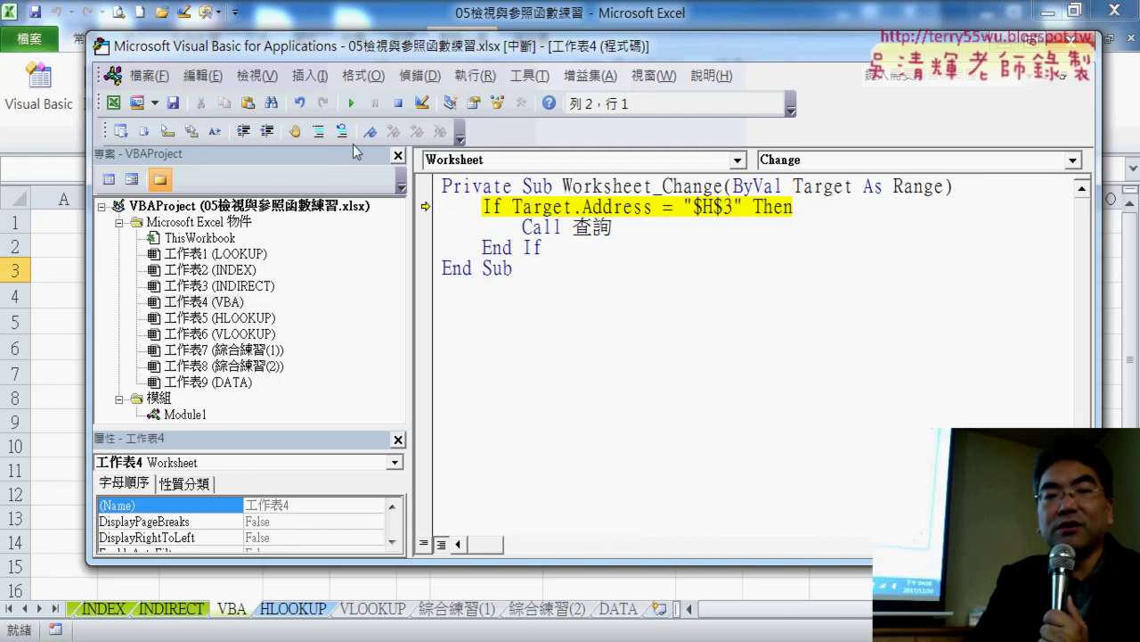
left_click(350, 104)
Pick lookup numbers 005, 006, 010 and 007 in H3 in turn.
left_click(1004, 40)
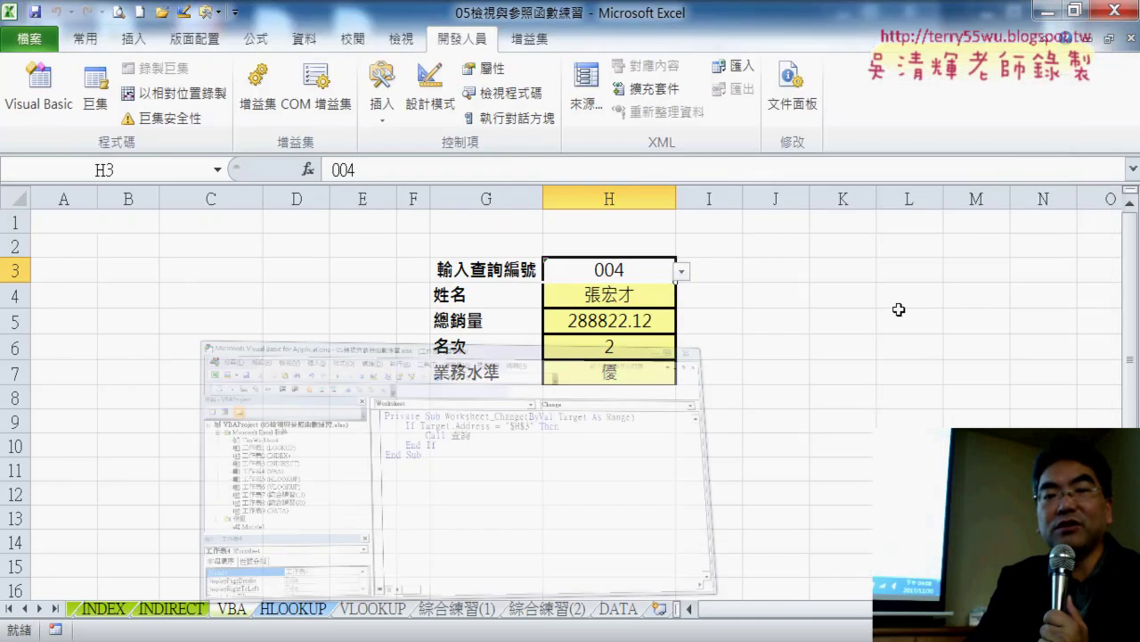
left_click(677, 268)
left_click(655, 267)
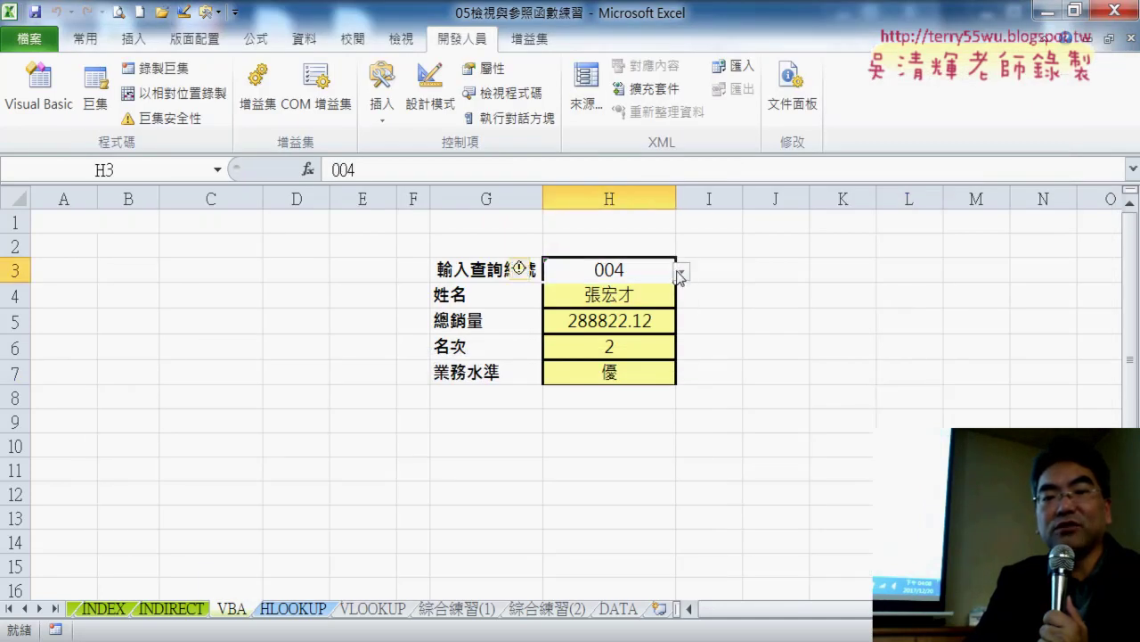
left_click(682, 270)
left_click(662, 304)
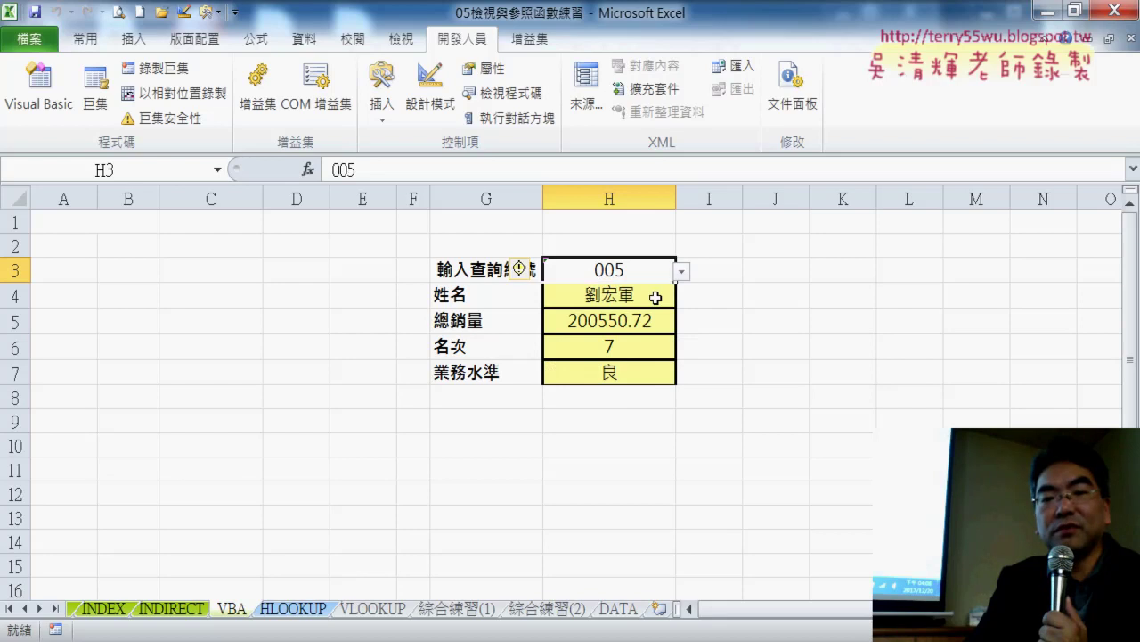
left_click(681, 277)
left_click(659, 289)
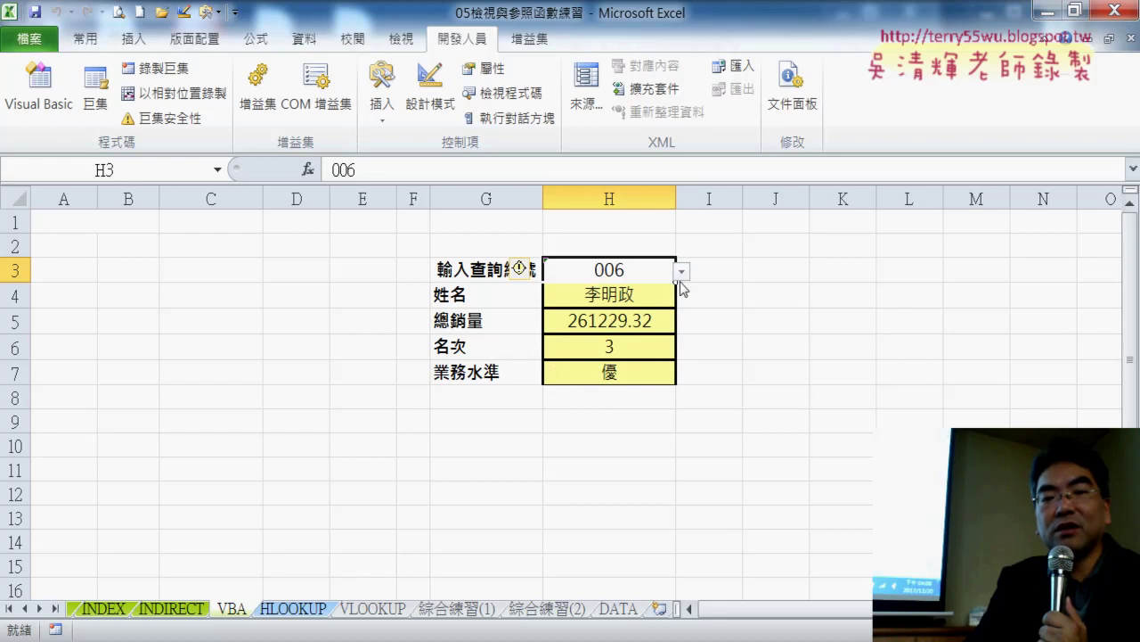
left_click(682, 271)
left_click(647, 343)
left_click(681, 271)
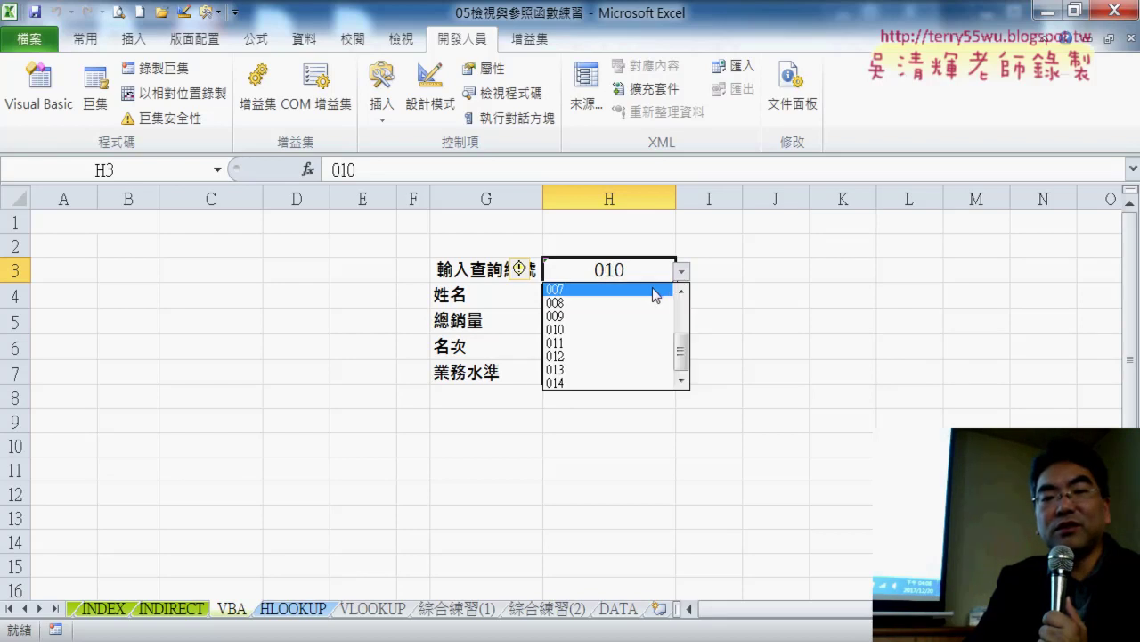
left_click(658, 292)
Pick lookup number 002 in H3 and inspect the filled-in name and total sales.
left_click(683, 271)
scroll(683, 294, "up", 3)
scroll(682, 294, "up", 2)
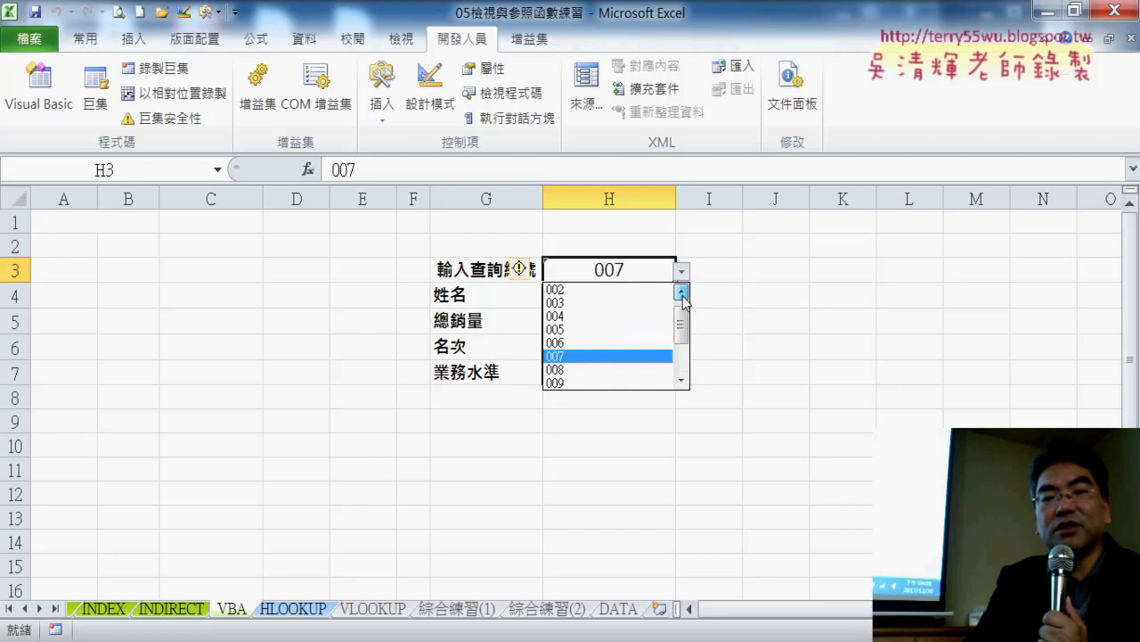
left_click(668, 292)
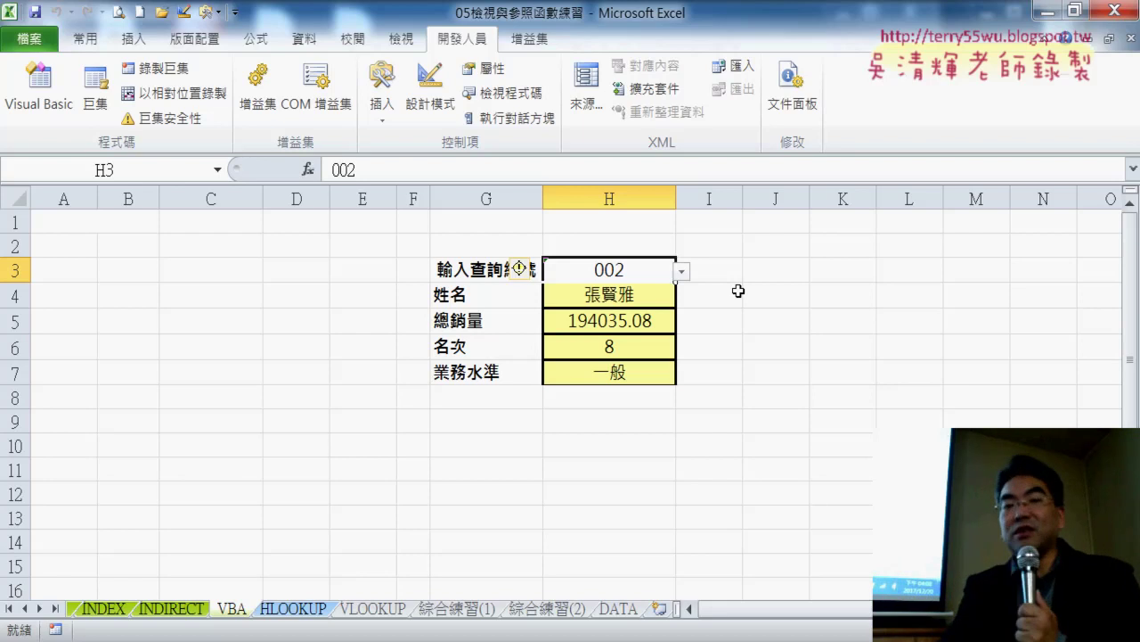
left_click(648, 299)
left_click(609, 326)
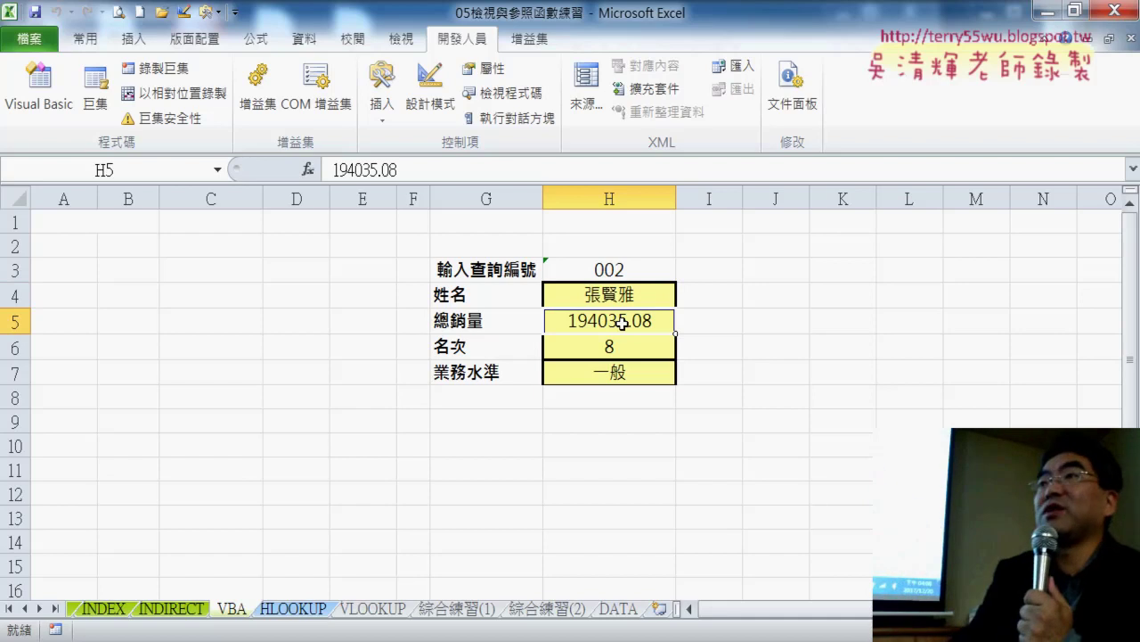
Pick 003, then 006, and finally 010 in H3.
left_click(658, 267)
left_click(682, 270)
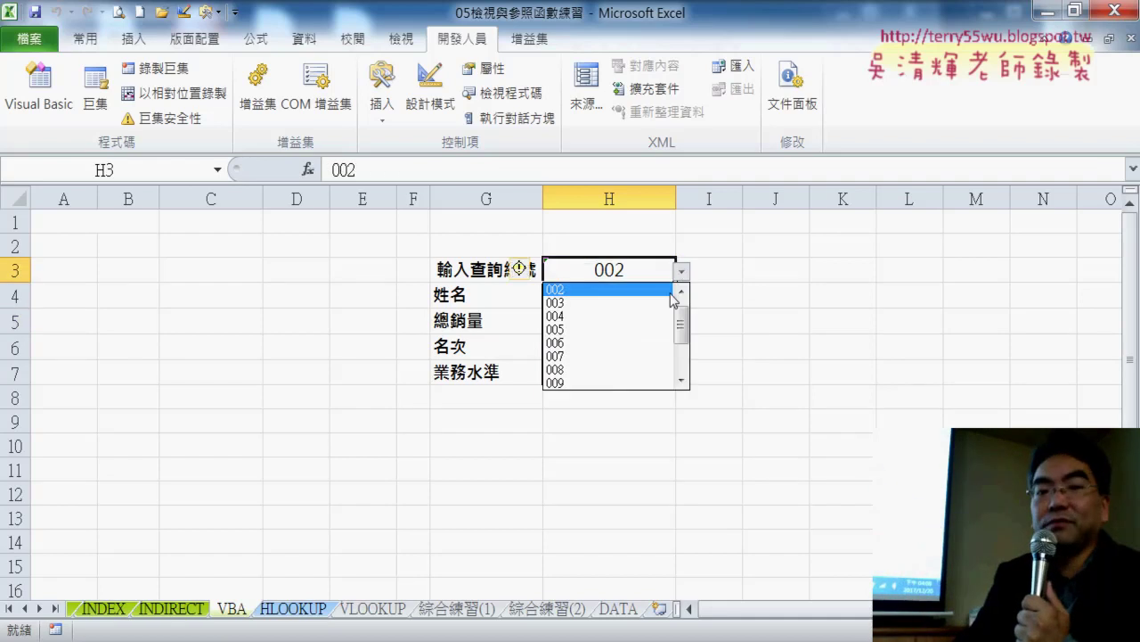
left_click(662, 296)
left_click(681, 272)
left_click(665, 324)
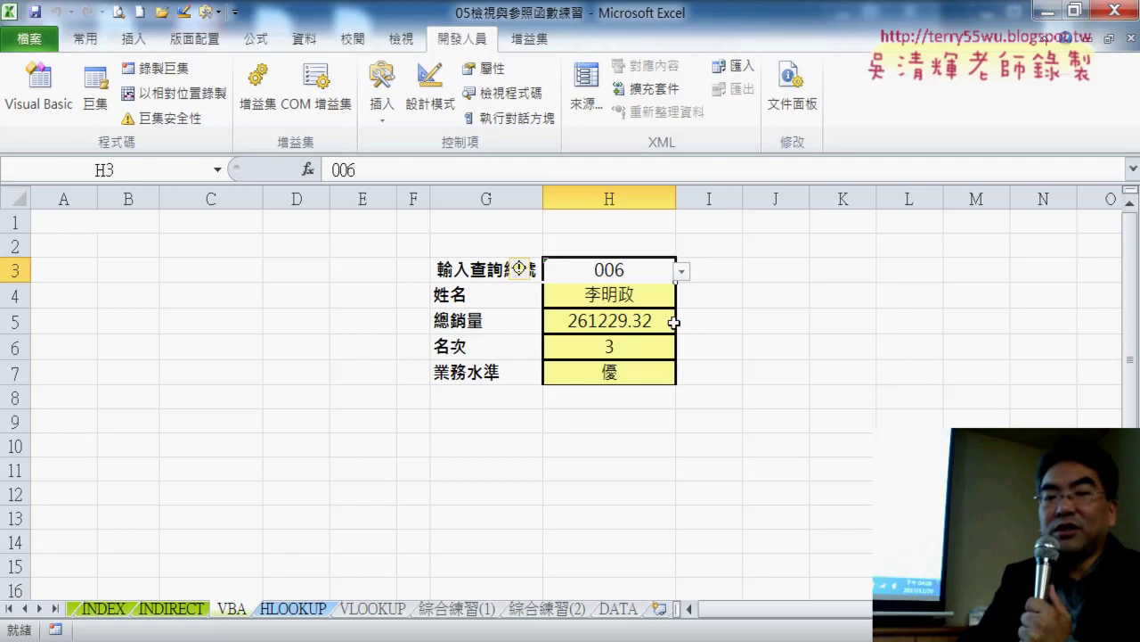
left_click(682, 272)
left_click(642, 344)
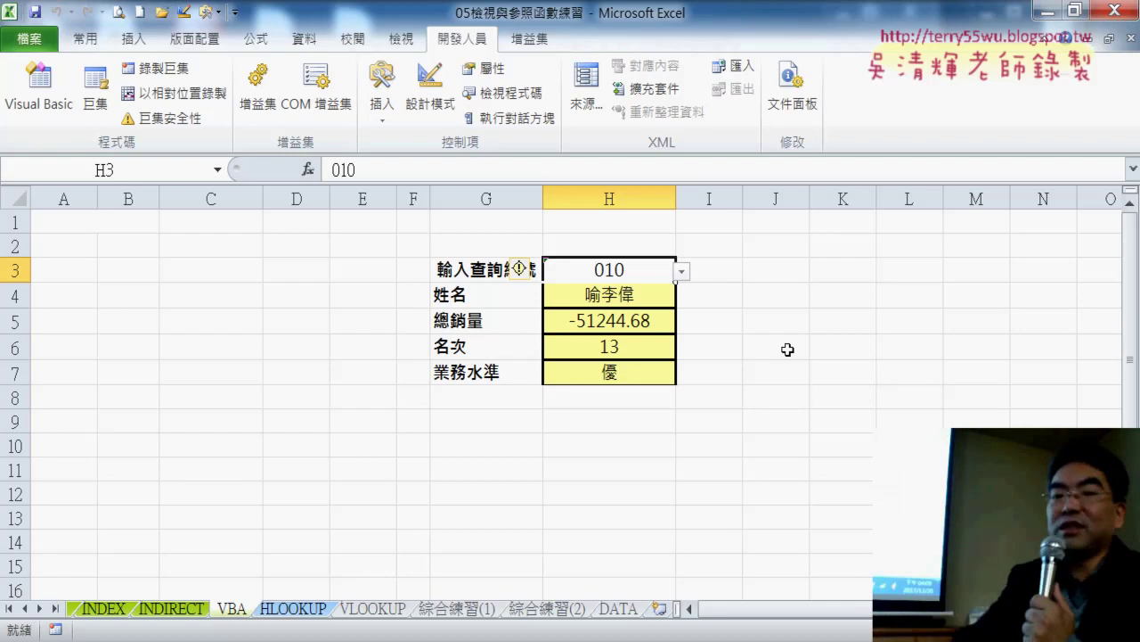
Open the Visual Basic editor on 工作表4 (VBA) and highlight Target and Target.Address in Worksheet_Change.
left_click(38, 85)
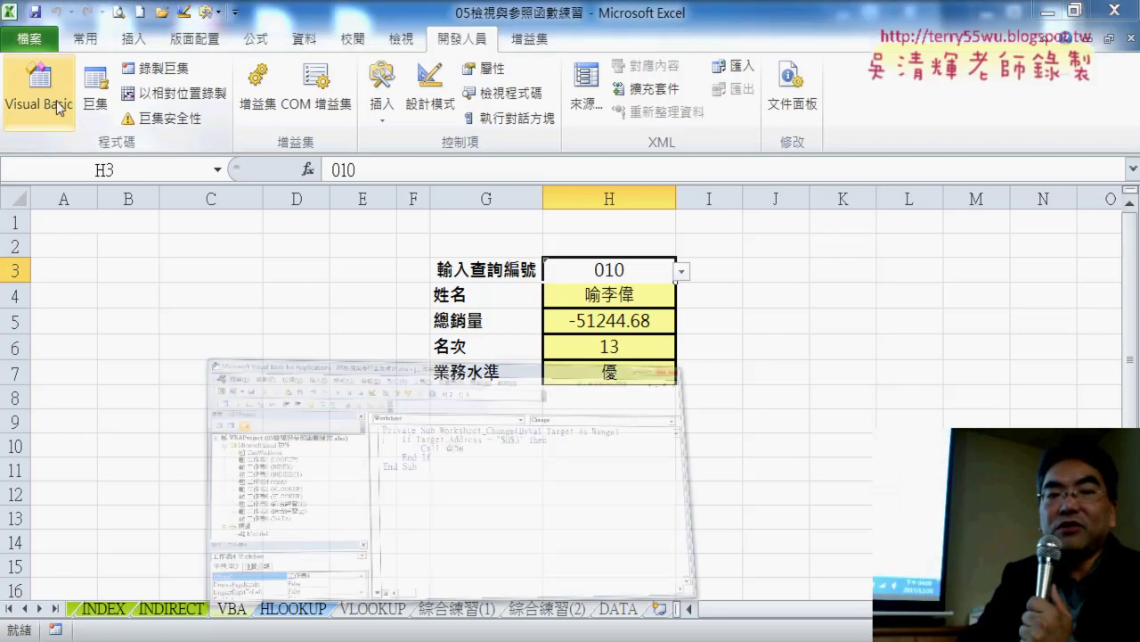
left_click(228, 302)
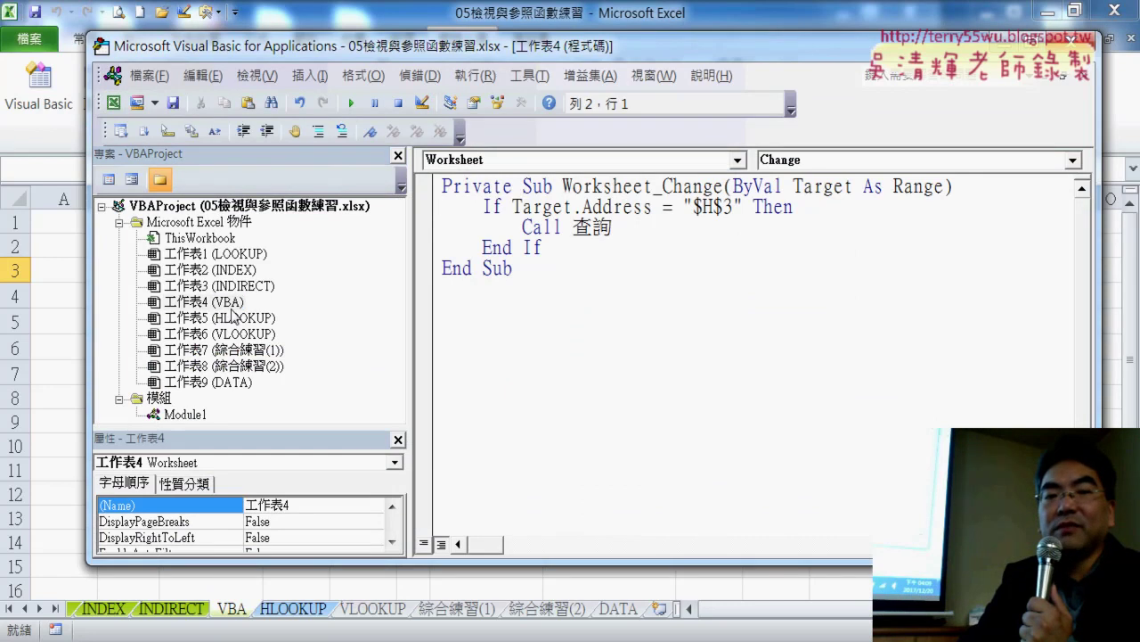
left_click(504, 165)
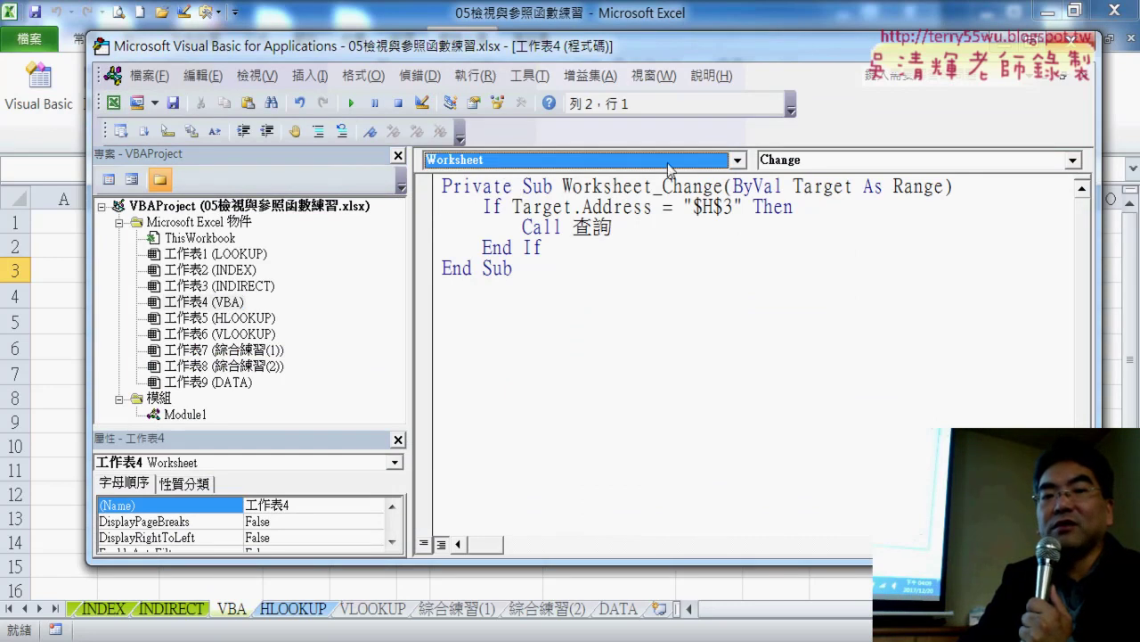
left_click(829, 161)
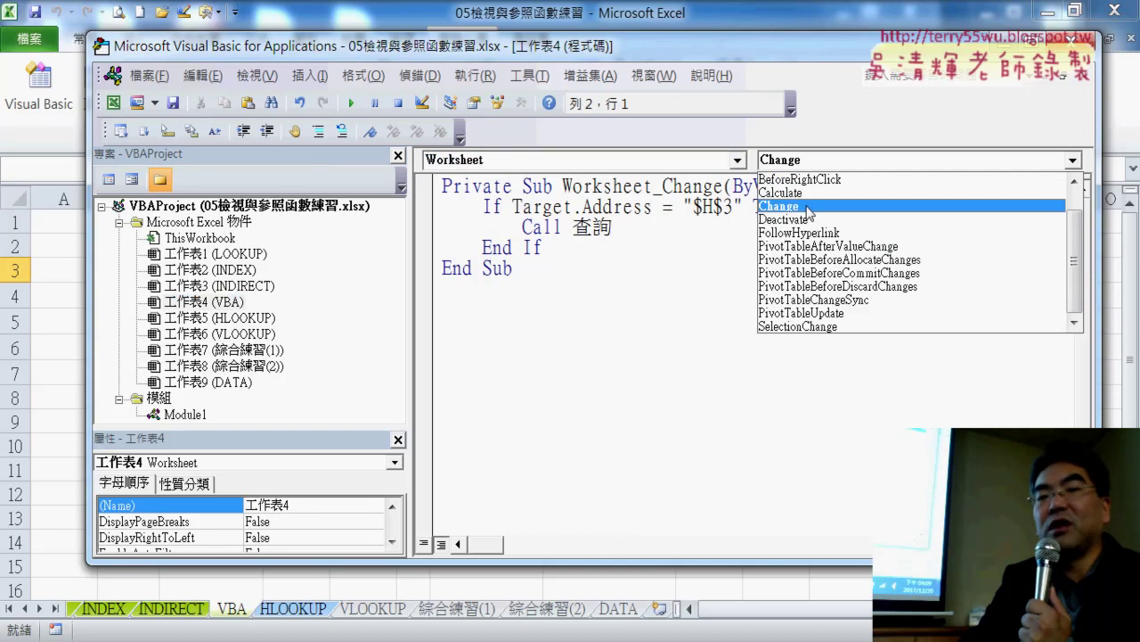
left_click(806, 208)
left_click_drag(797, 196, 846, 193)
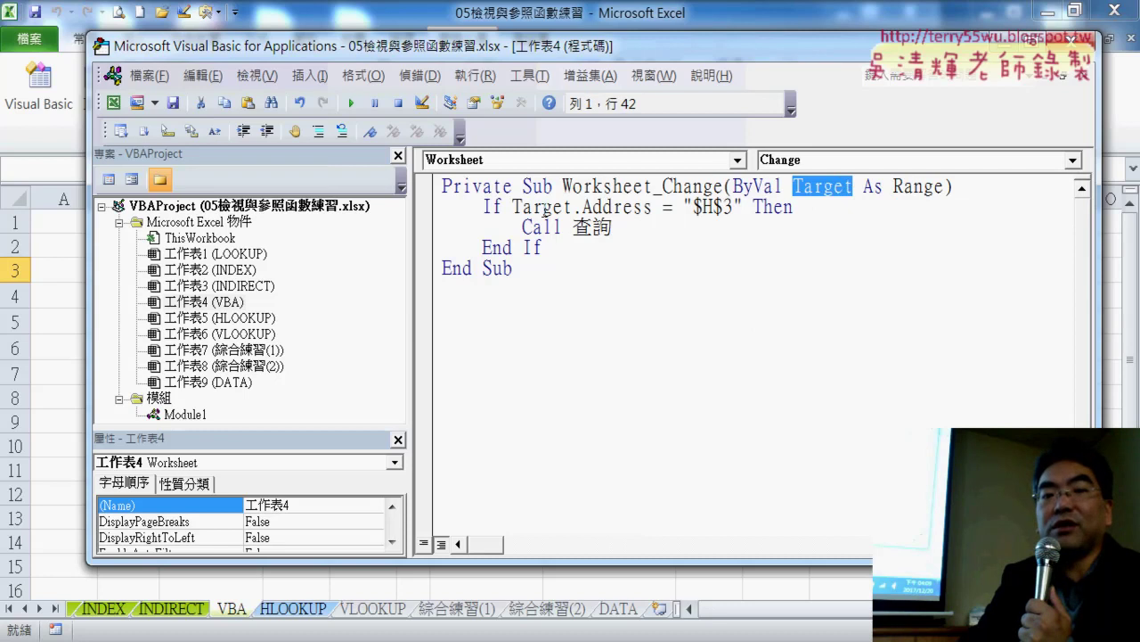
left_click_drag(512, 207, 655, 208)
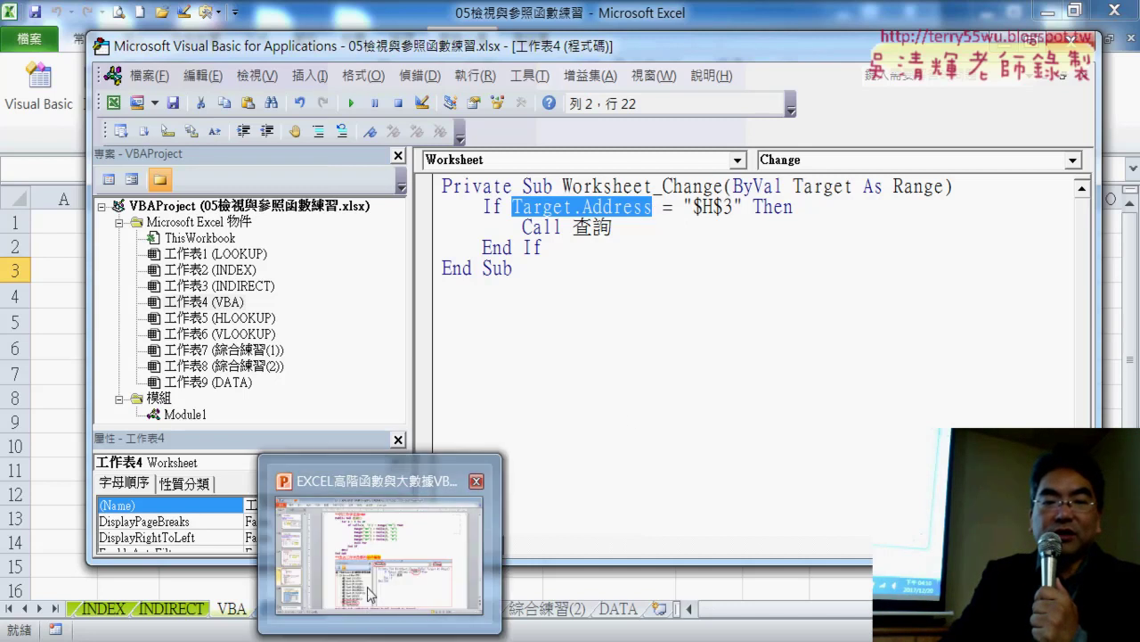
Switch to PowerPoint slide 118 and scroll down to its full Worksheet_Change code listing.
left_click(456, 503)
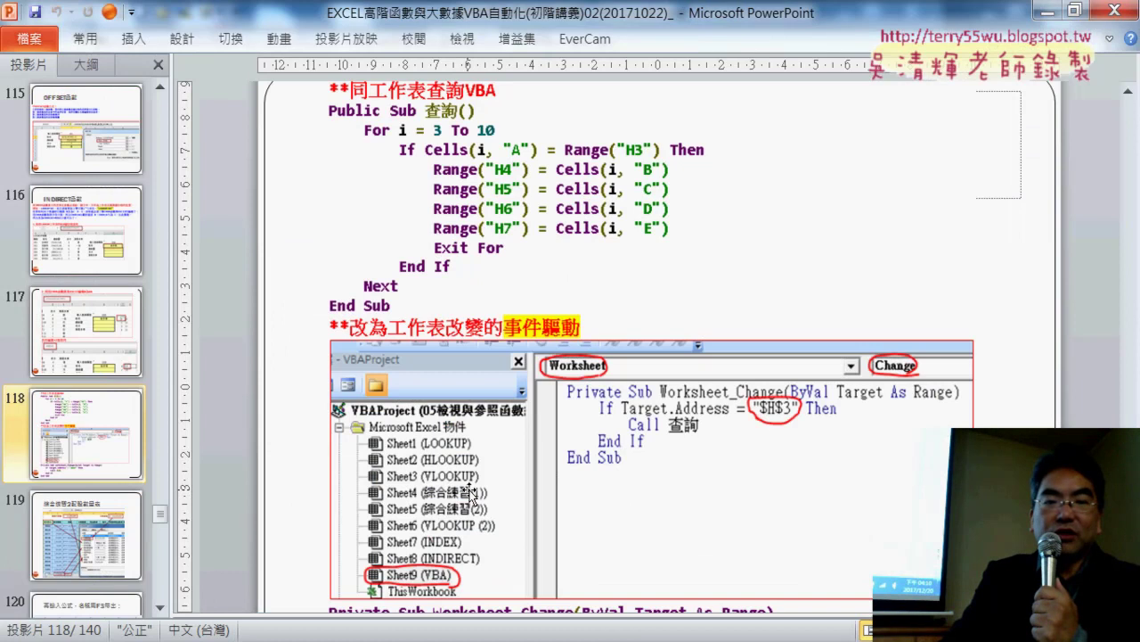
scroll(469, 493, "down", 2)
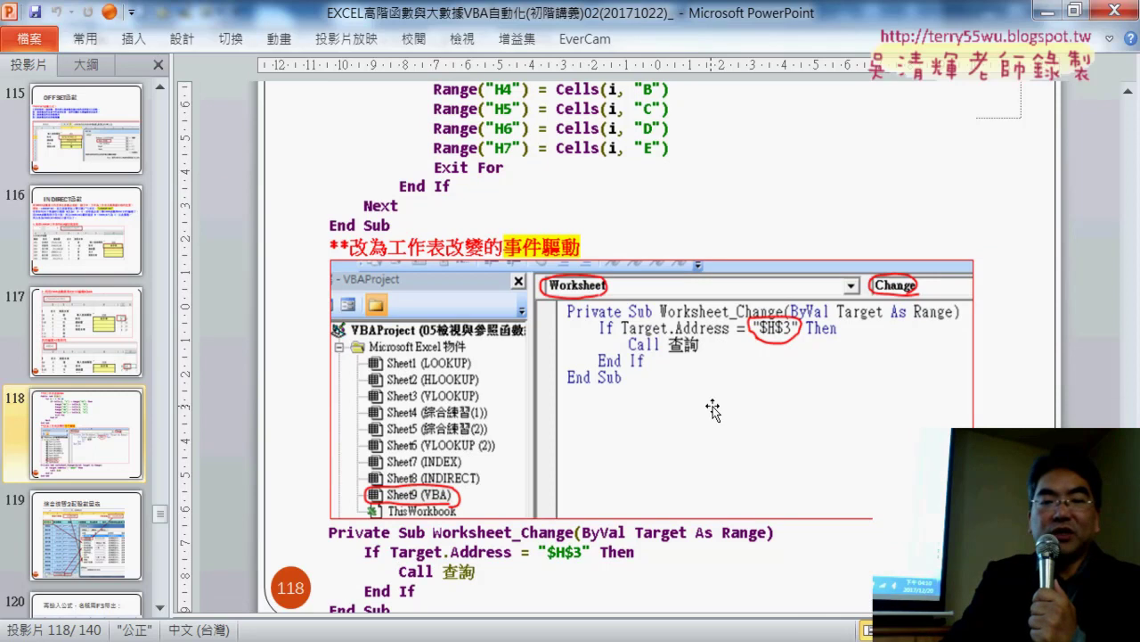
scroll(713, 408, "down", 1)
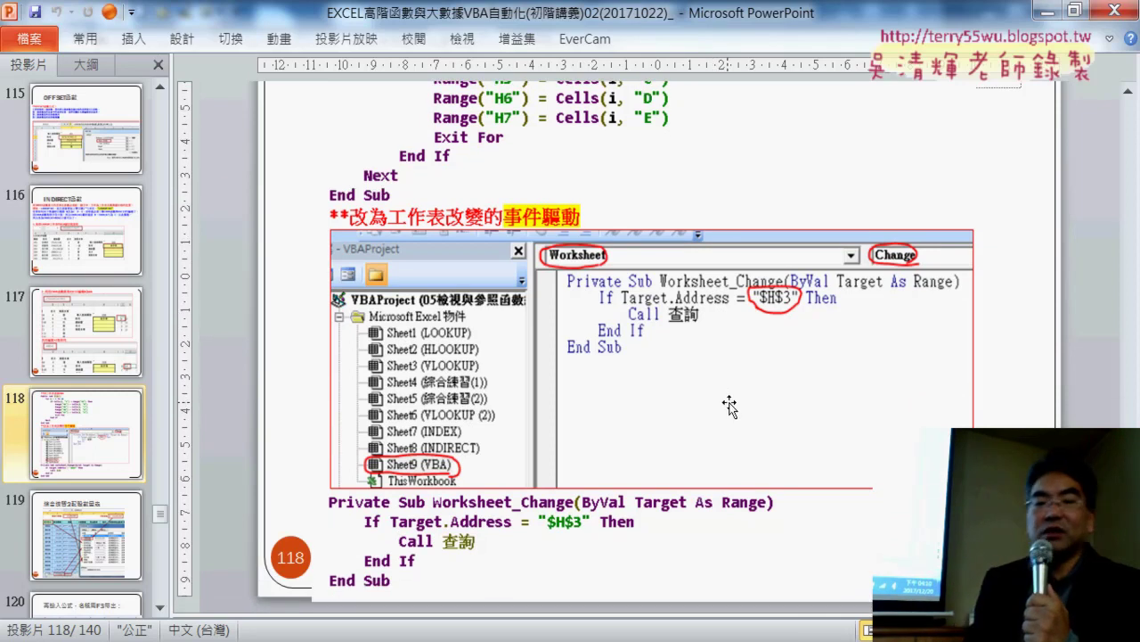